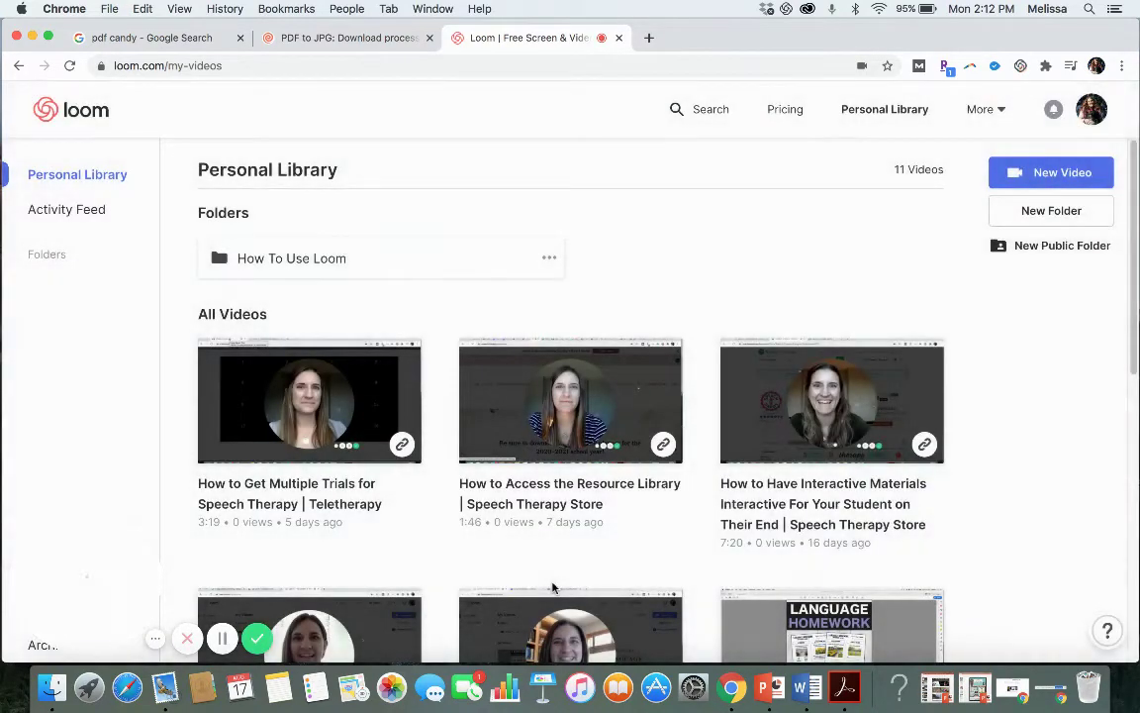
Step: Go back to the pdf candy search results and open the PDF Candy website
click(158, 38)
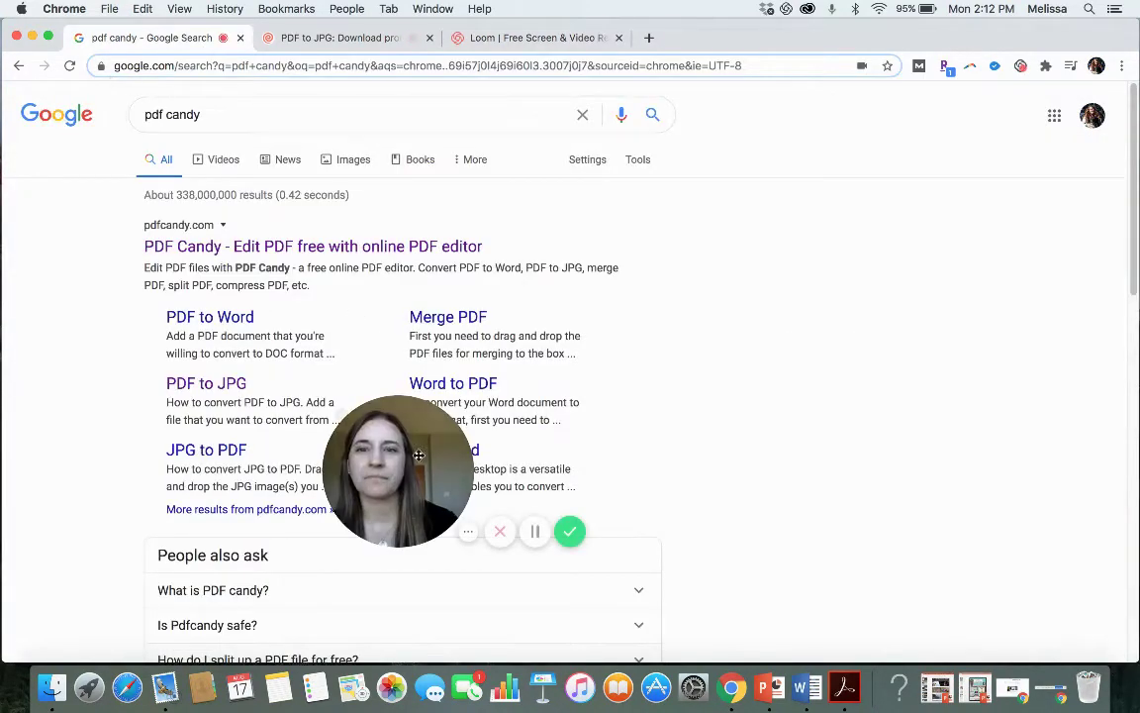
drag(407, 472, 96, 565)
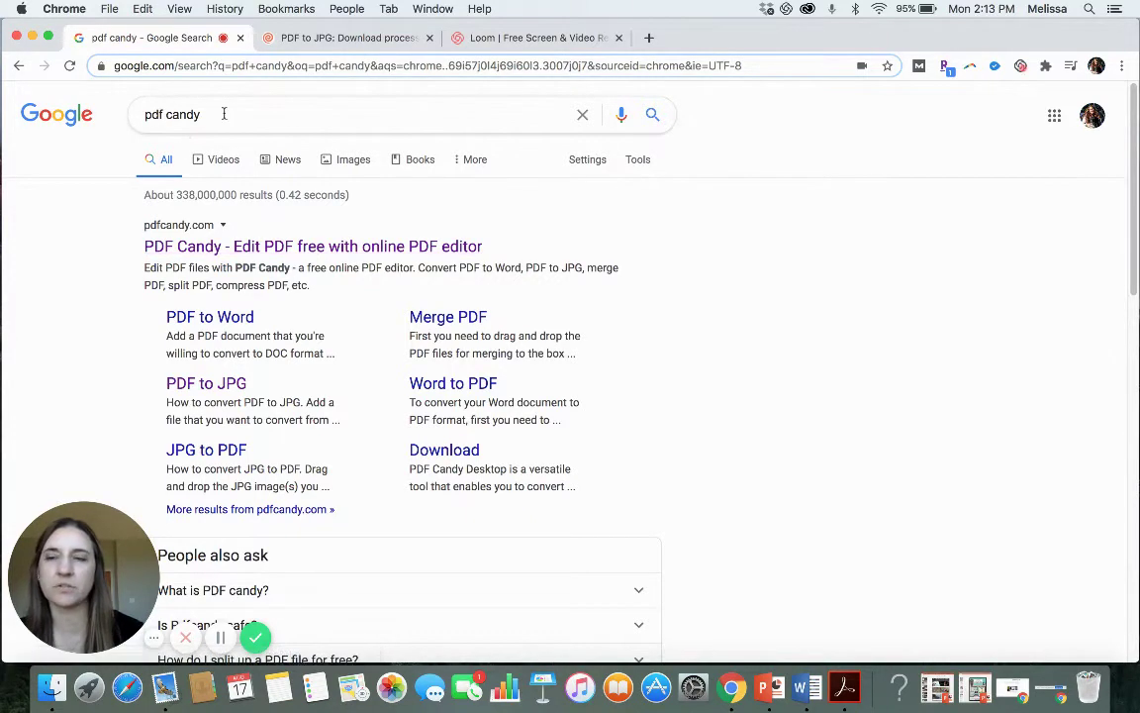
click(317, 251)
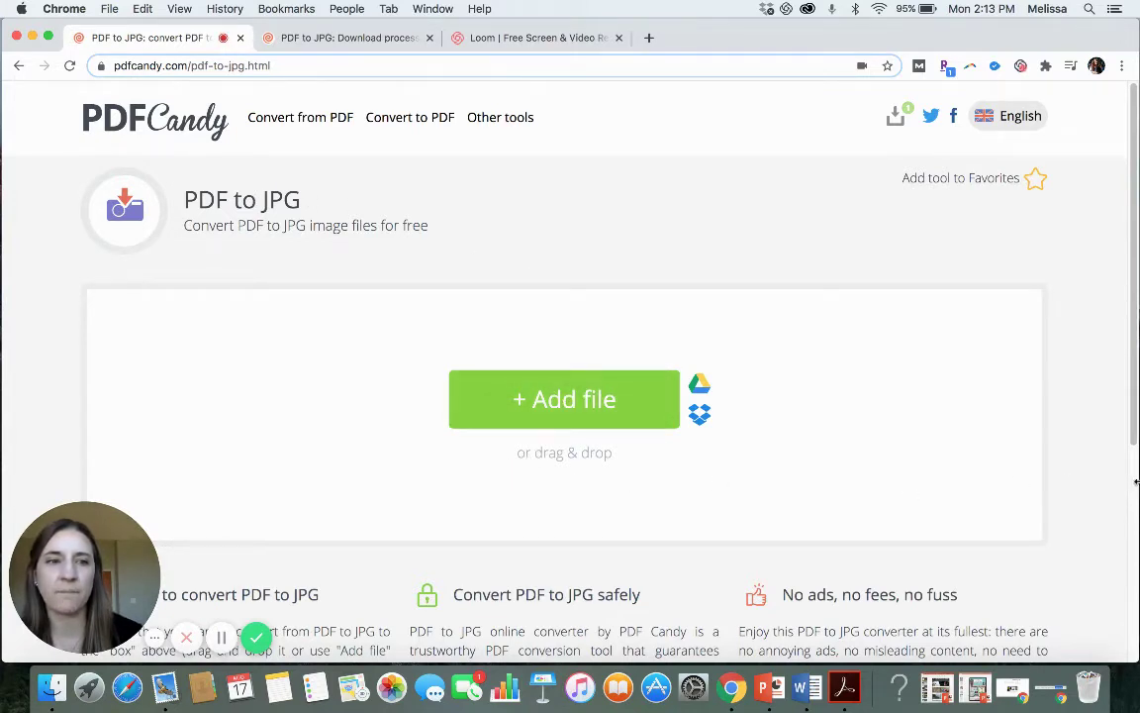
Step: Drop the desktop 'Life Skills Asking for Help Lesson.pdf' into PDF Candy and convert it to JPGs
drag(1136, 483, 1003, 482)
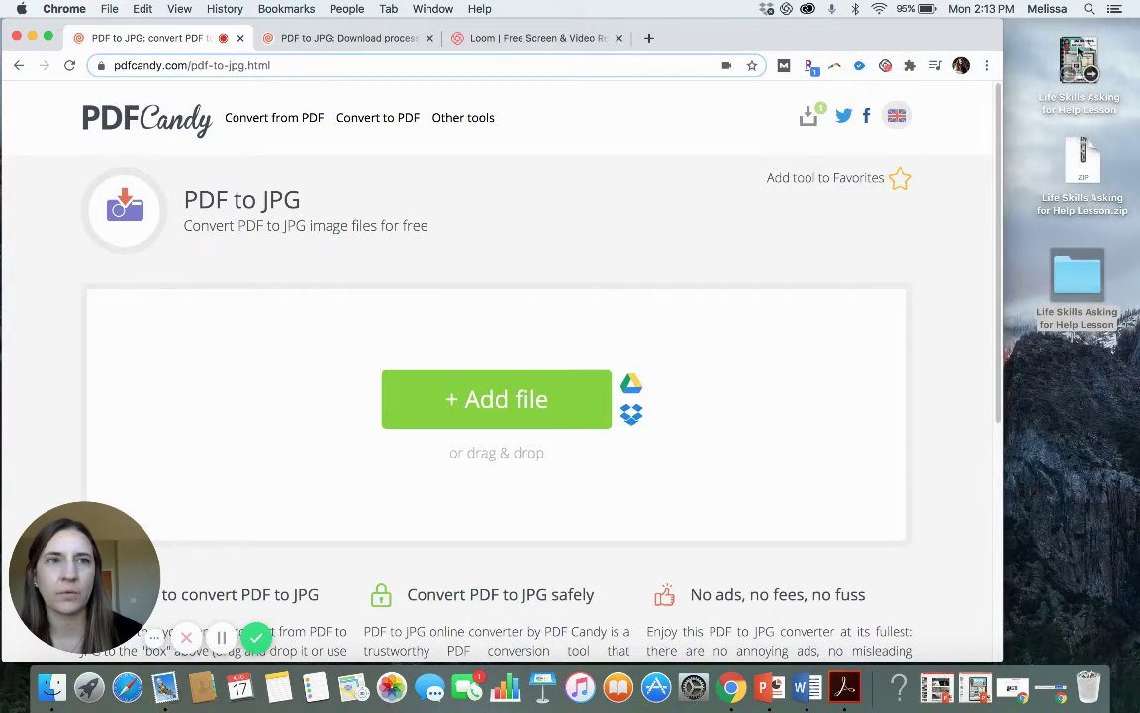
mouse_move(1082, 55)
drag(1082, 55, 542, 387)
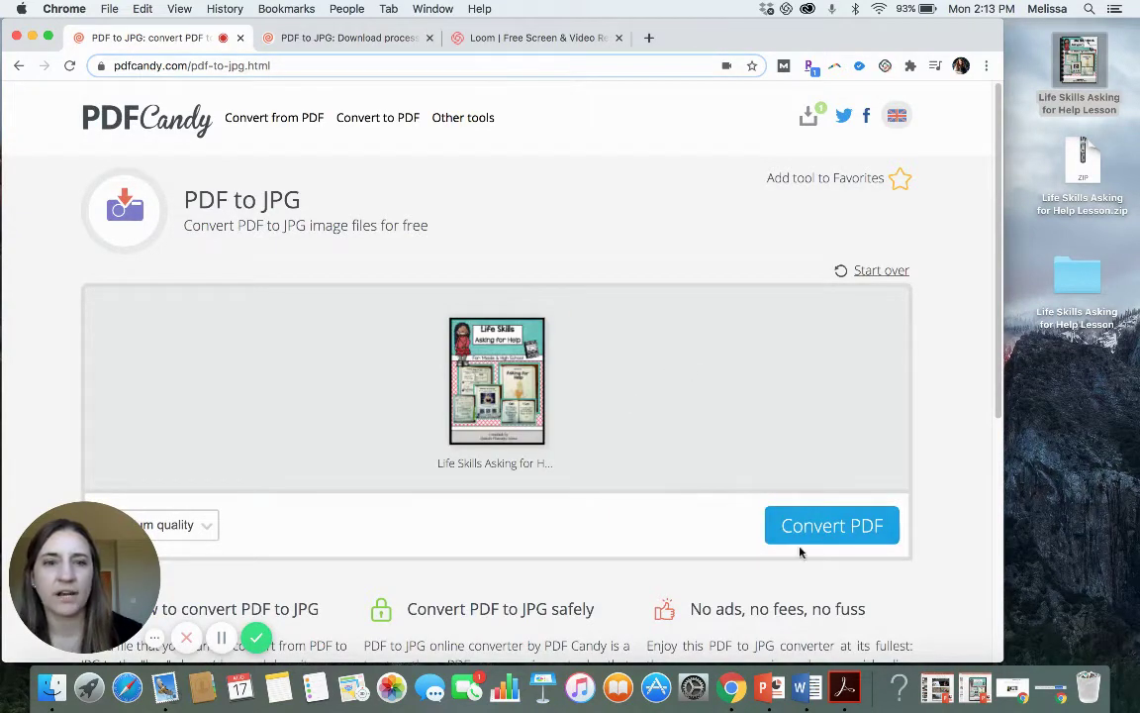
click(827, 536)
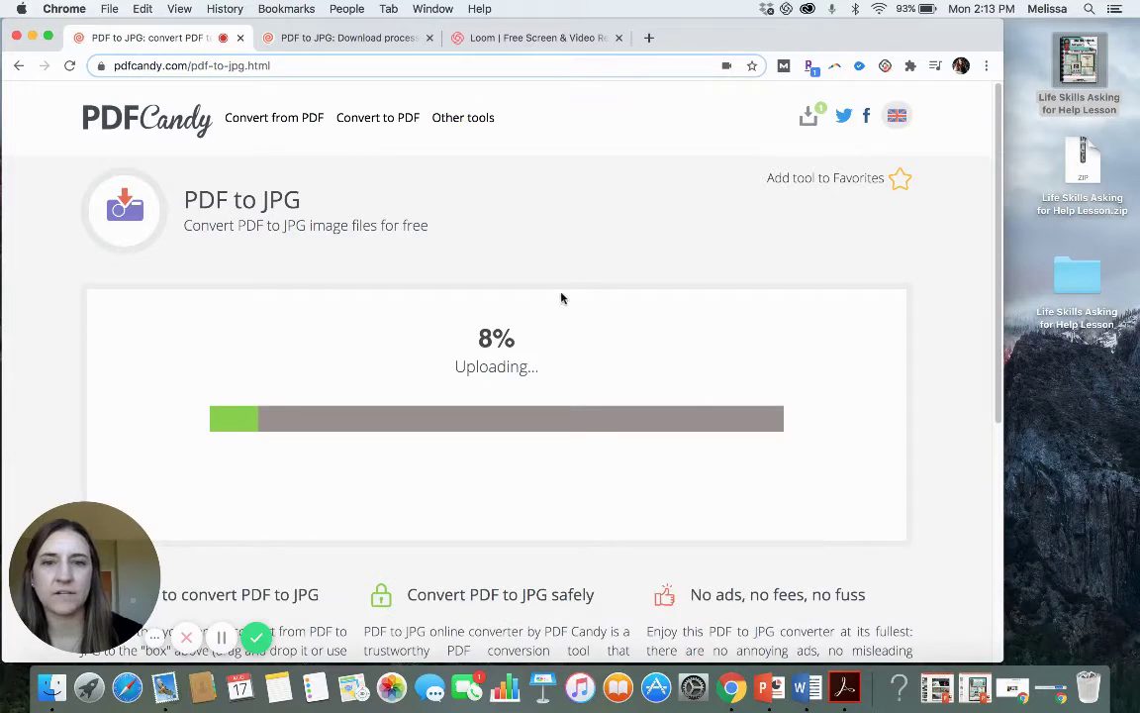
click(346, 39)
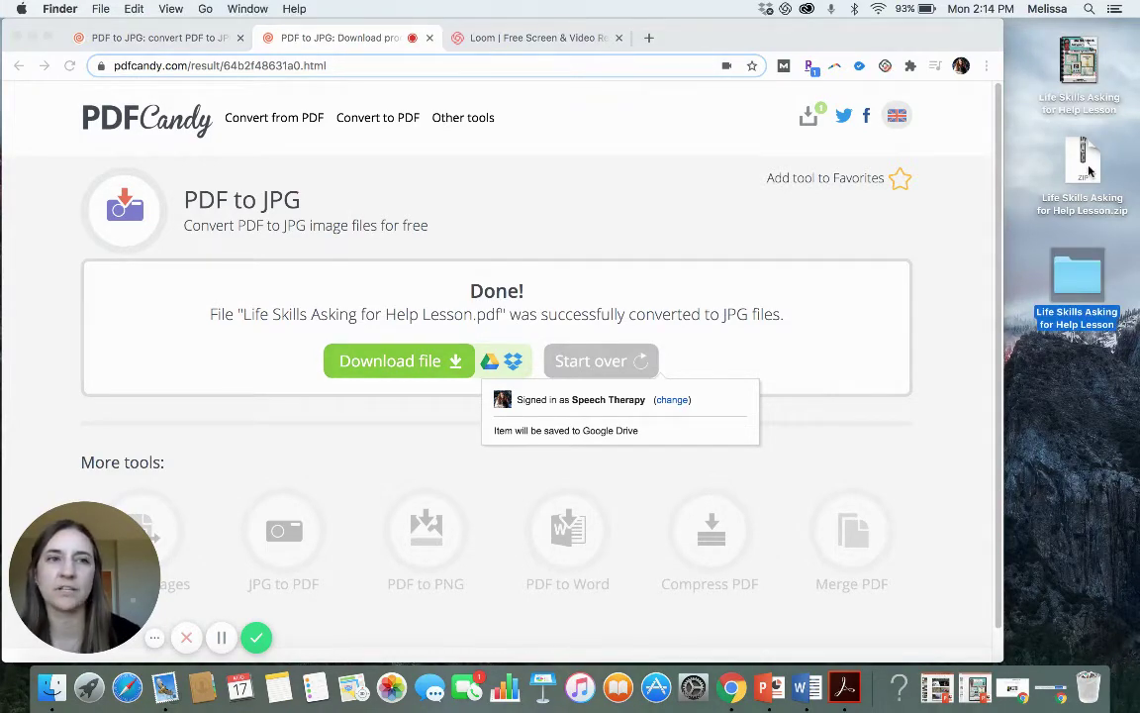
double_click(1077, 283)
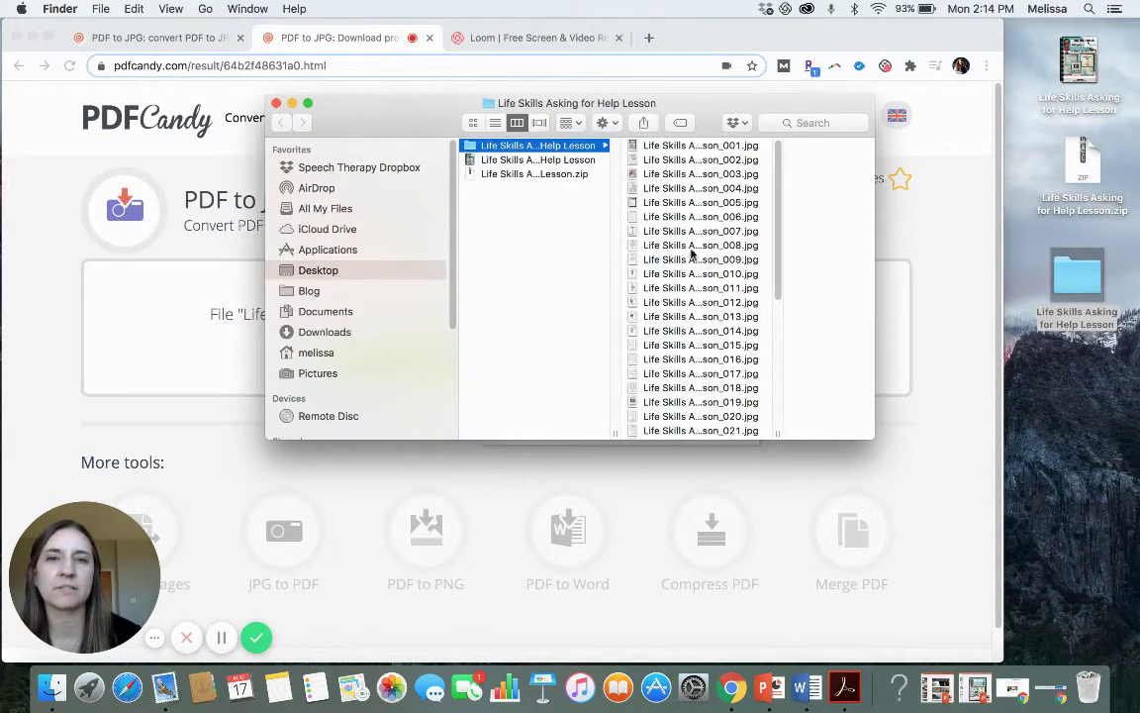
scroll(693, 247, down, 5)
scroll(693, 257, up, 5)
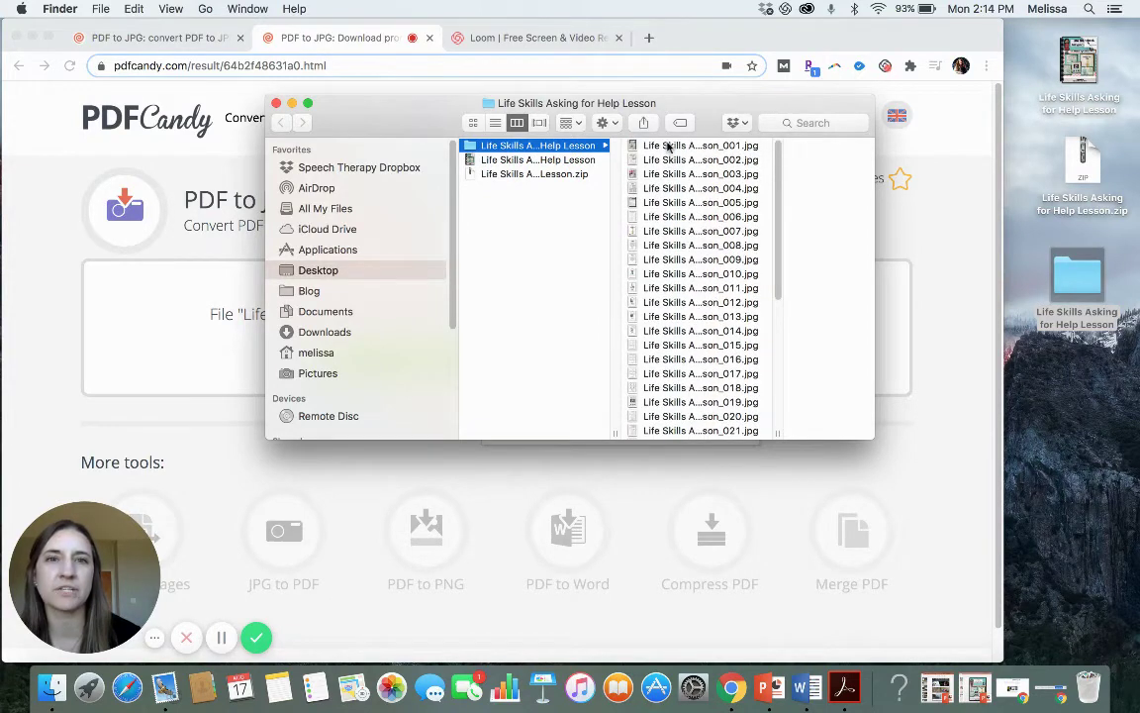
click(669, 147)
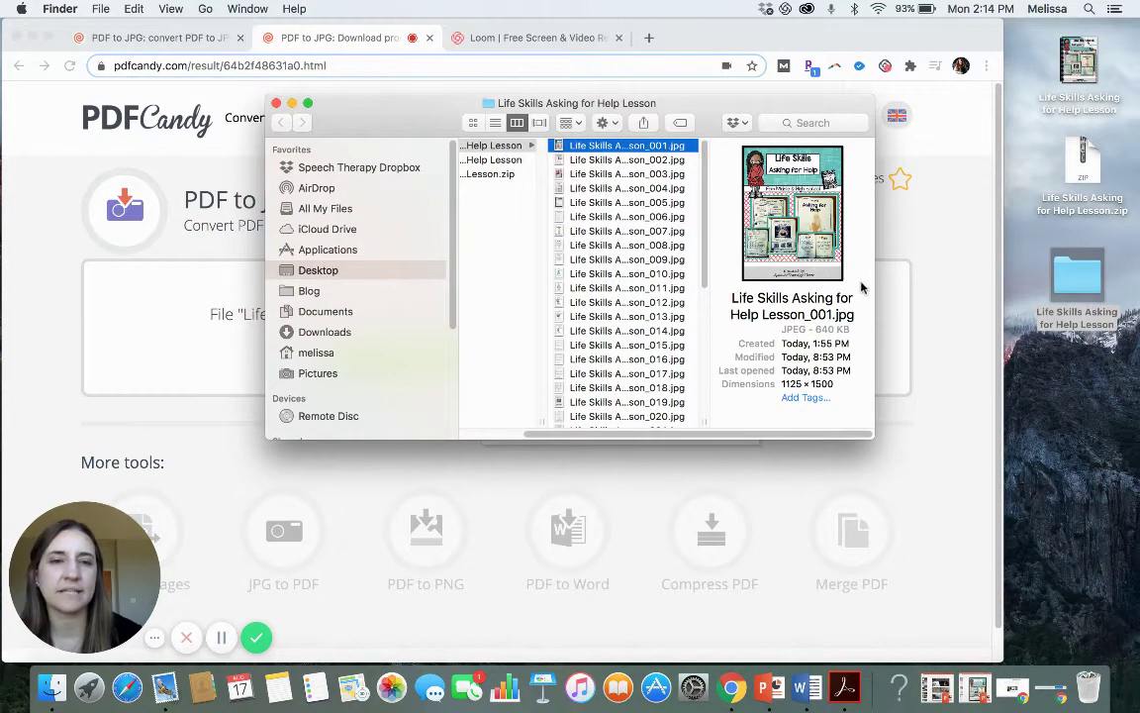
key(Down)
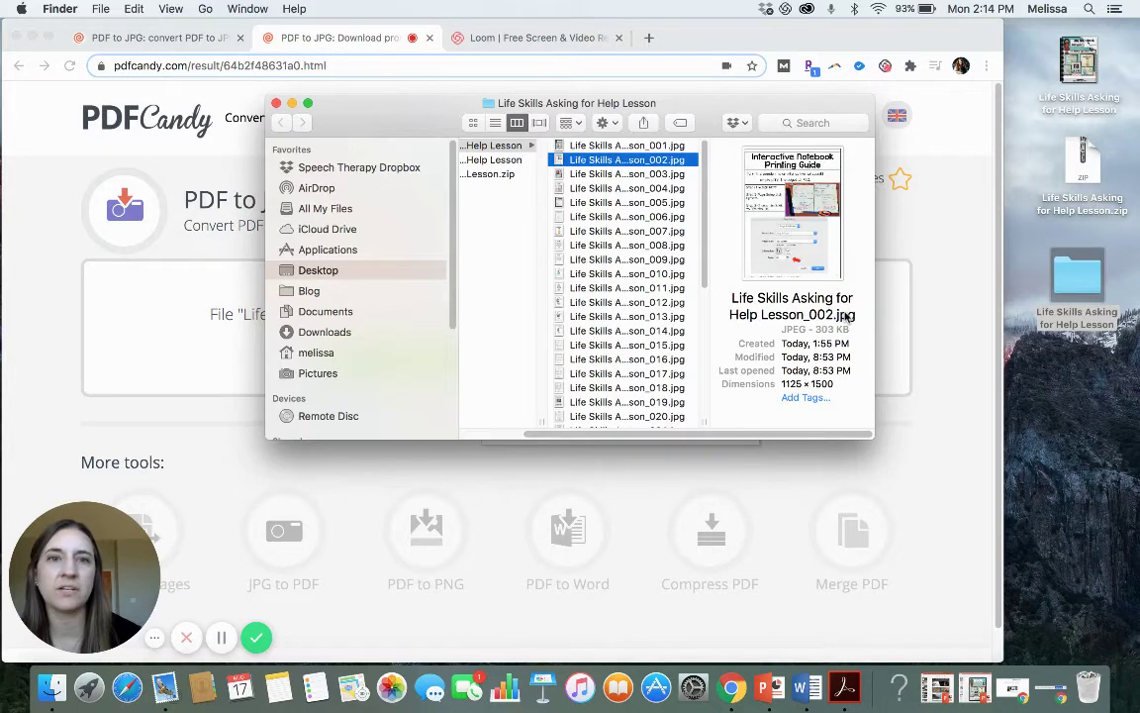
key(Down)
key(Down)
key(Down)
key(Down)
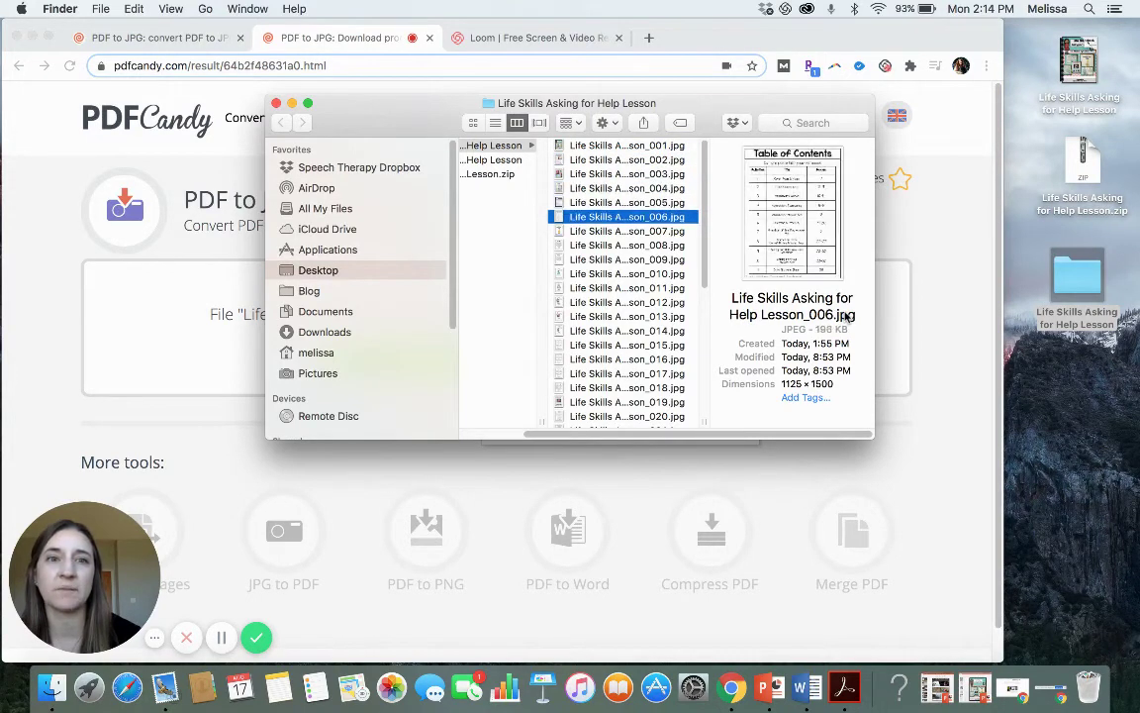
key(Down)
key(Down)
key(Down)
key(Down)
key(Down)
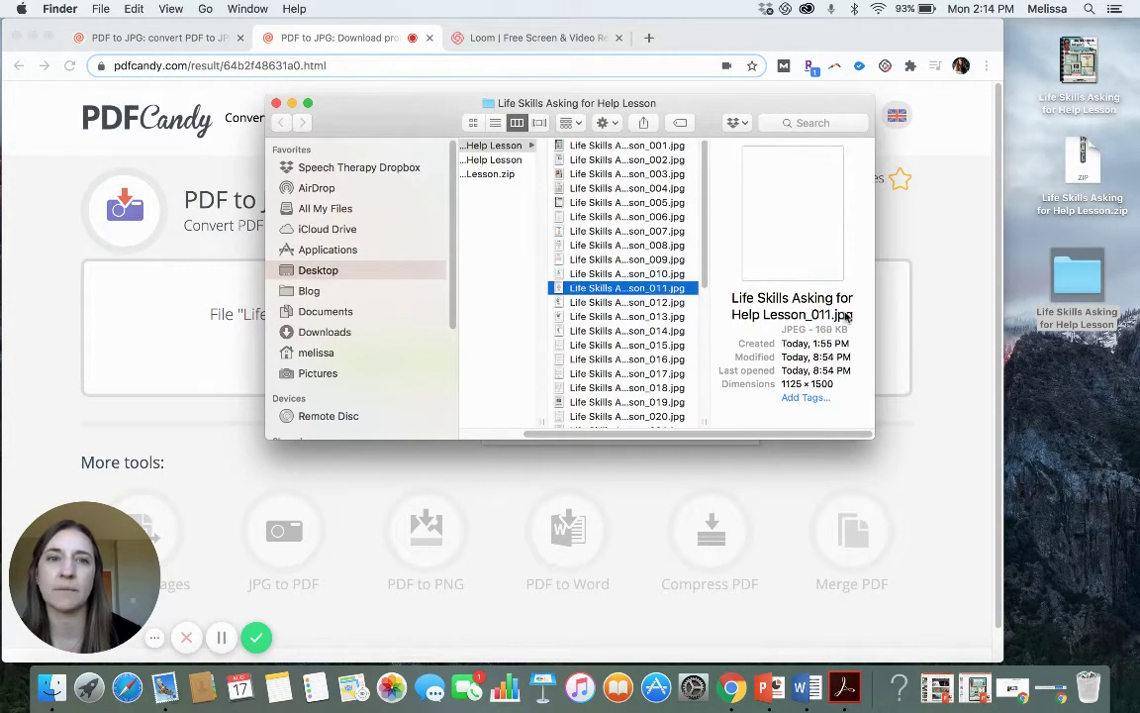
key(Down)
key(Down)
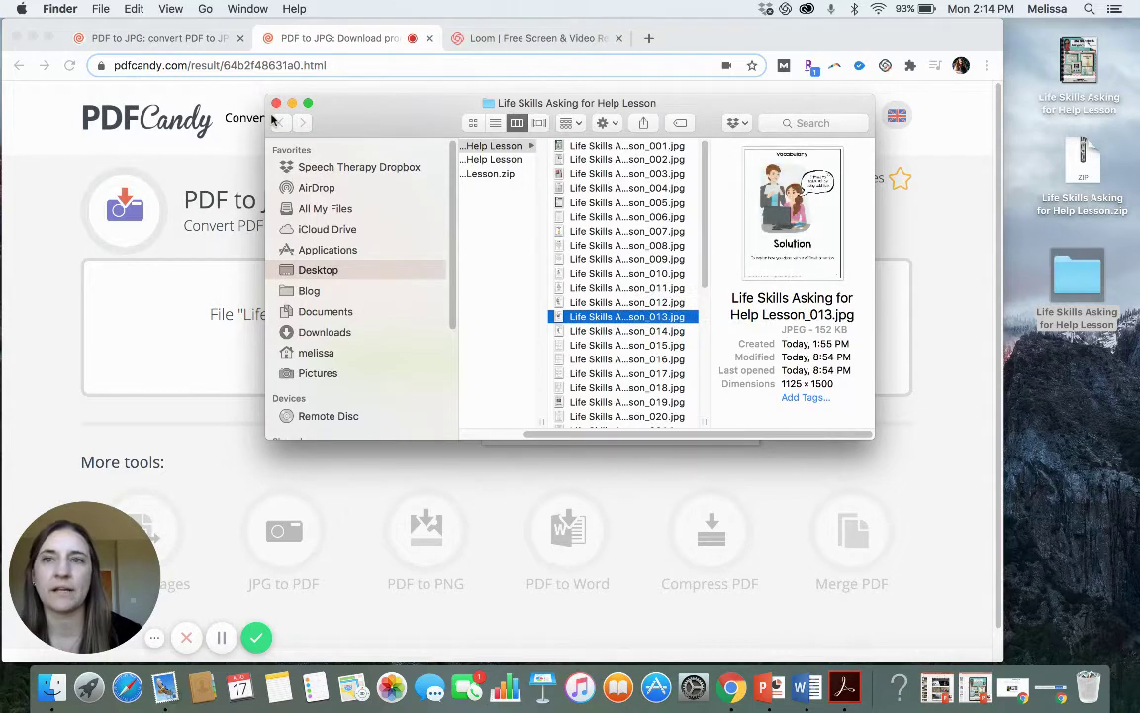
click(276, 103)
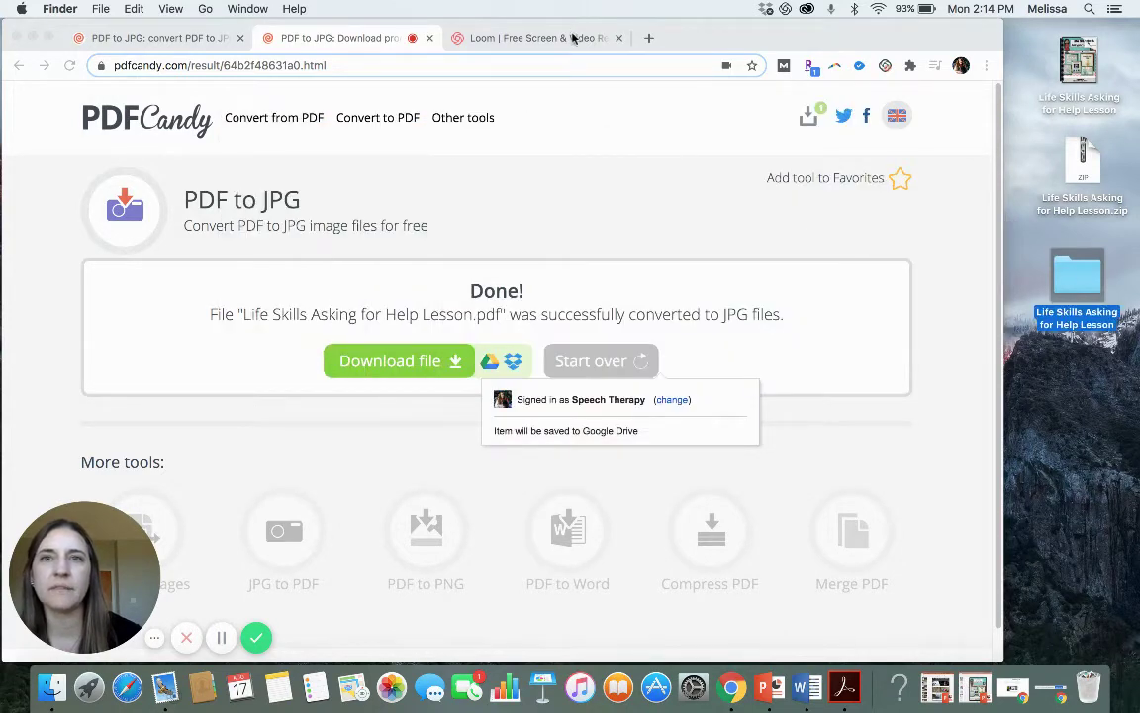
Step: Search 'jamboard' in a new Chrome tab to reach Google for Education's Jamboard page
click(572, 40)
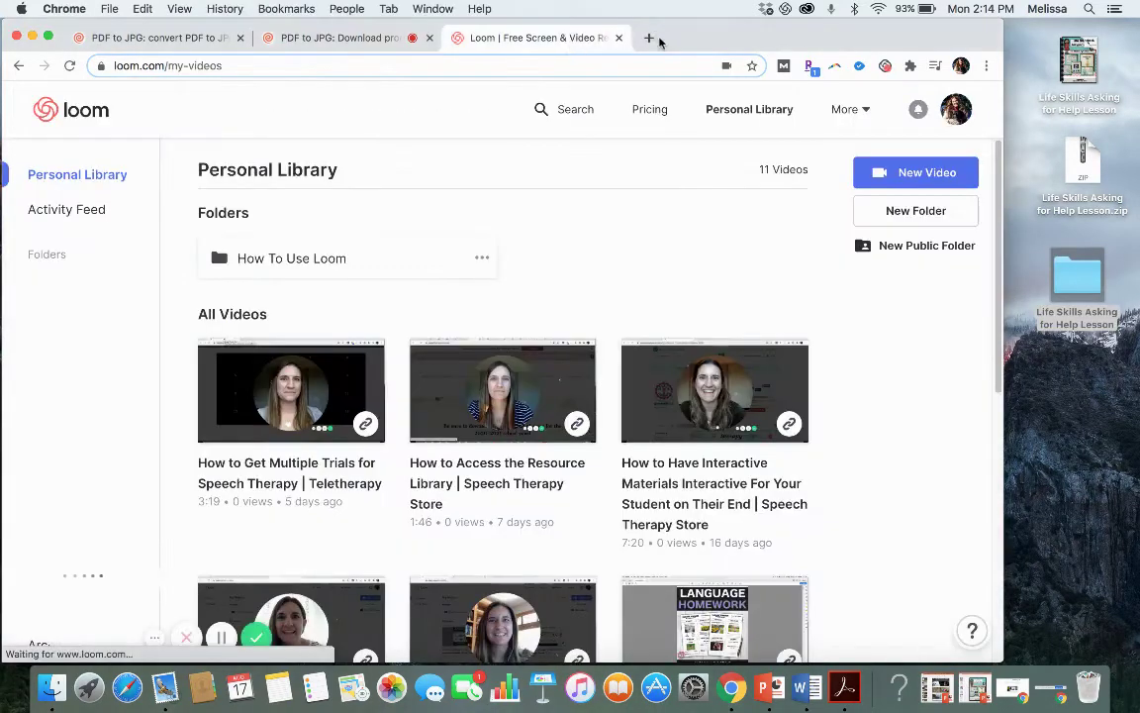
click(650, 39)
text(ja)
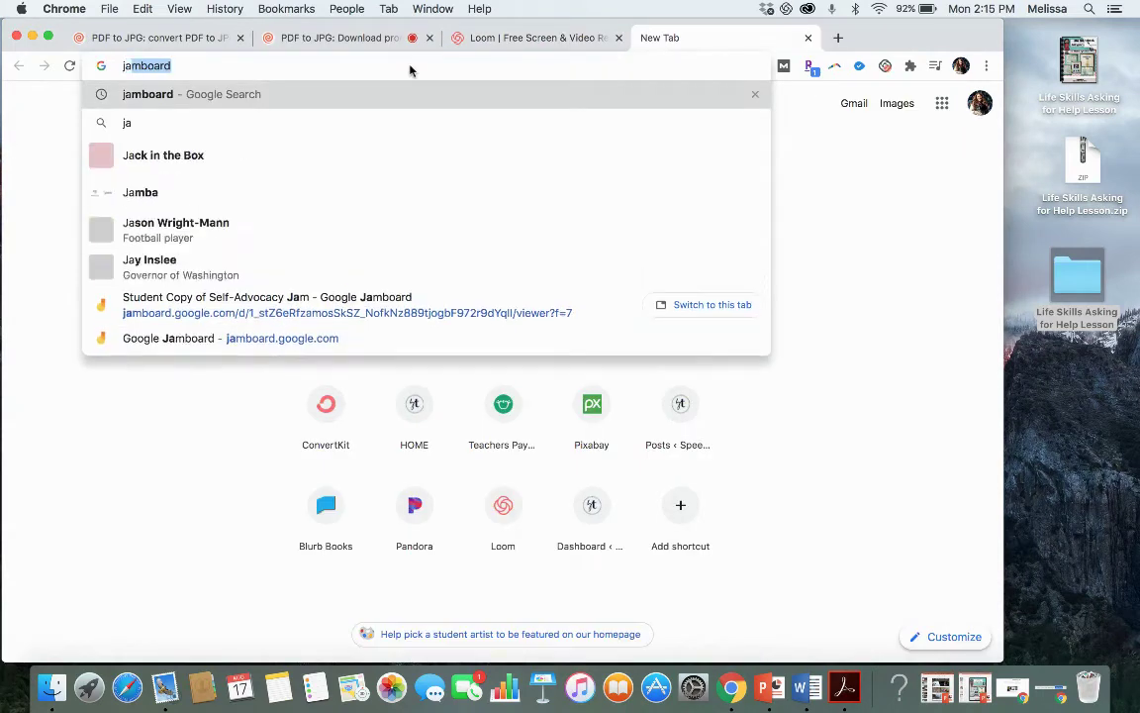
text(mboard)
key(Return)
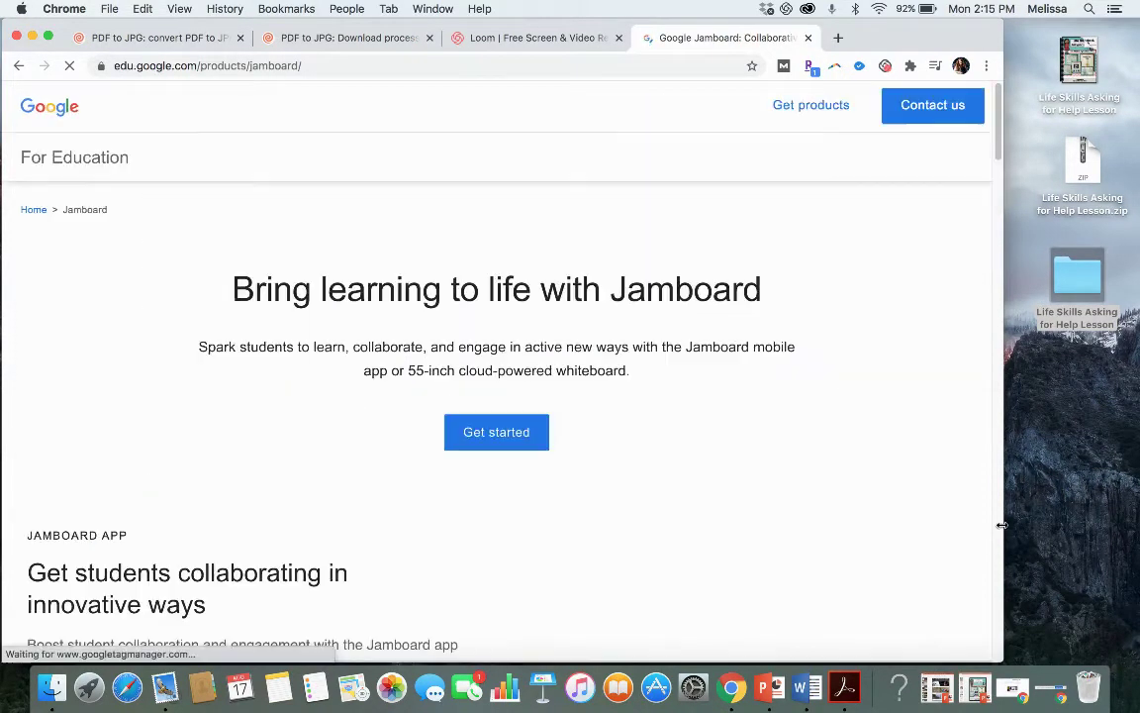
drag(1002, 524, 1133, 527)
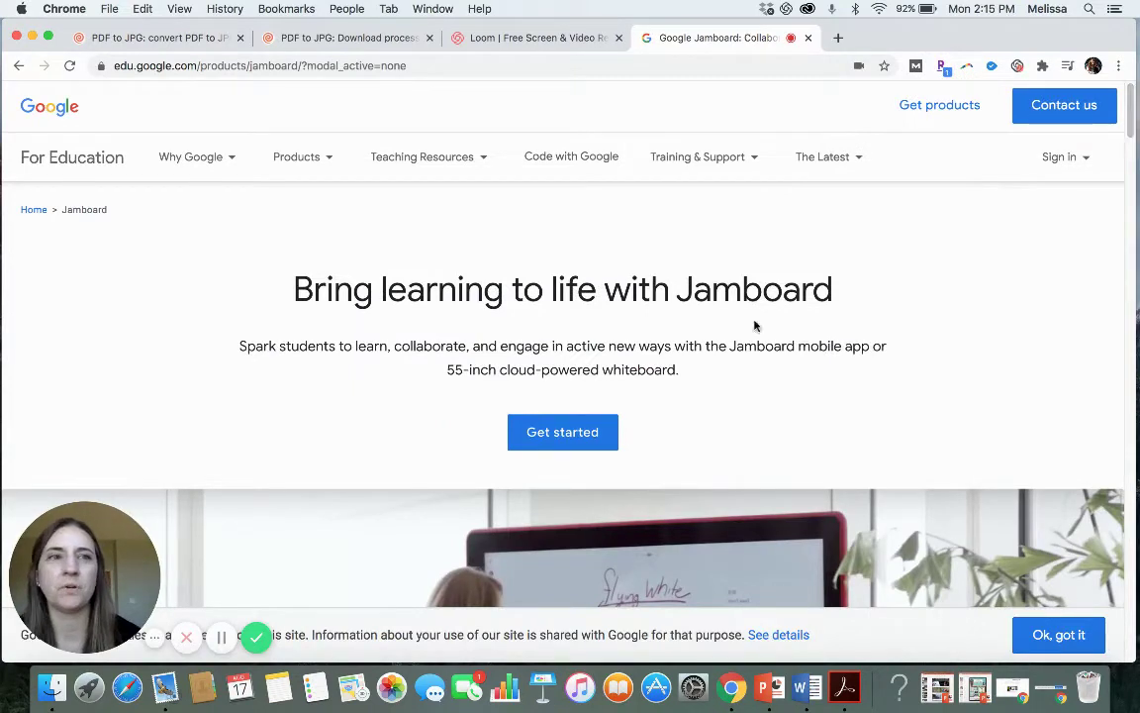
Step: Get started with Jamboard and open the Student Copy of Self-Advocacy Jam from Recent Jams
click(566, 441)
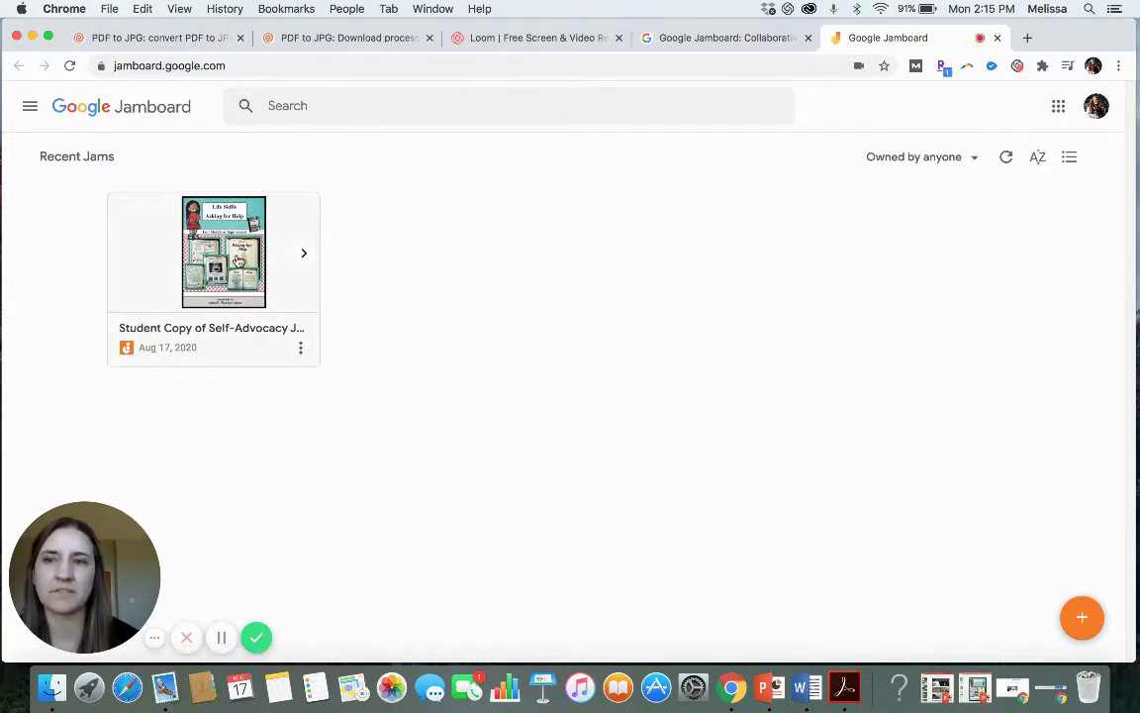
click(239, 261)
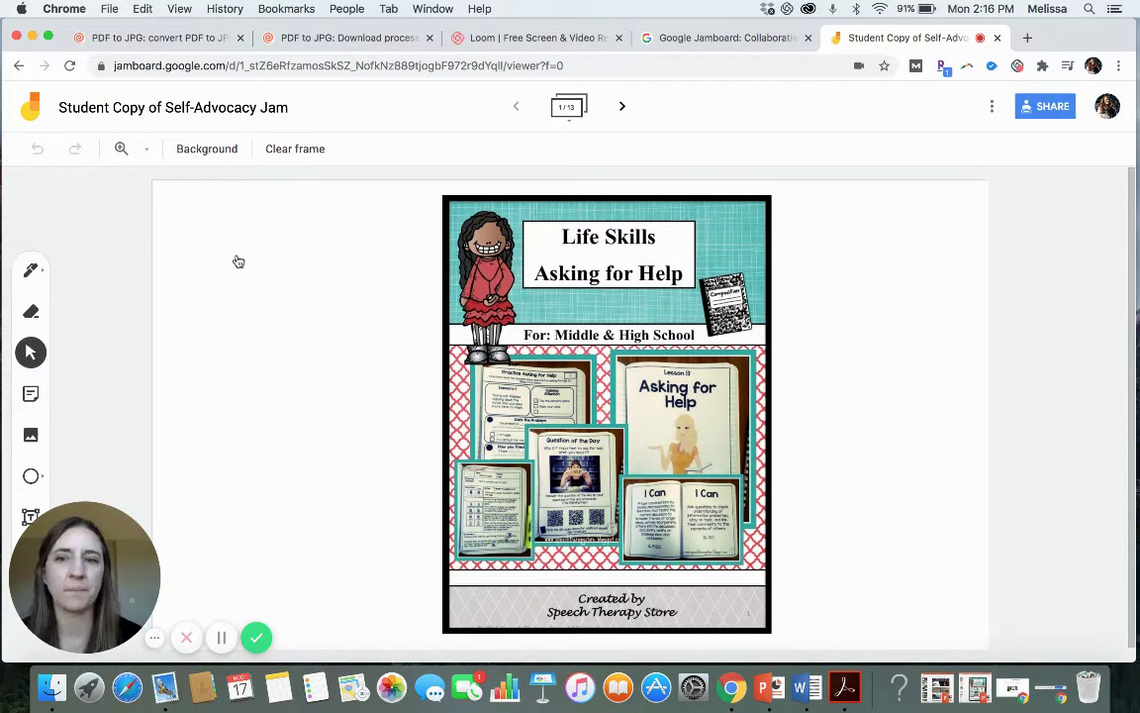
Step: Advance to frame 2/13, the Self-Advocacy vocabulary page, with the webcam preview moved aside
click(624, 109)
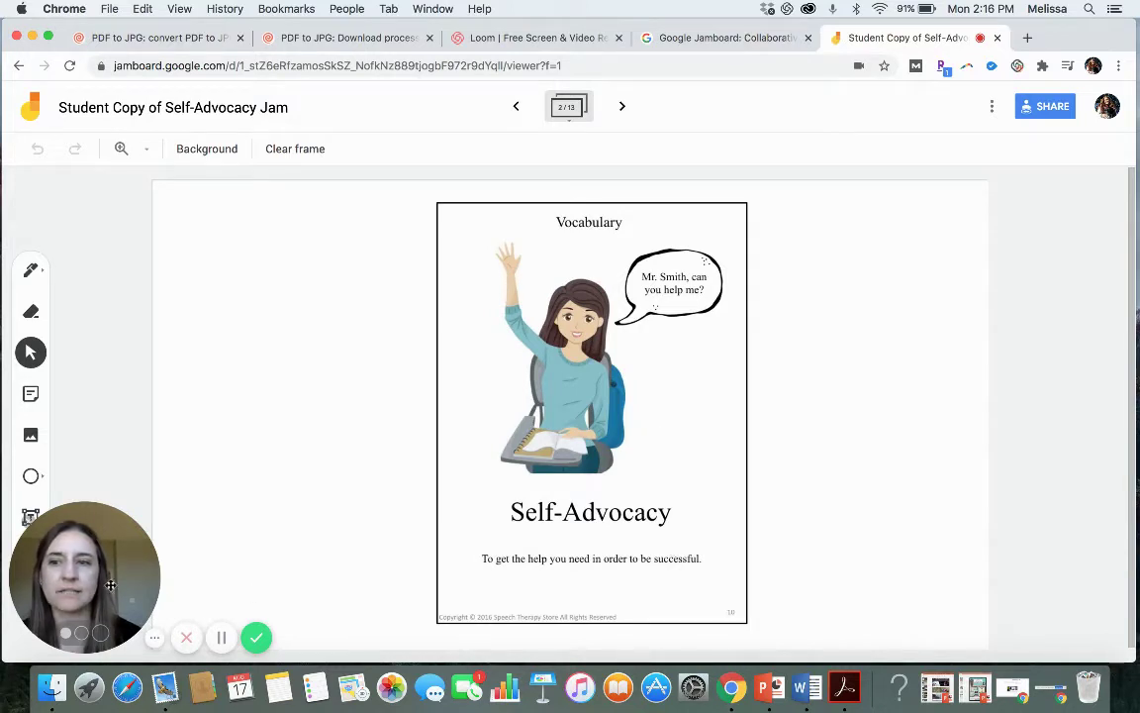
drag(54, 554, 1011, 578)
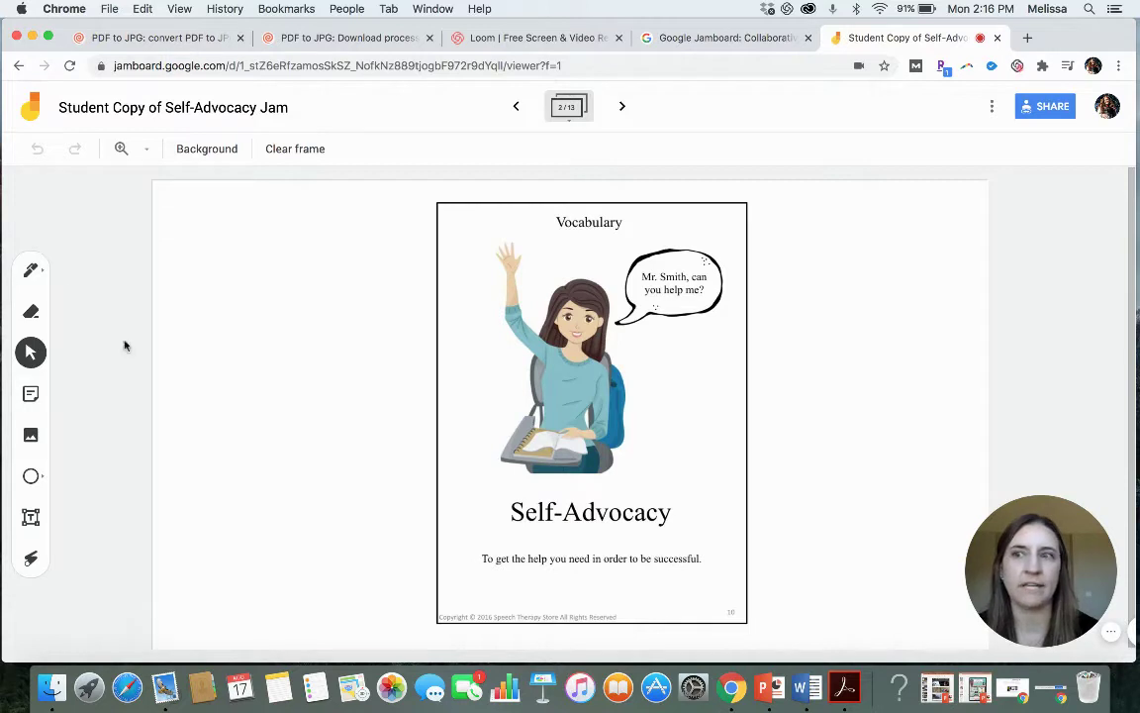
Step: Draw a test pen stroke beside the worksheet, undo it, and return to Select
click(30, 270)
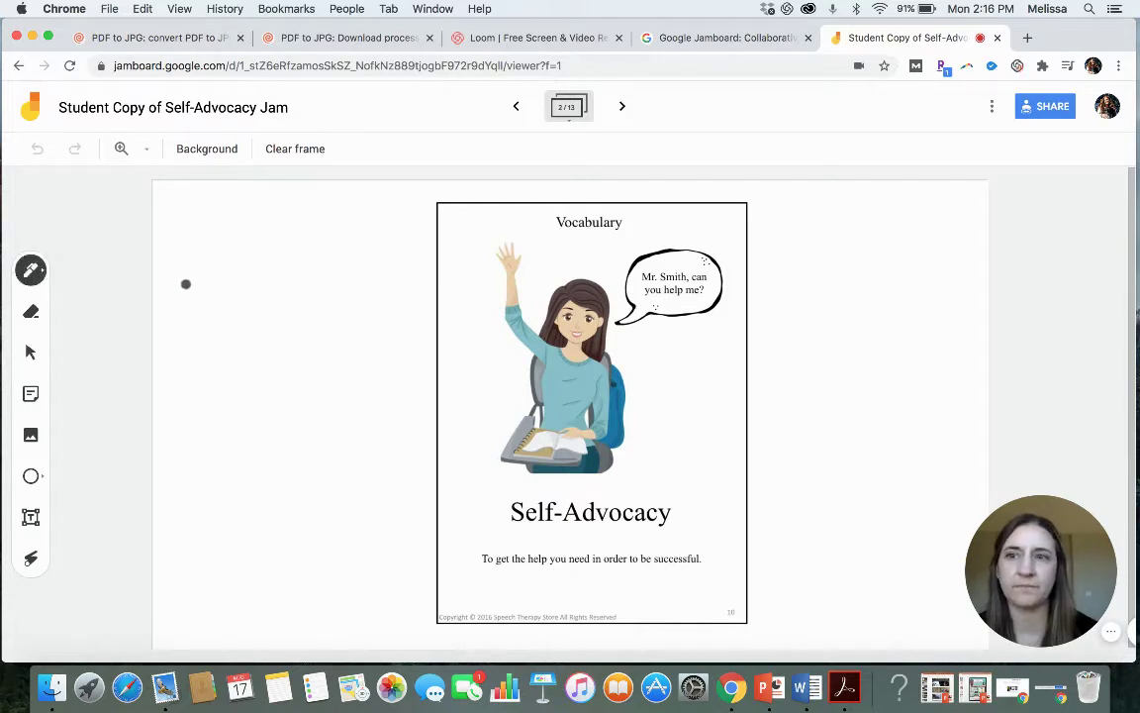
mouse_move(210, 315)
mouse_down()
mouse_move(219, 291)
mouse_move(231, 301)
mouse_up()
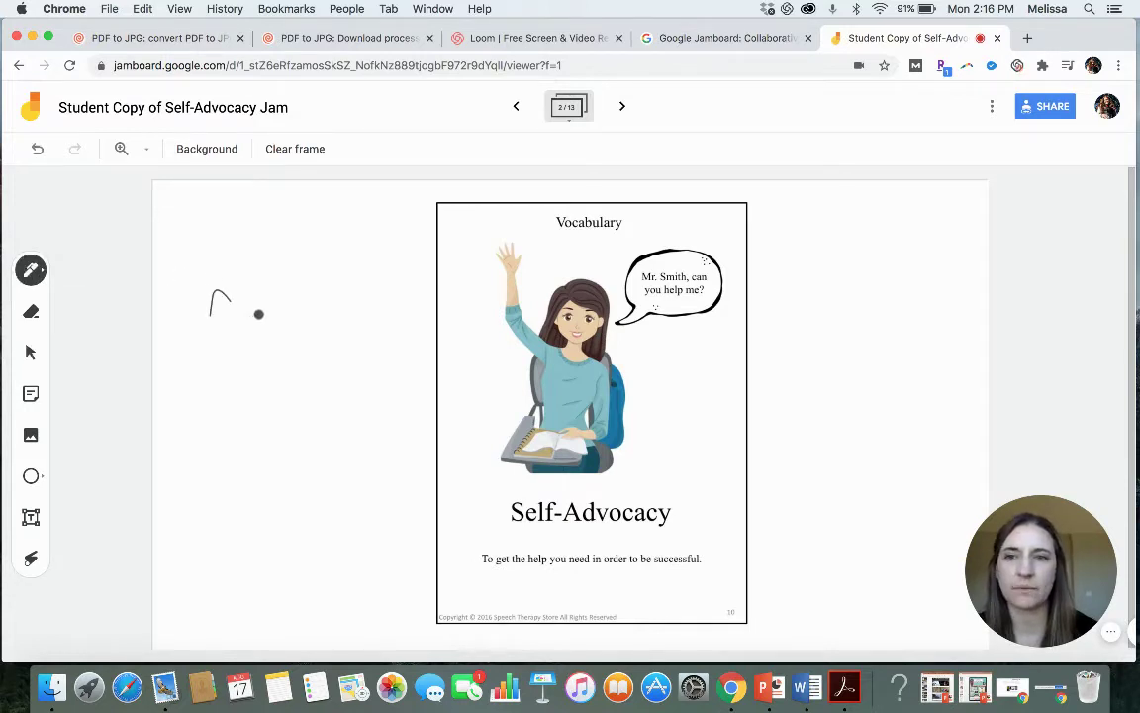
click(38, 150)
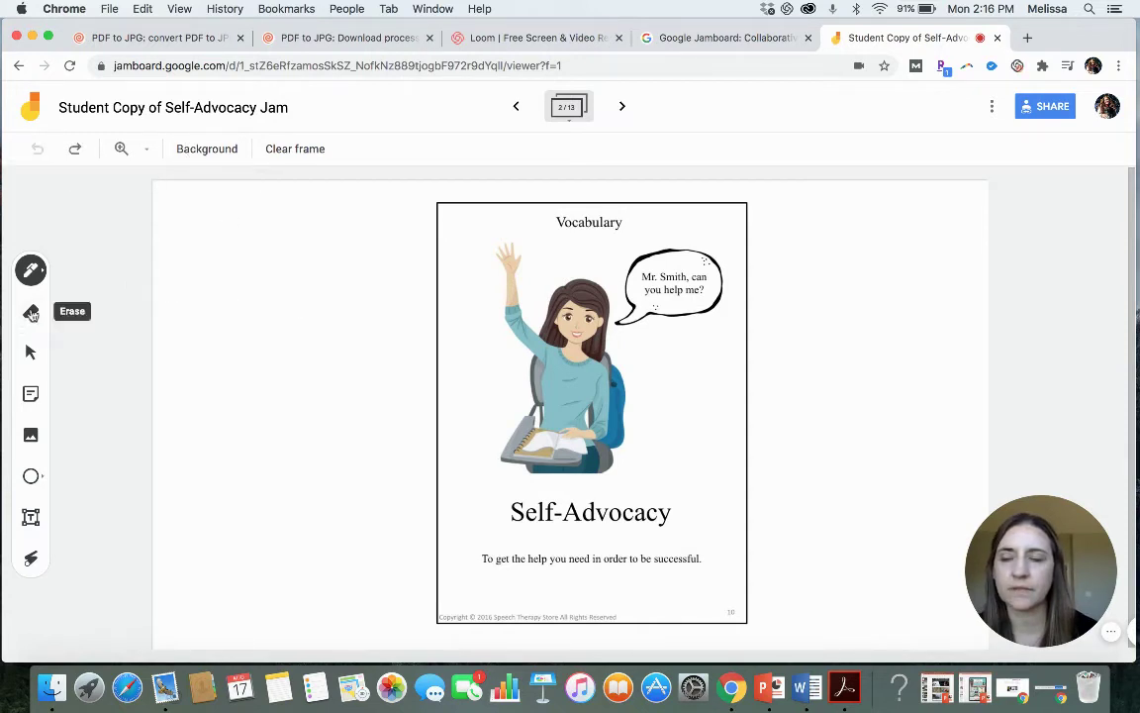
click(30, 355)
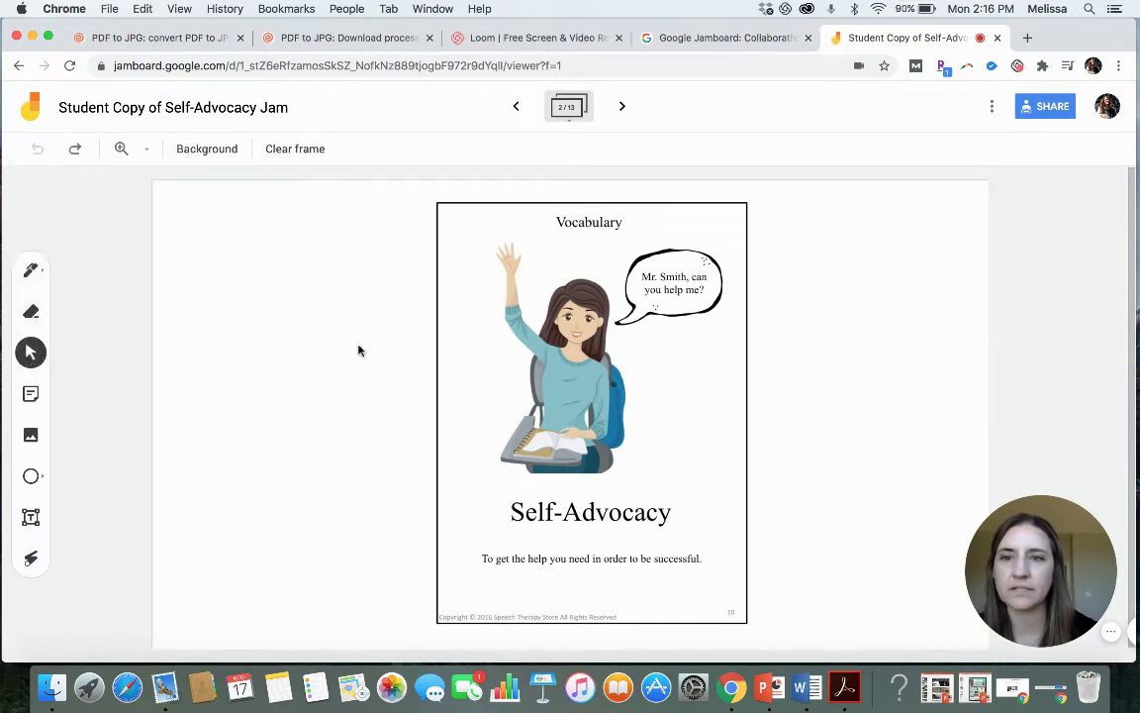
Step: Add a pink 'Review Vocabulary Words' sticky note beside the page and enlarge it
click(31, 394)
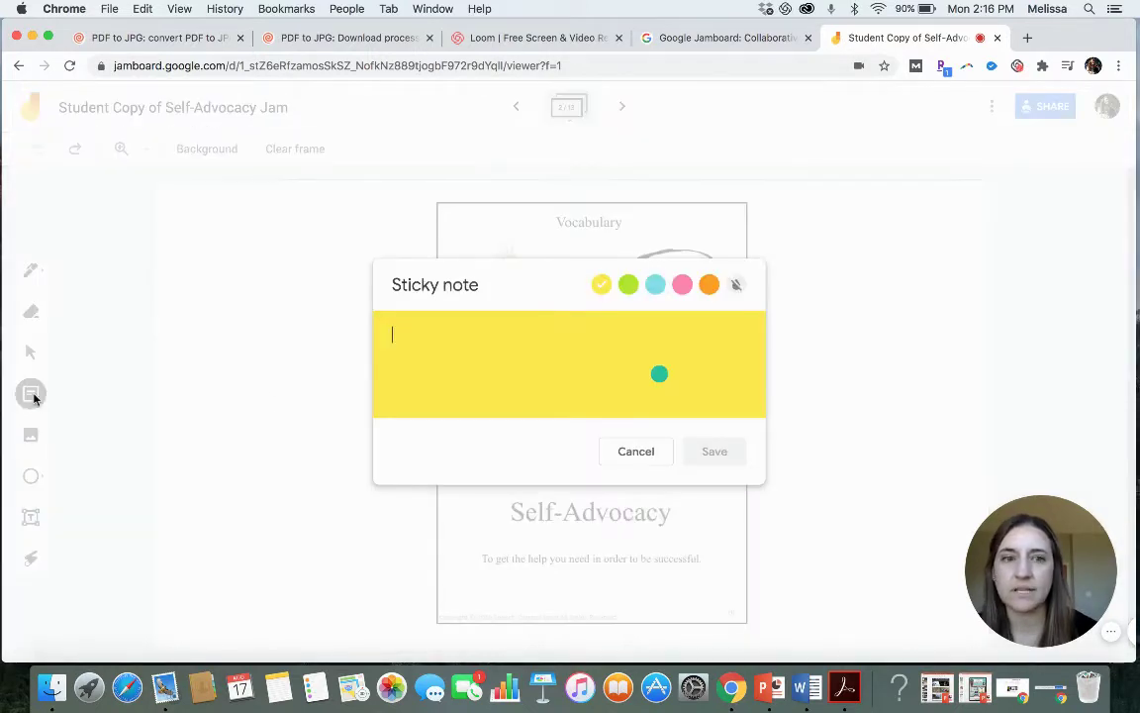
click(682, 286)
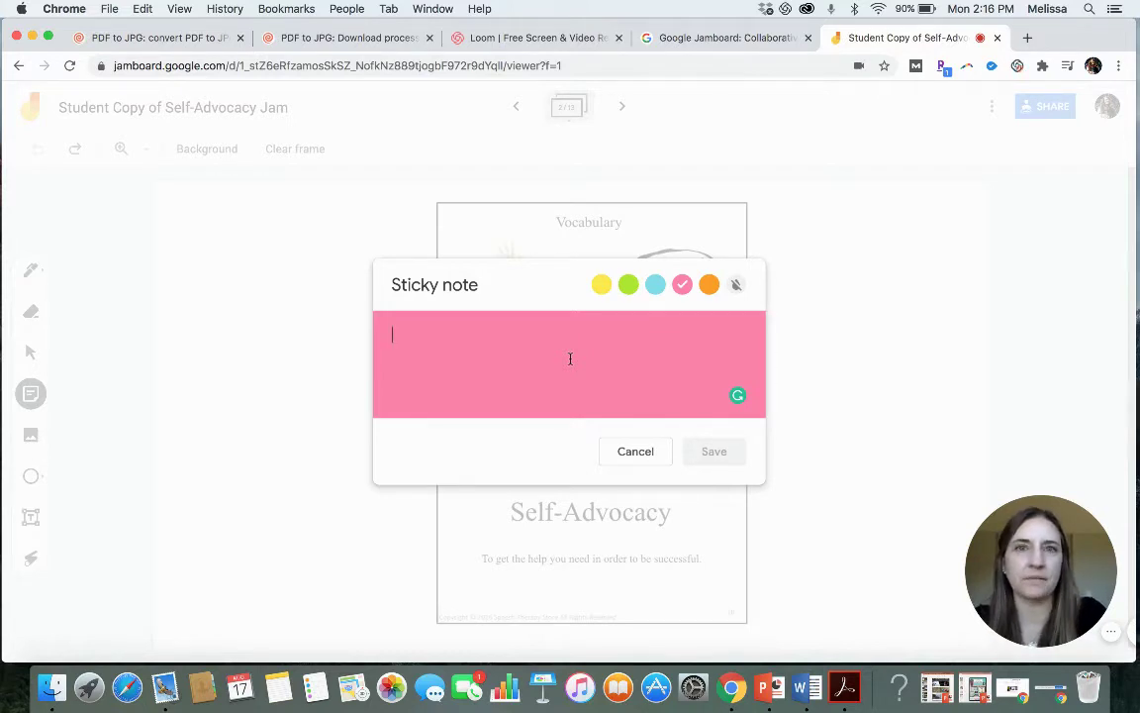
text(Rev)
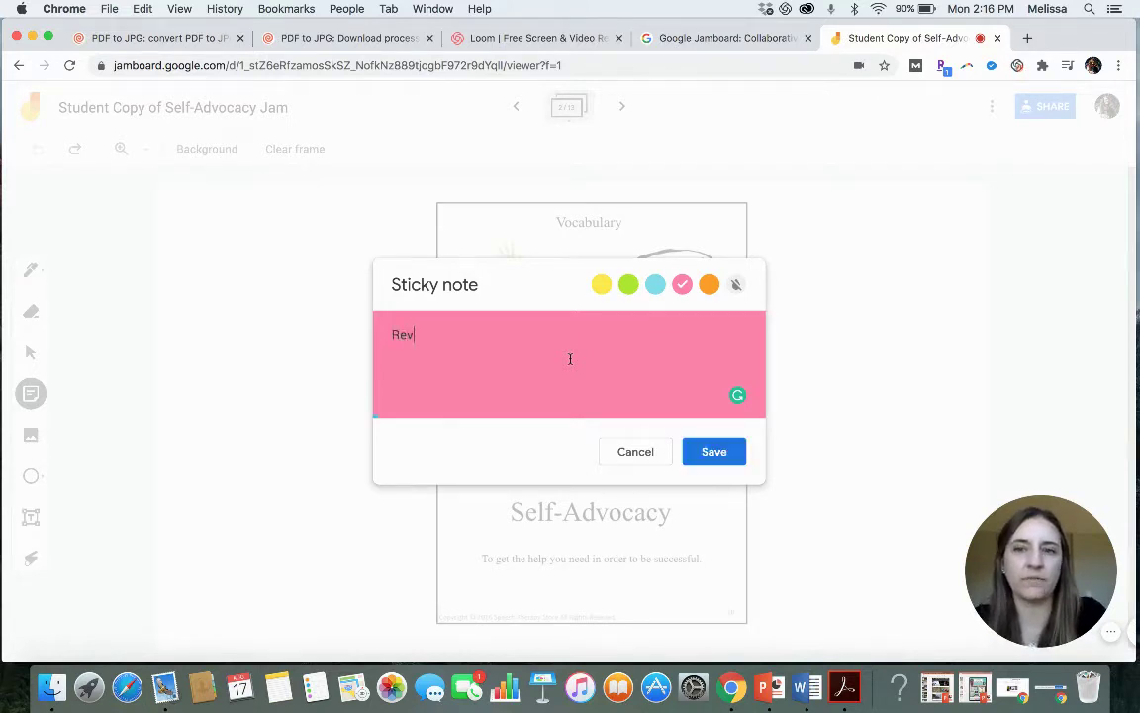
text(iew Vocabulary Words)
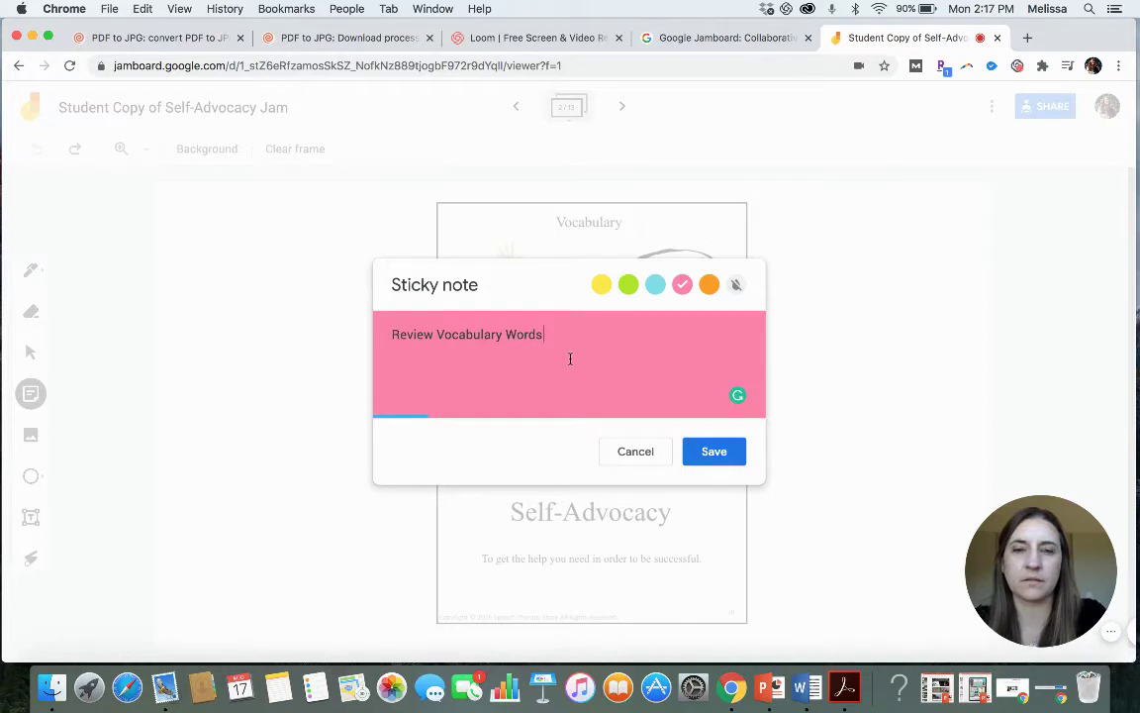
click(705, 452)
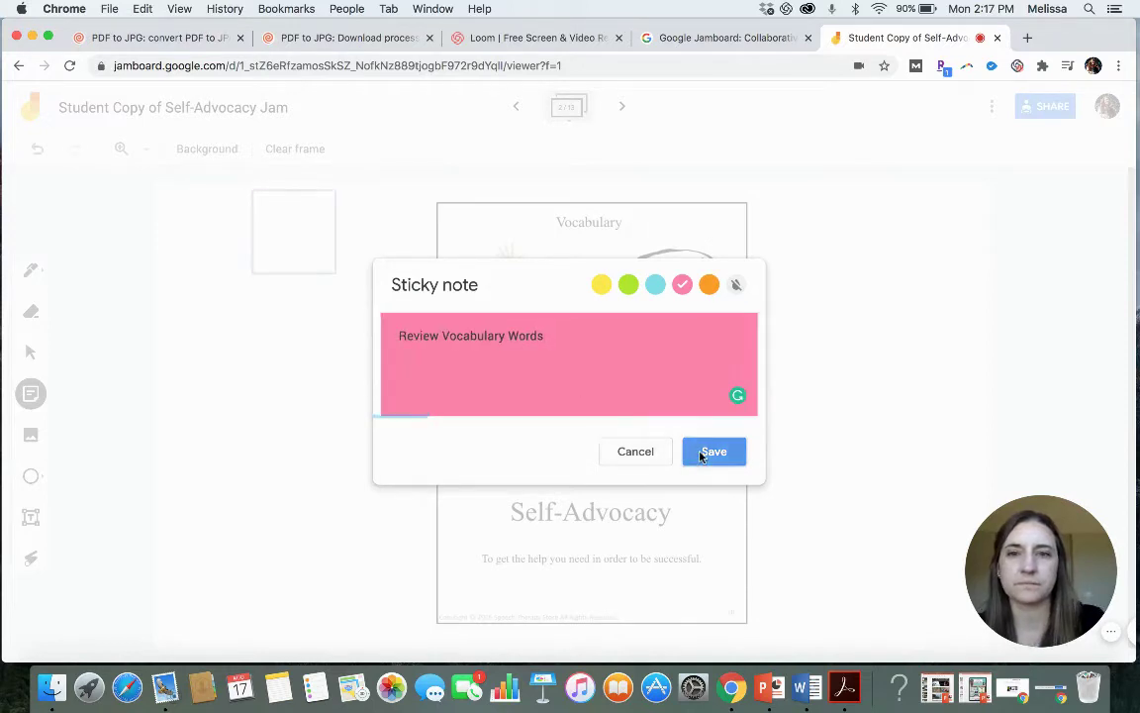
click(640, 453)
click(306, 238)
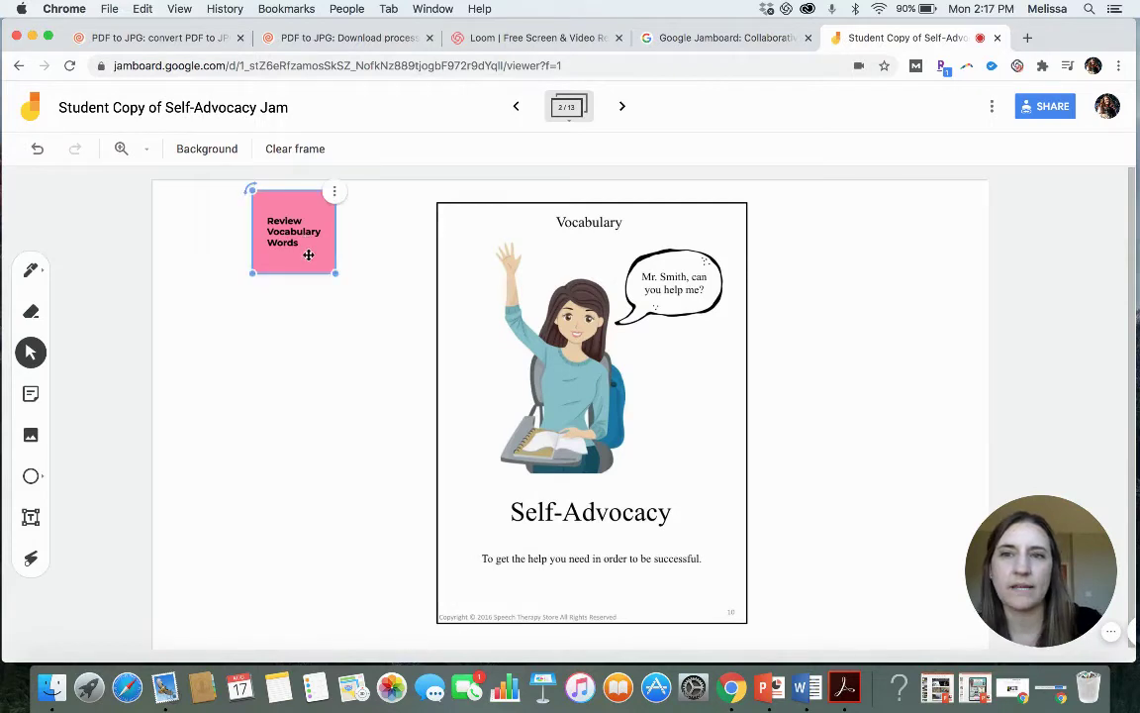
drag(334, 276, 361, 351)
click(335, 387)
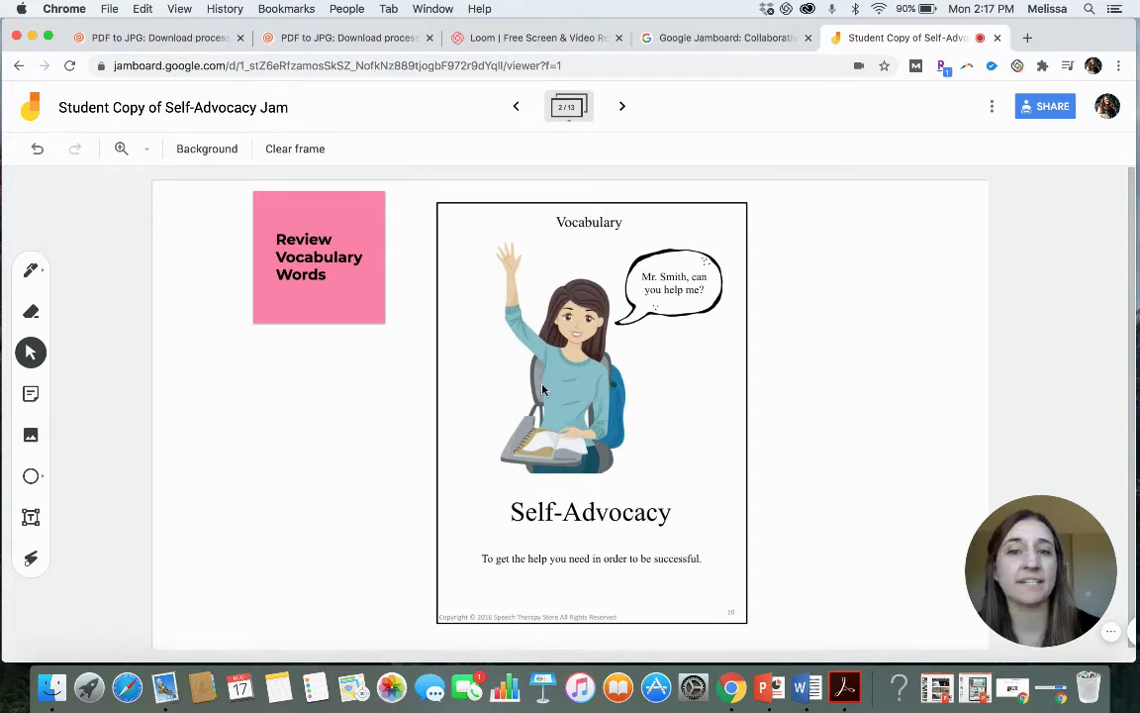
Step: Try selecting the page image, the shape and text box tools, ending on the laser pointer
click(549, 272)
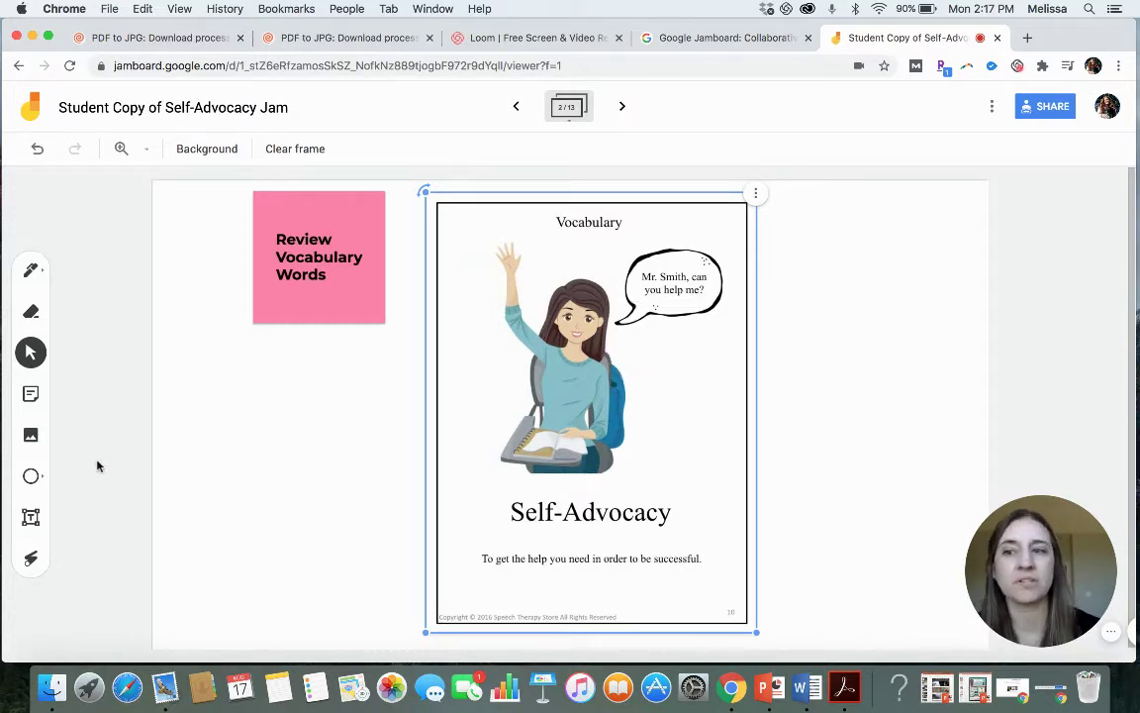
click(372, 469)
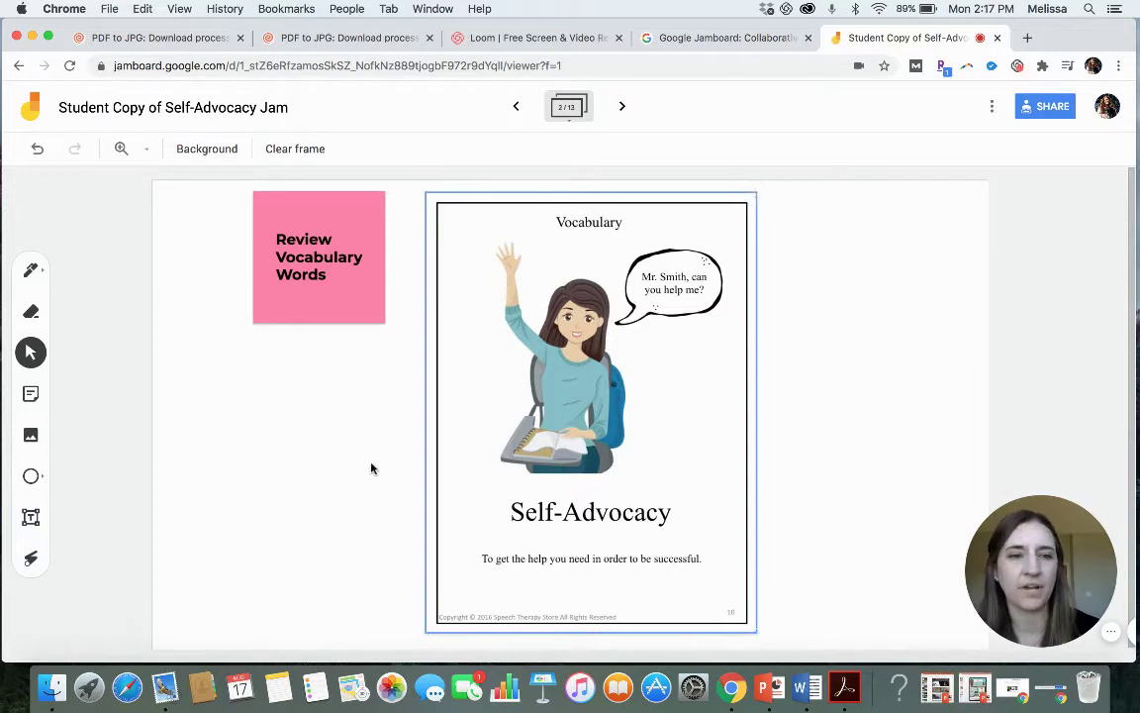
click(38, 479)
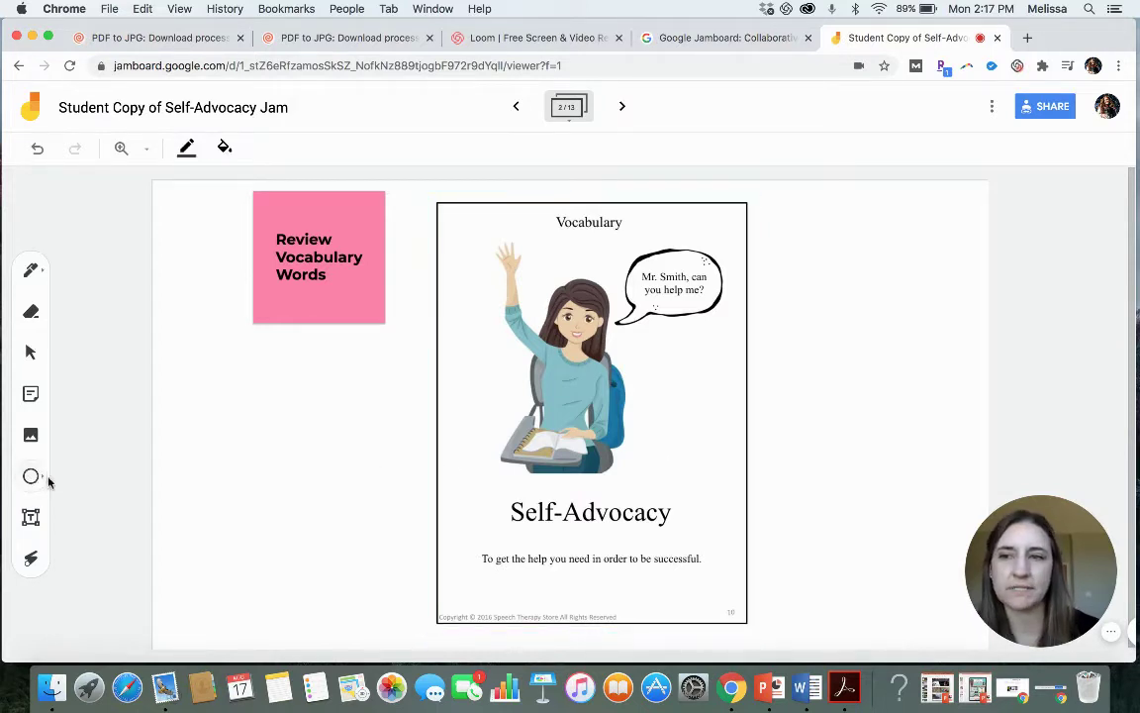
click(40, 481)
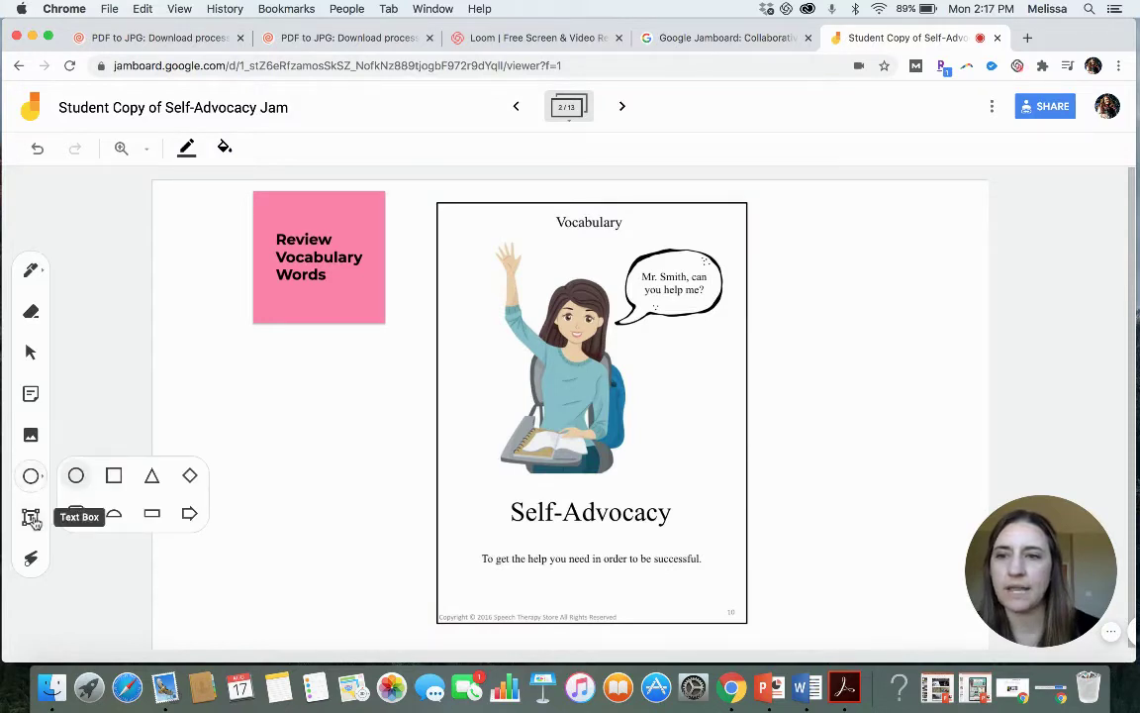
click(30, 516)
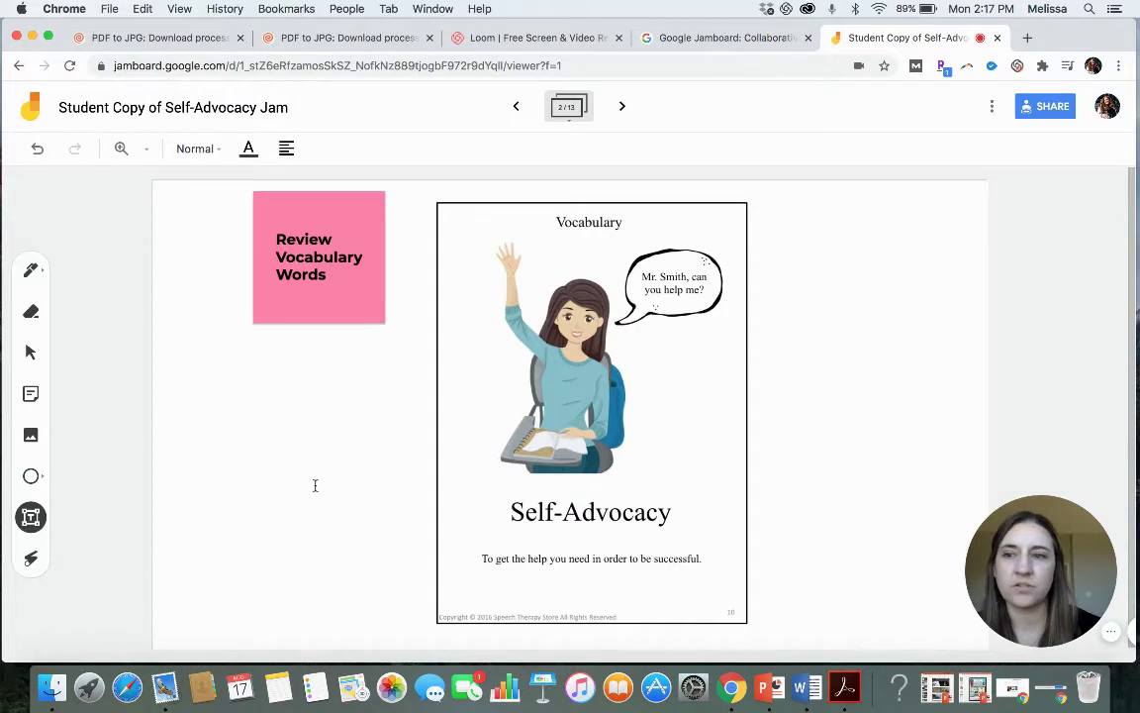
click(31, 556)
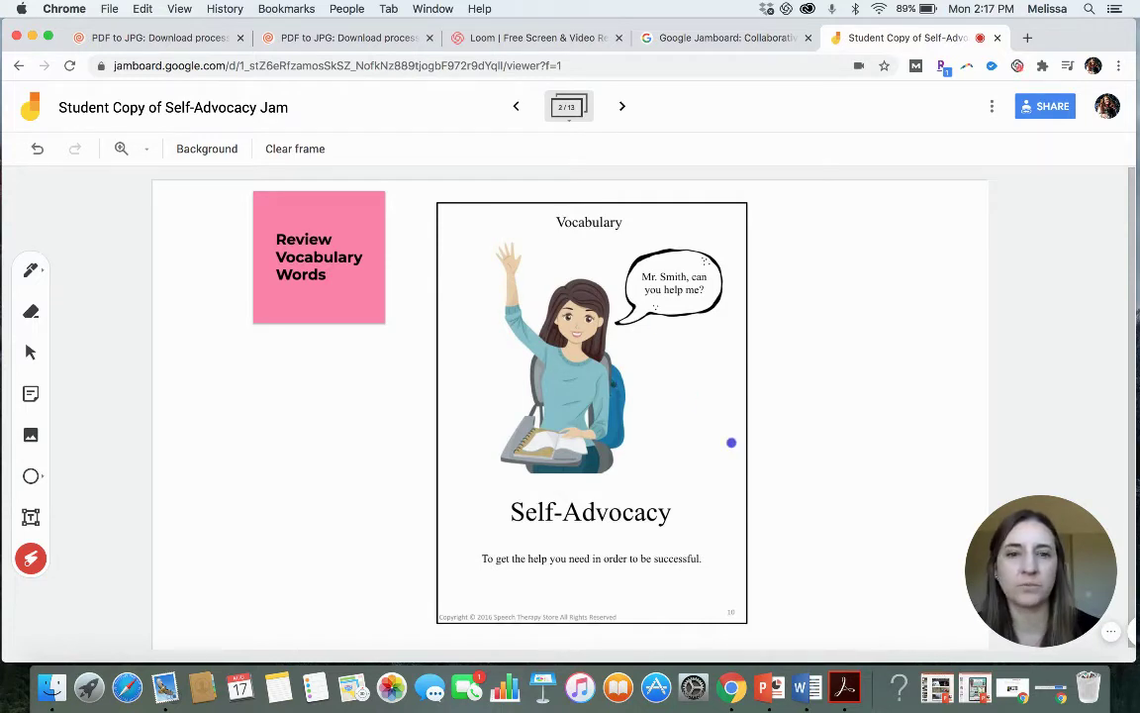
Step: Laser-underline the Self-Advocacy and Helpers titles while paging ahead to frame 7/13, Vocabulary Flashcards
drag(551, 533, 648, 534)
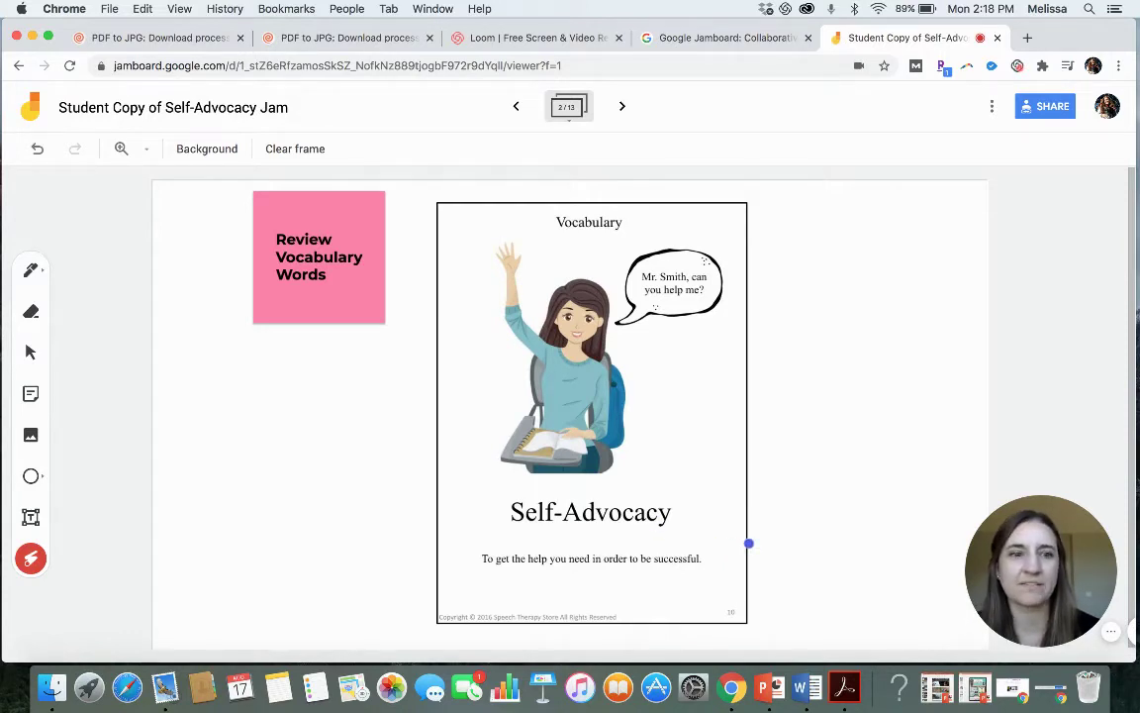
click(622, 111)
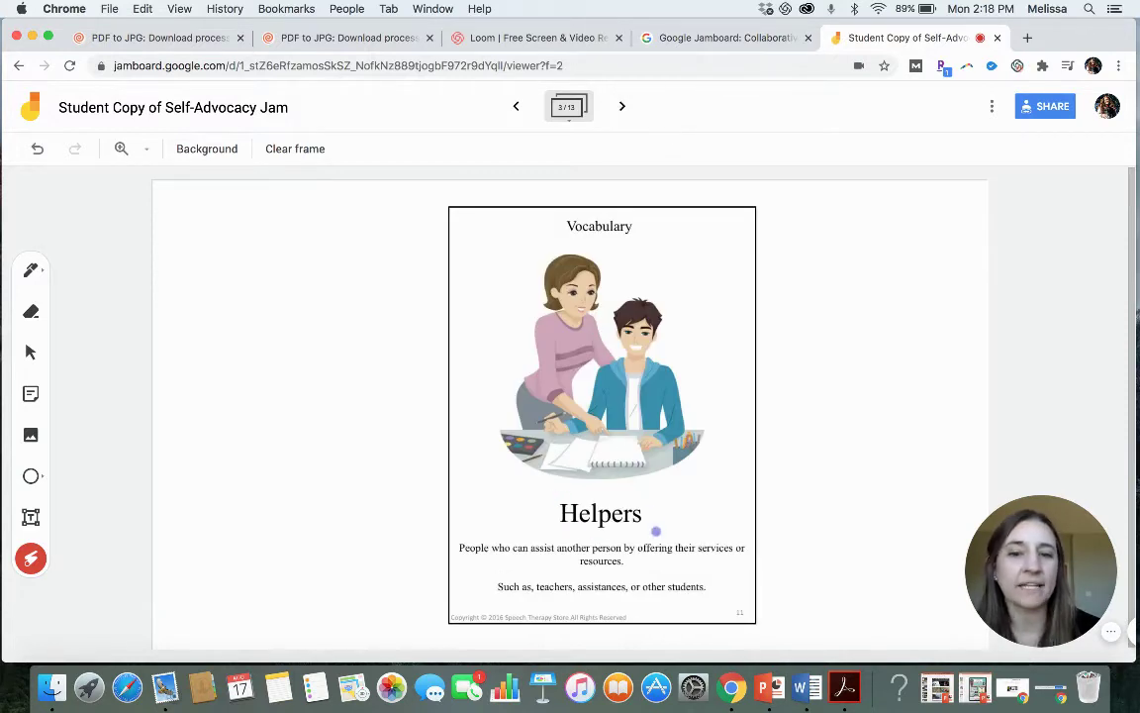
mouse_move(561, 510)
mouse_down()
mouse_move(644, 530)
mouse_move(563, 509)
mouse_up()
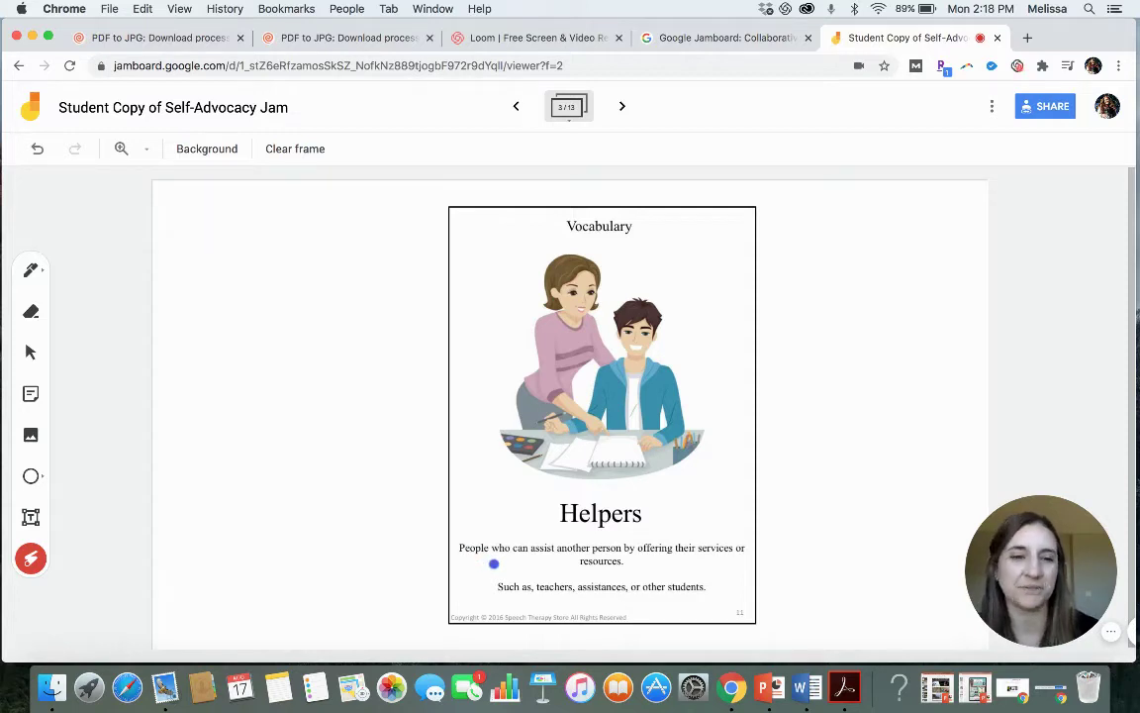
click(622, 109)
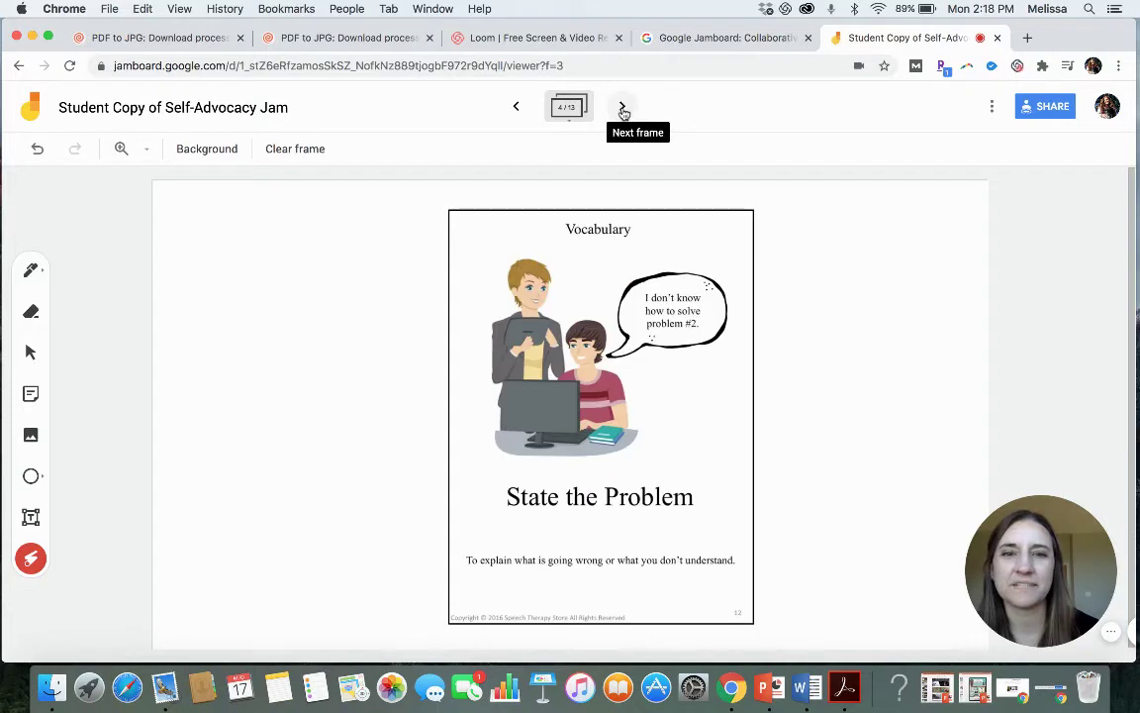
click(623, 109)
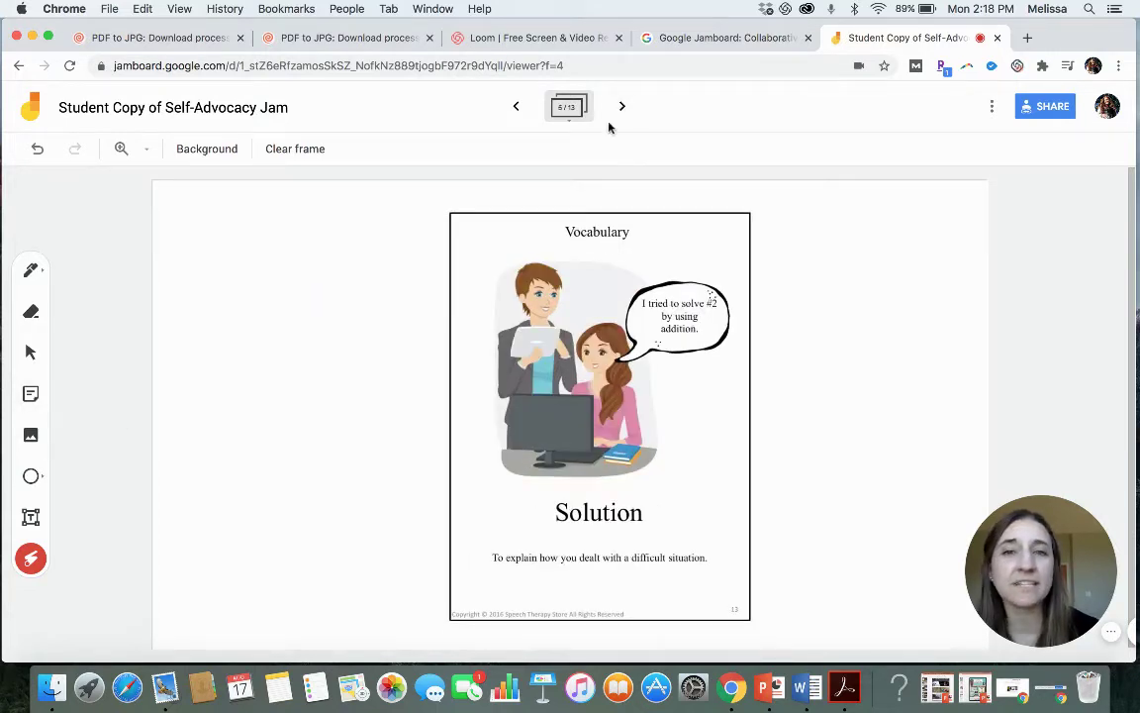
click(623, 106)
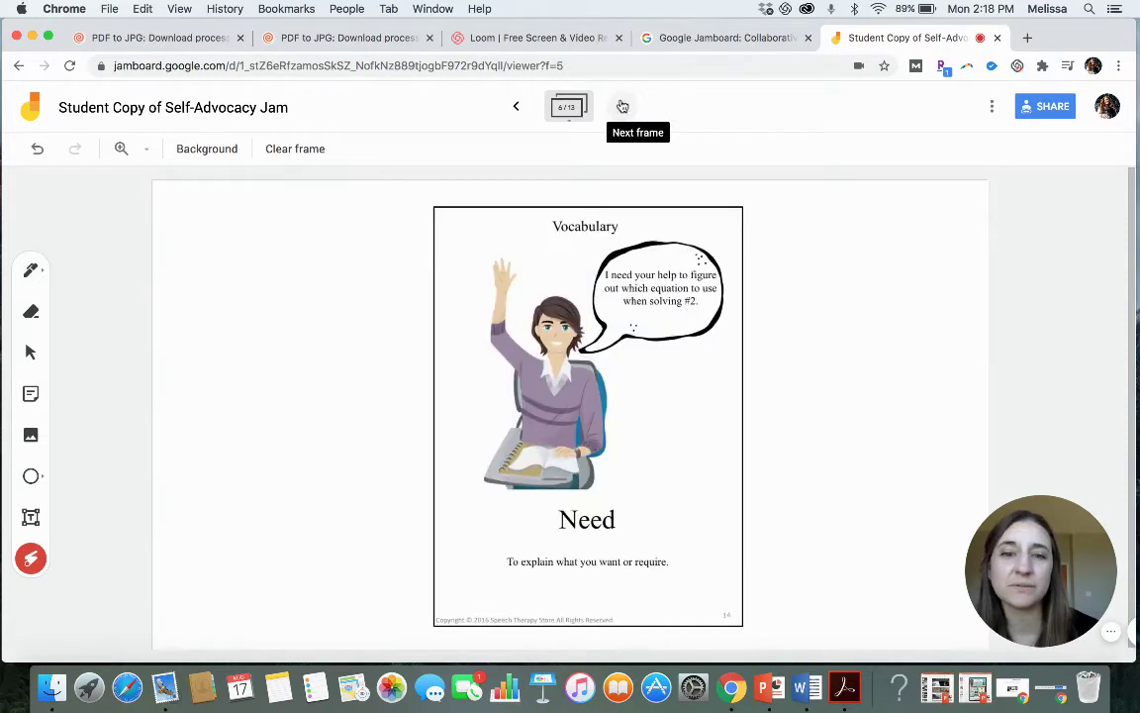
click(622, 105)
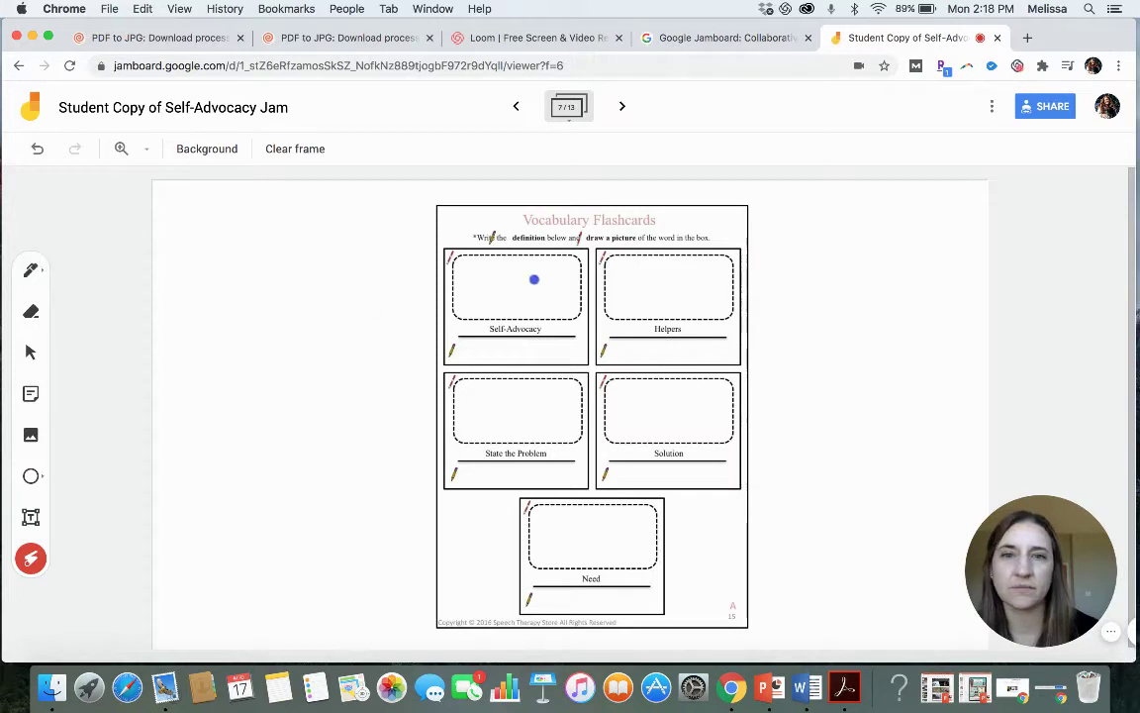
drag(509, 298, 515, 289)
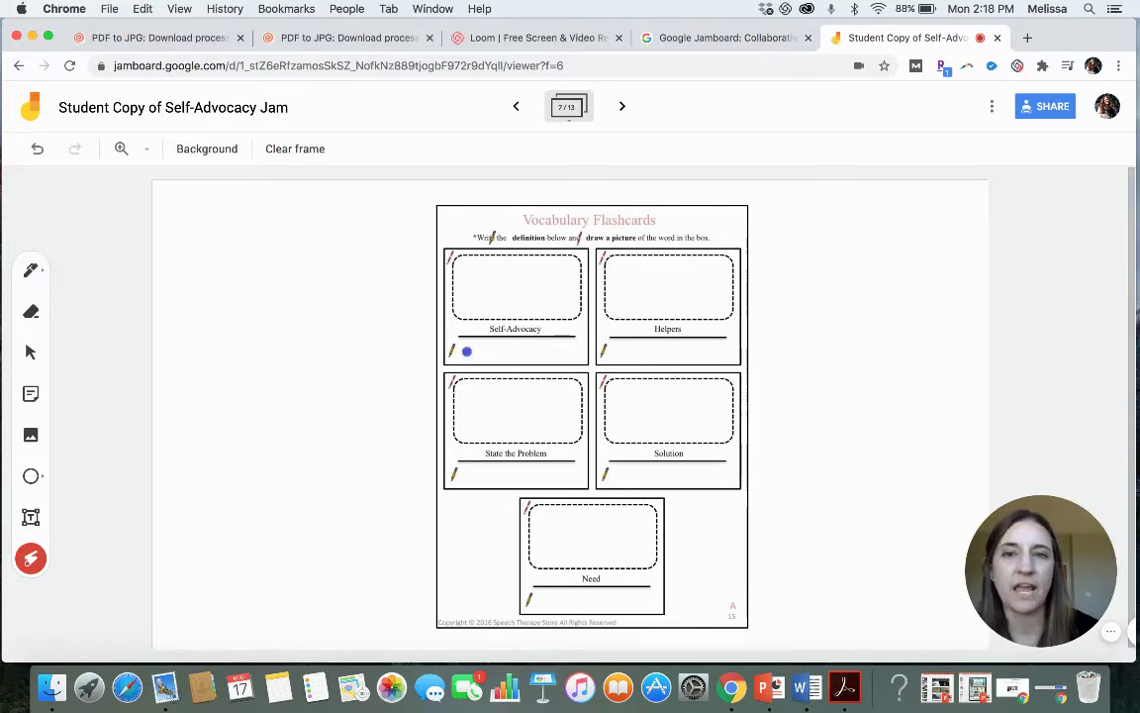
Step: Type 'To get the help I need.' under the Self-Advocacy flashcard
drag(465, 354, 563, 351)
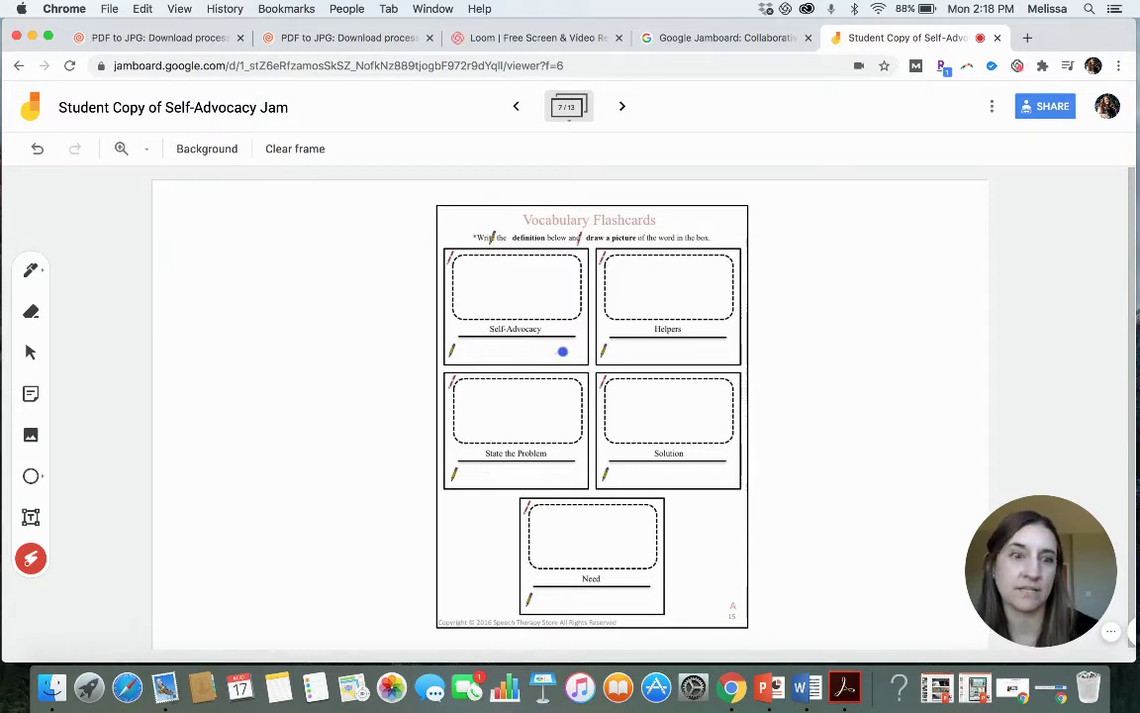
click(29, 353)
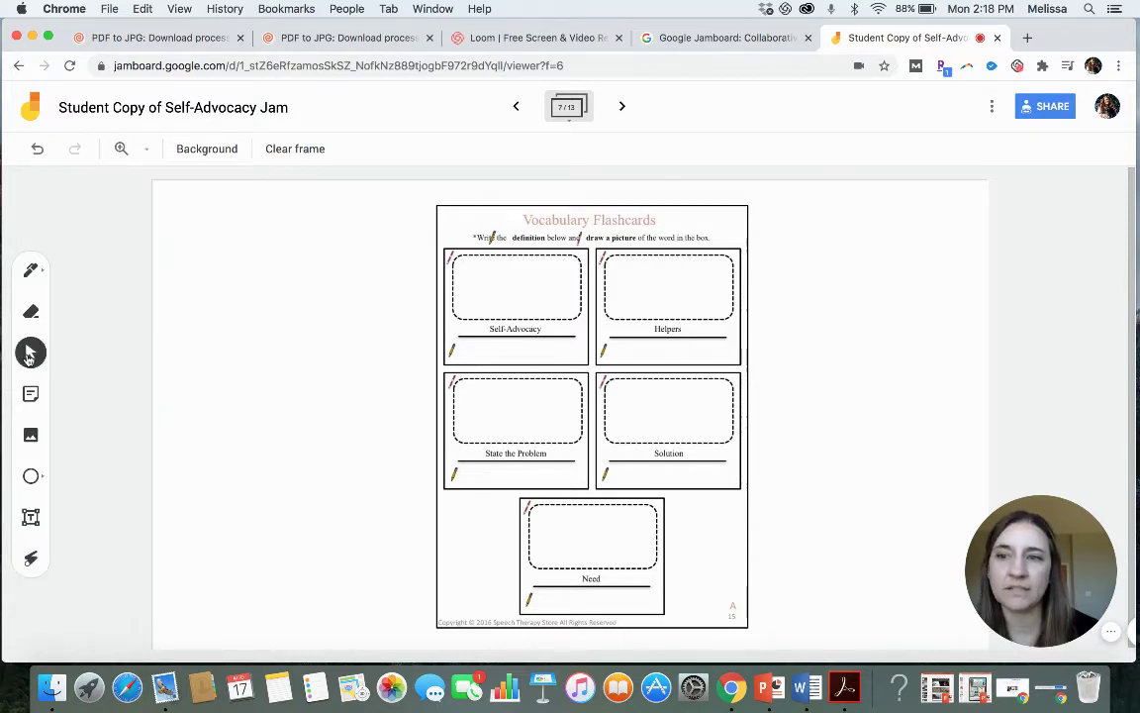
click(486, 348)
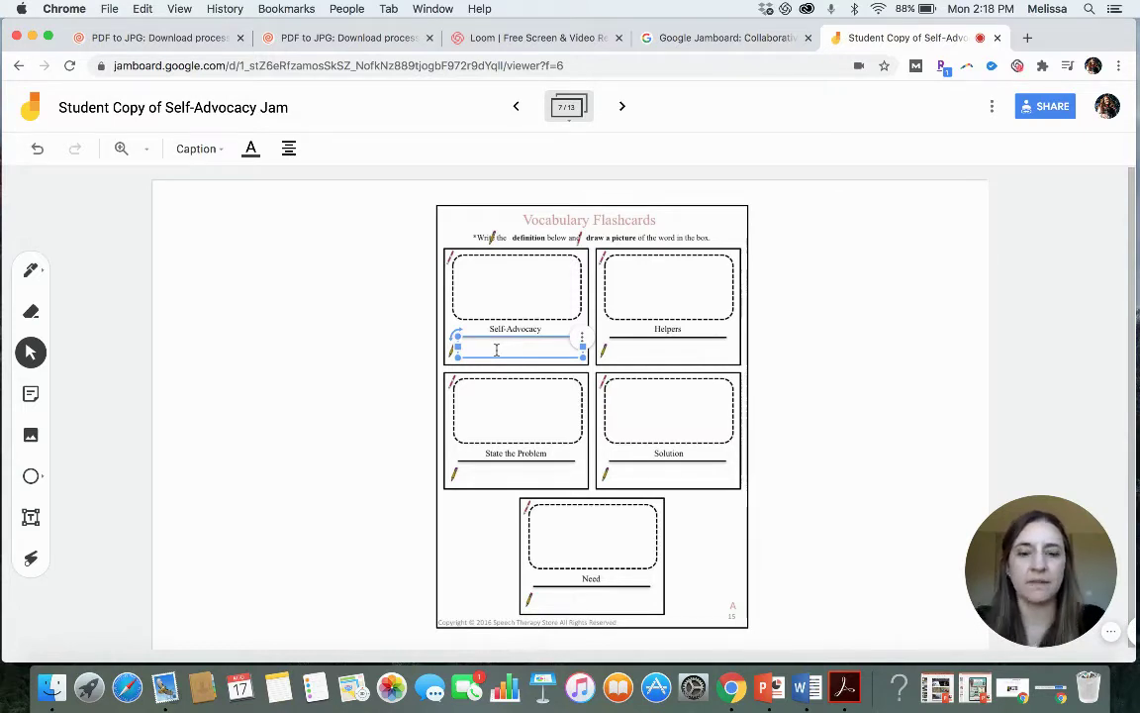
text(To get the he)
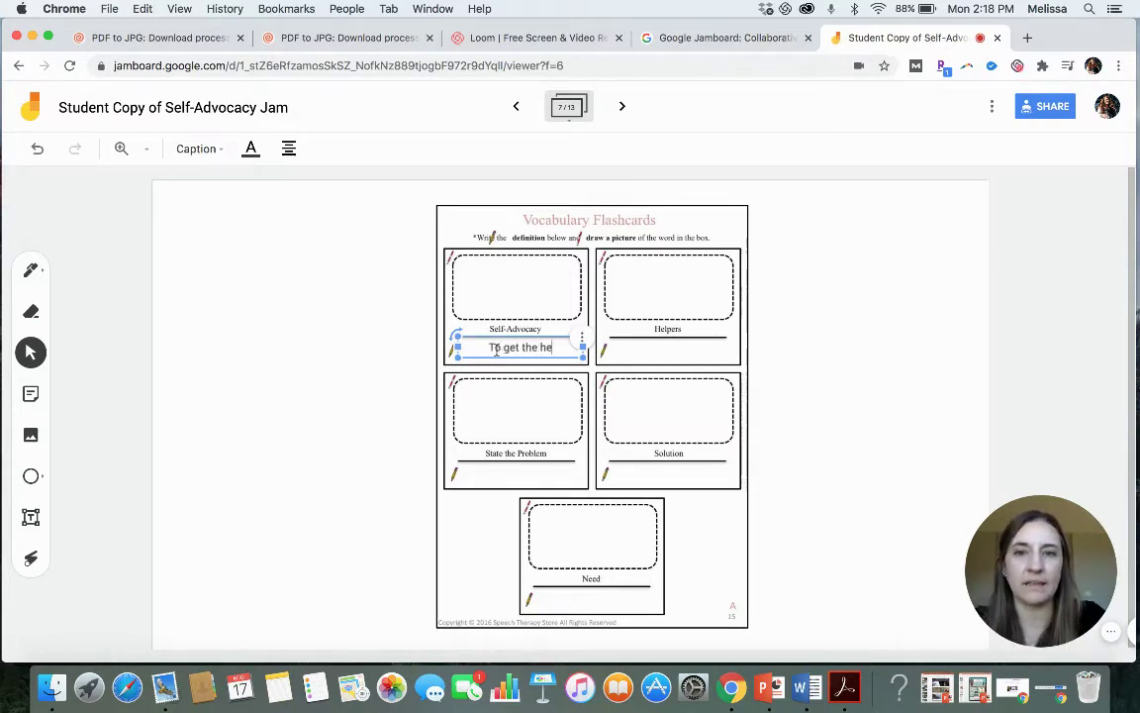
text(lp I need.)
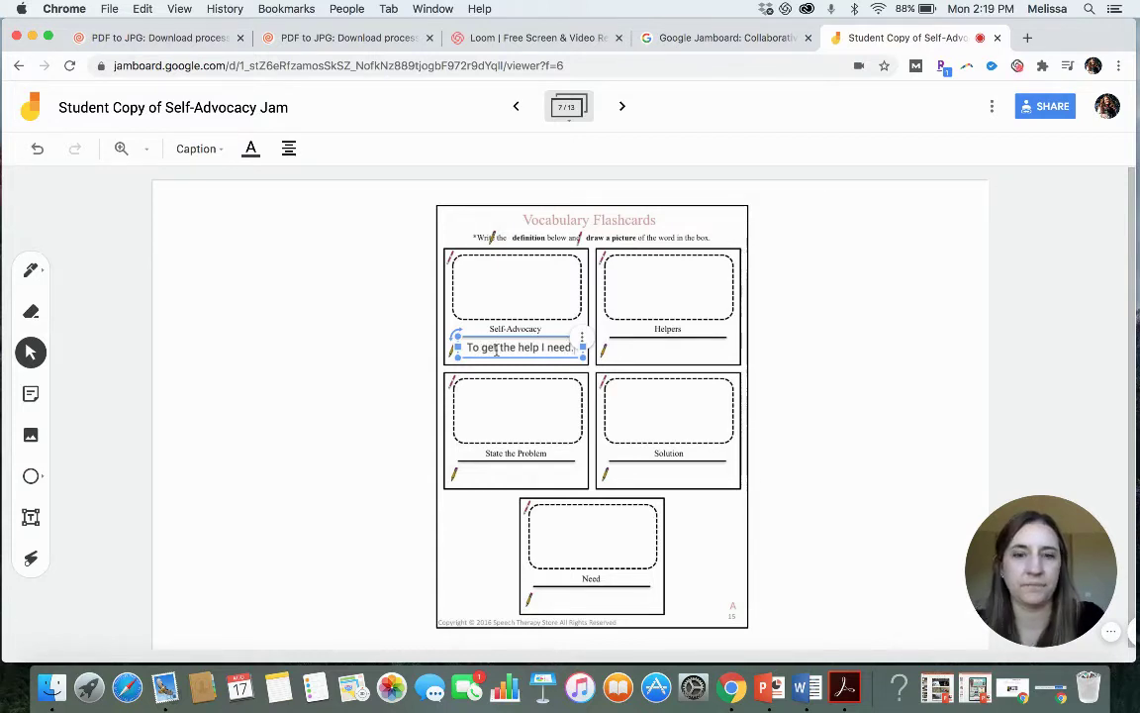
click(365, 366)
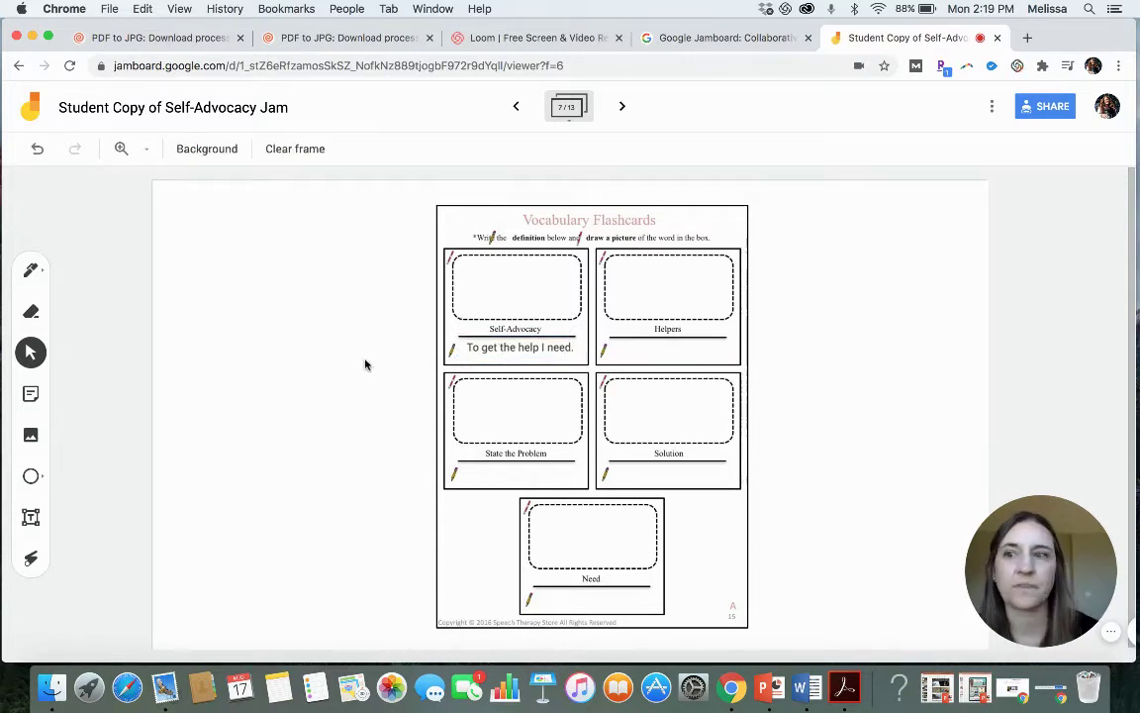
Step: Type 'The people who can help me' under Helpers, then check the State the Problem and Need boxes
click(662, 351)
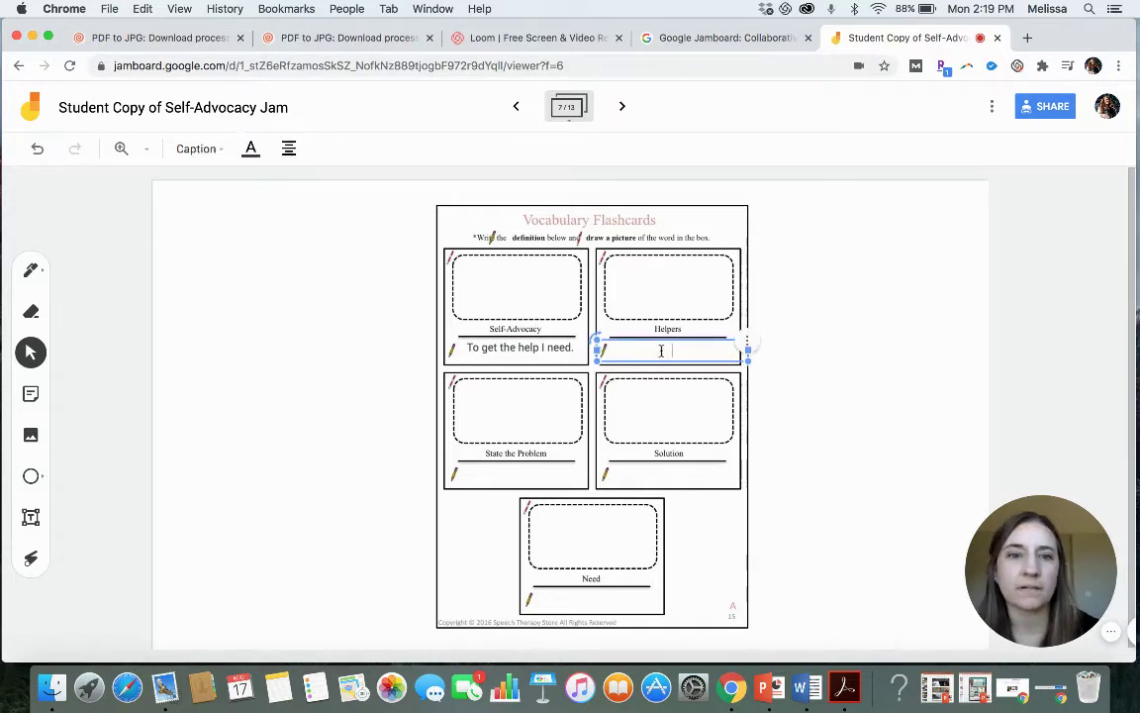
text(The peopl)
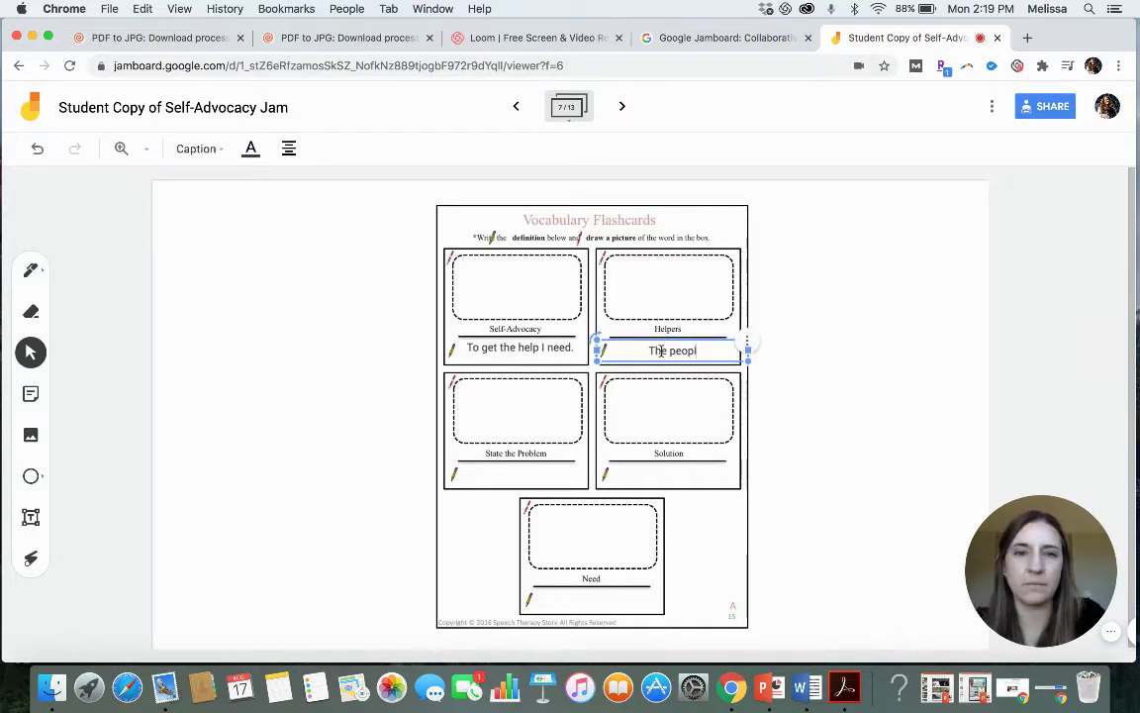
text(e who ca)
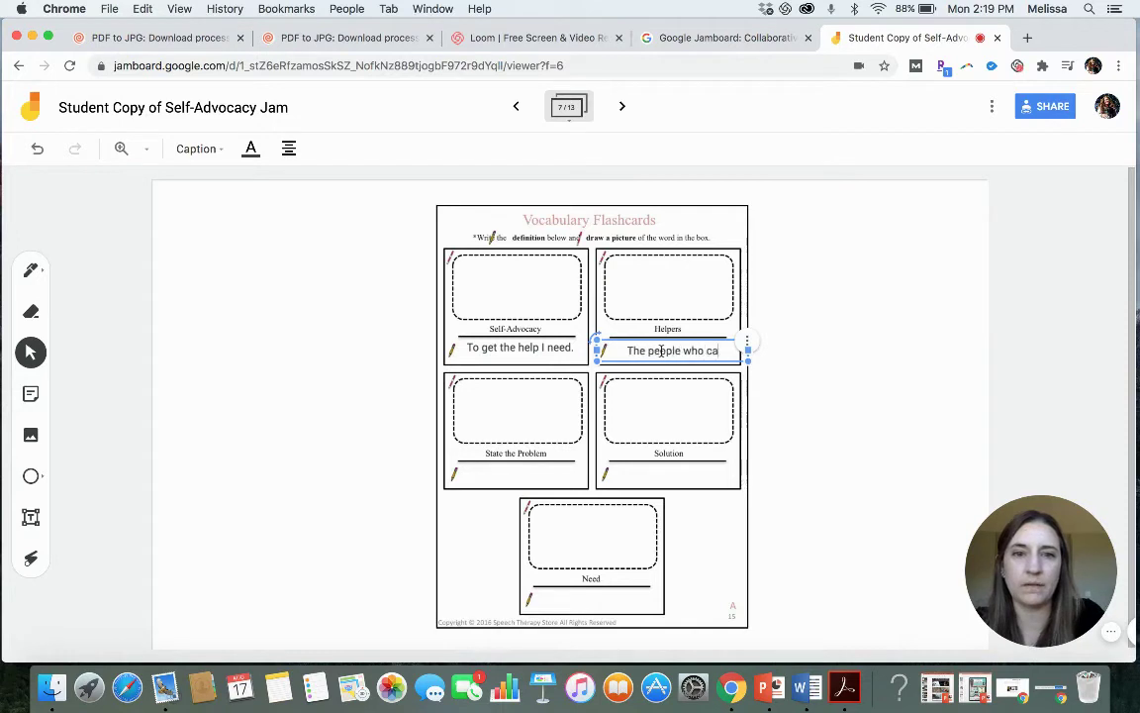
text(n help me)
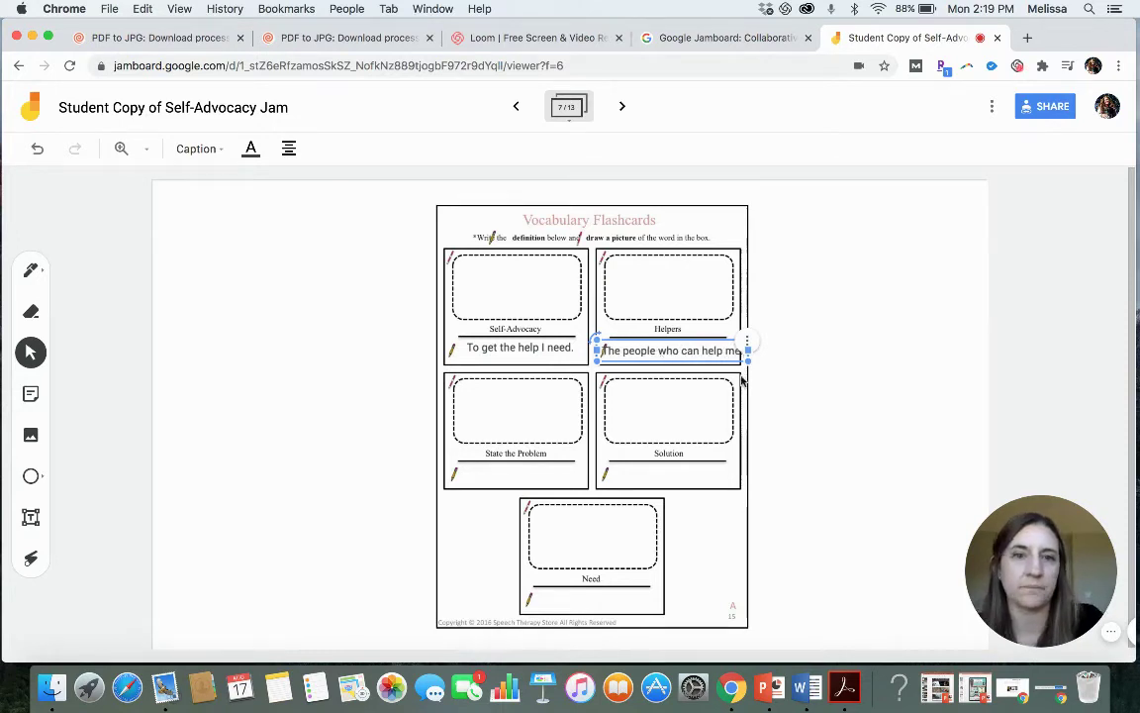
click(839, 431)
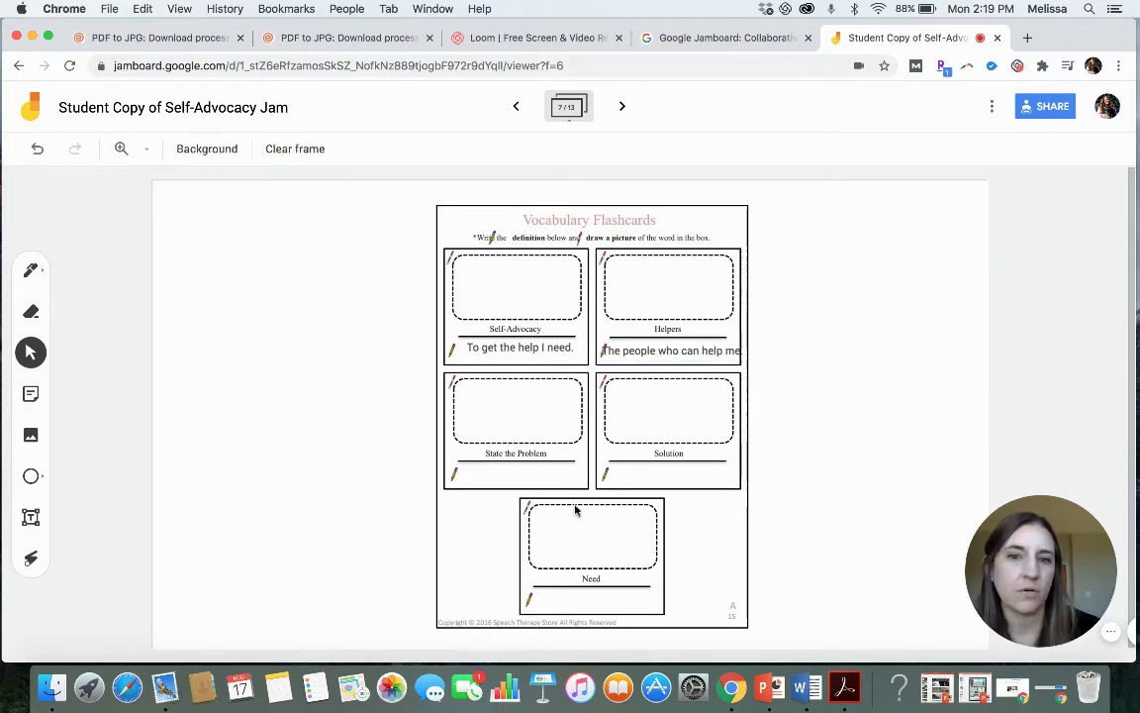
click(511, 471)
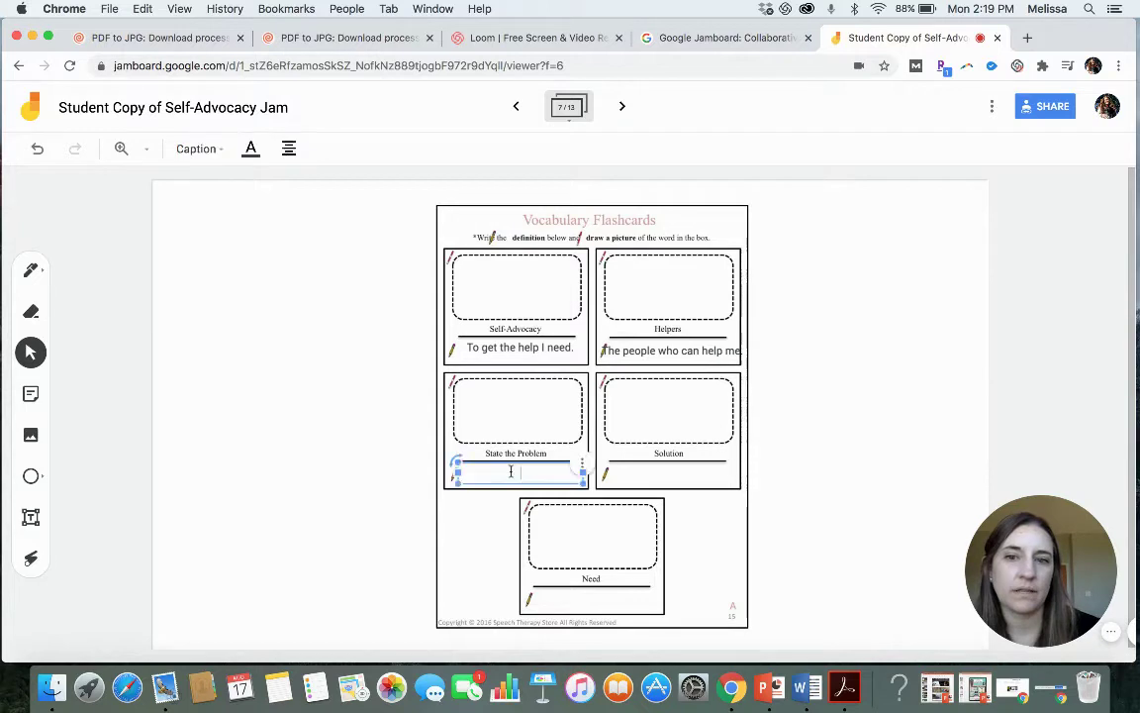
click(571, 601)
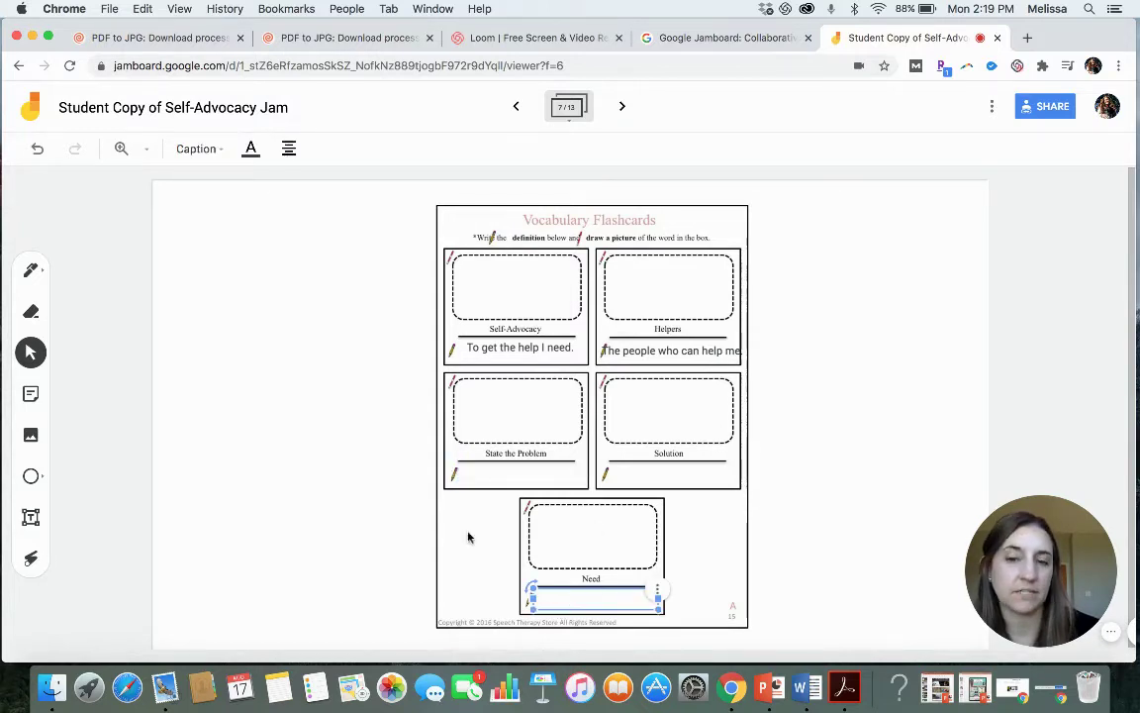
click(373, 462)
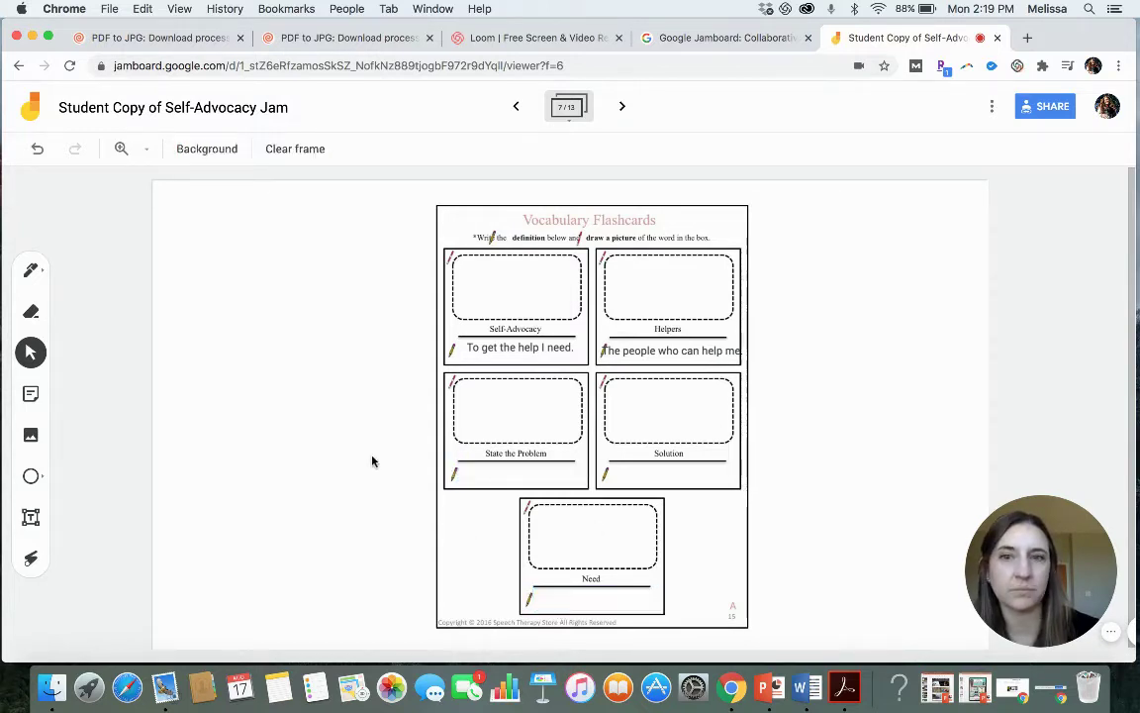
Step: Switch to a teal pen and sketch two stick figures in the Self-Advocacy picture box
click(31, 271)
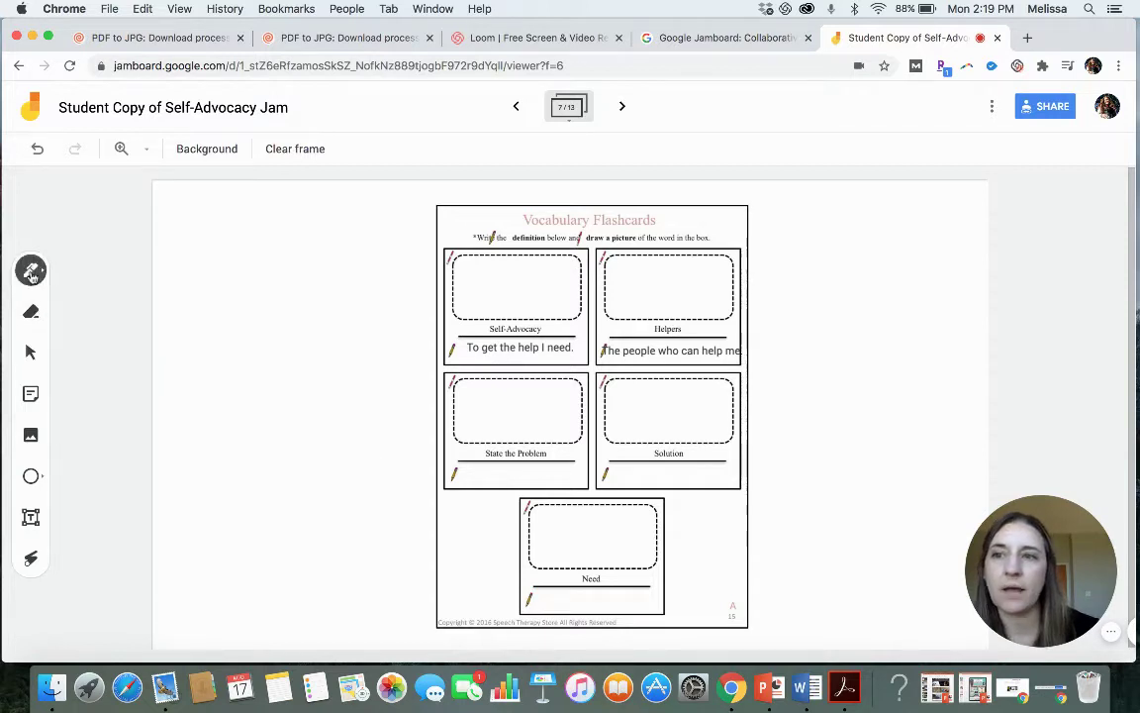
click(31, 271)
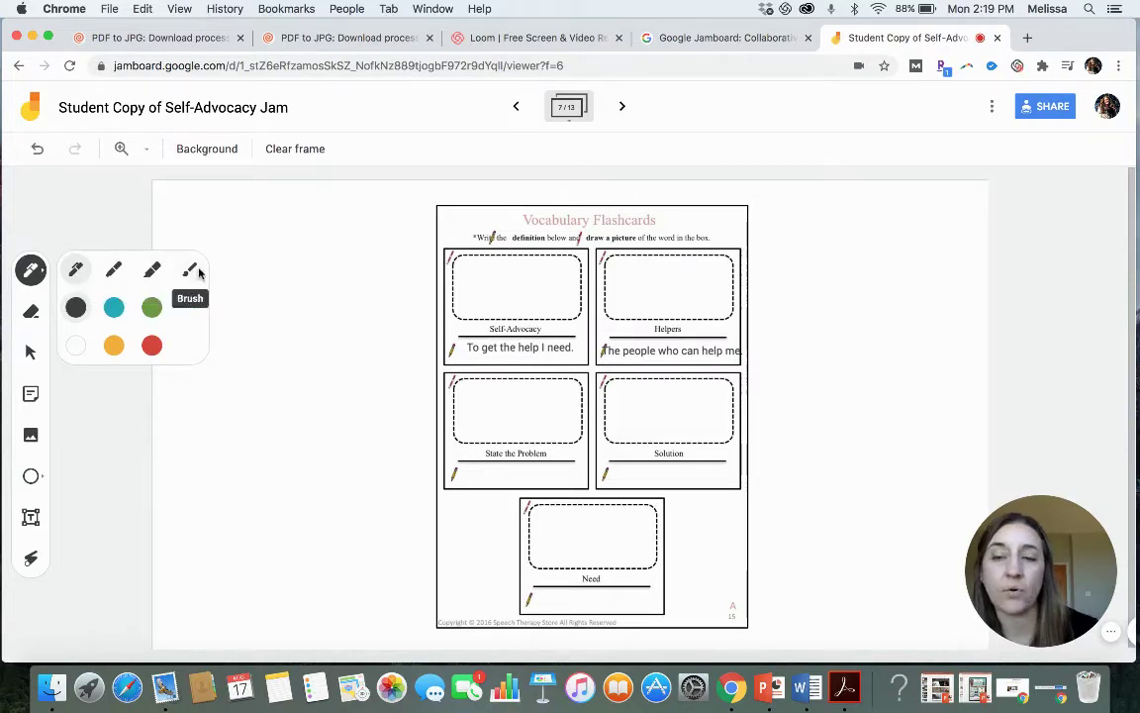
click(114, 306)
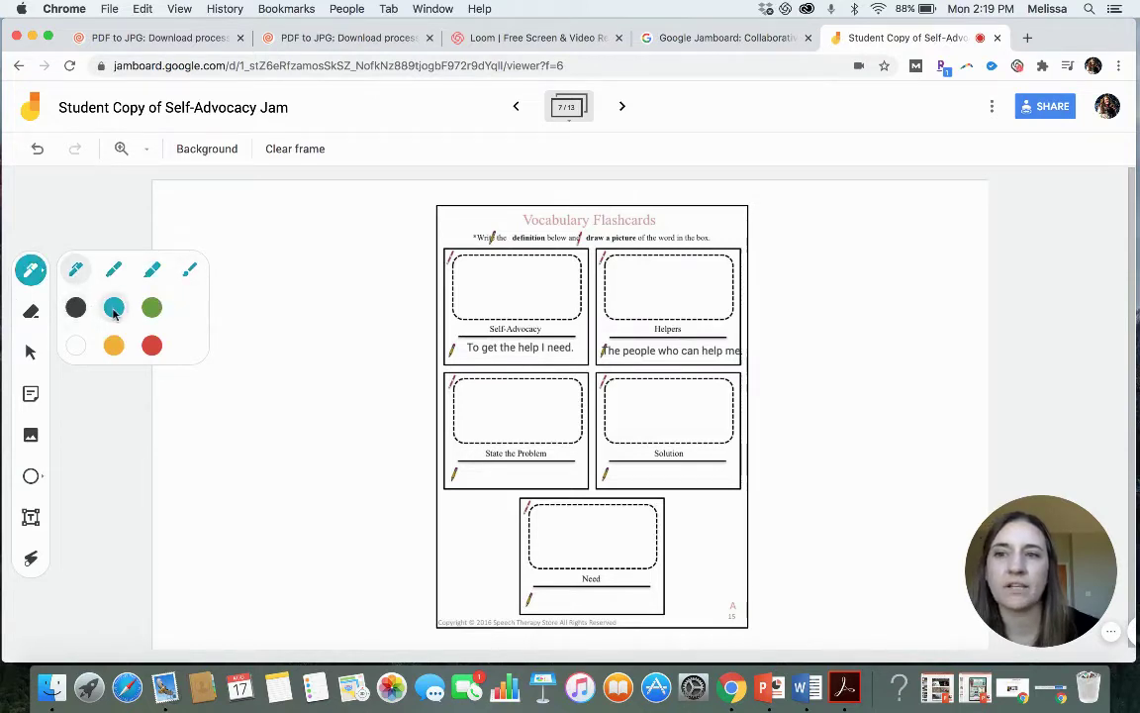
click(478, 282)
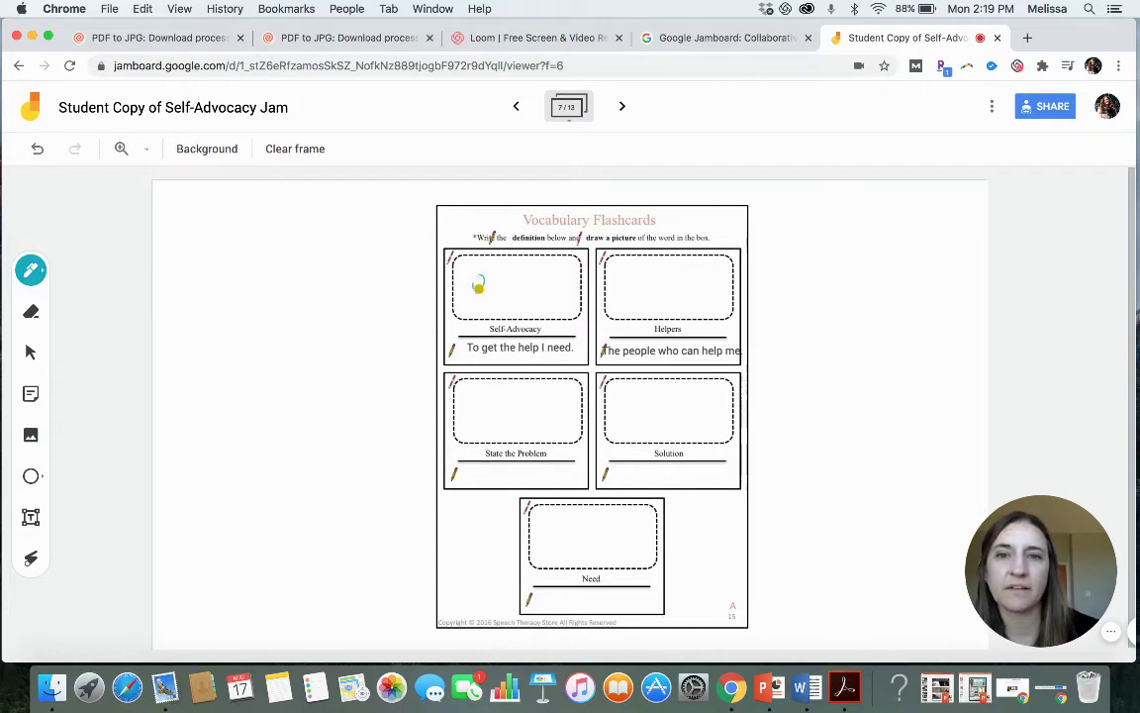
drag(478, 285, 481, 313)
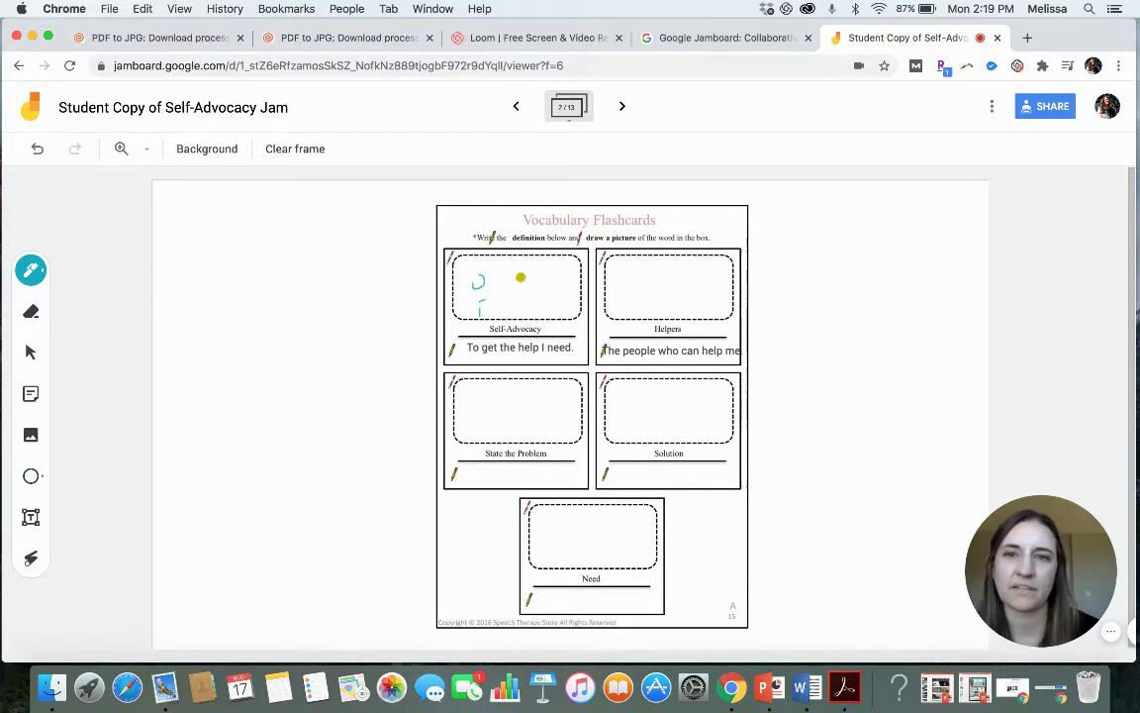
mouse_move(528, 281)
mouse_down()
mouse_move(540, 287)
mouse_move(528, 292)
mouse_move(532, 321)
mouse_up()
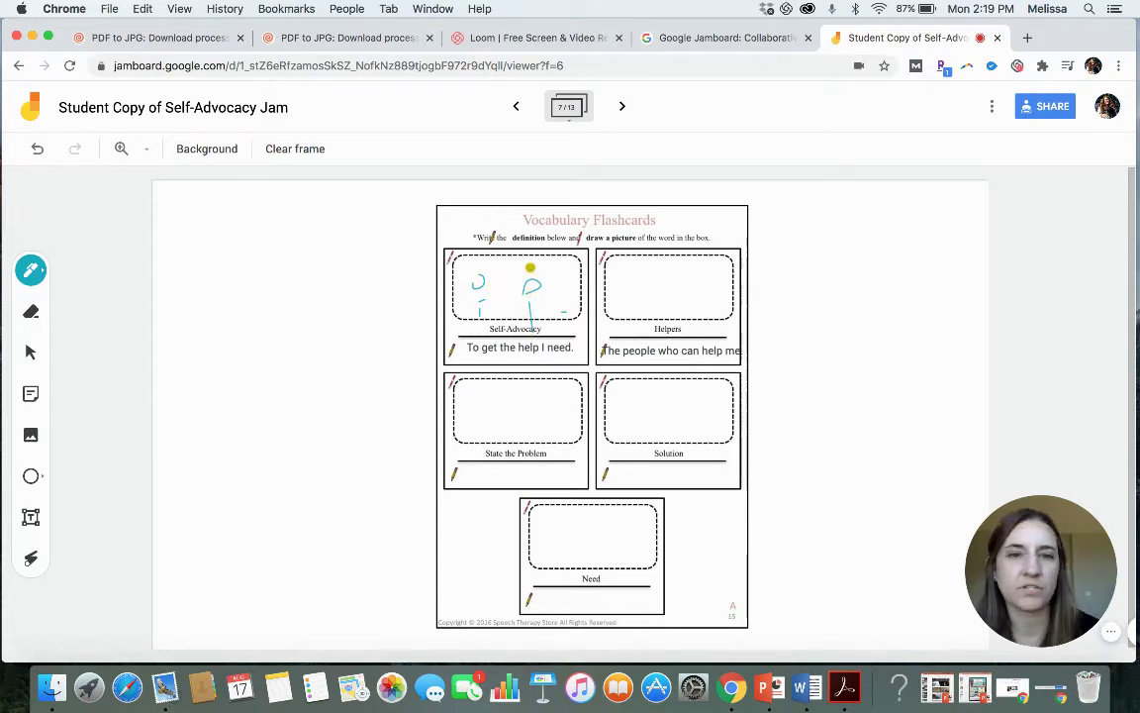
click(621, 107)
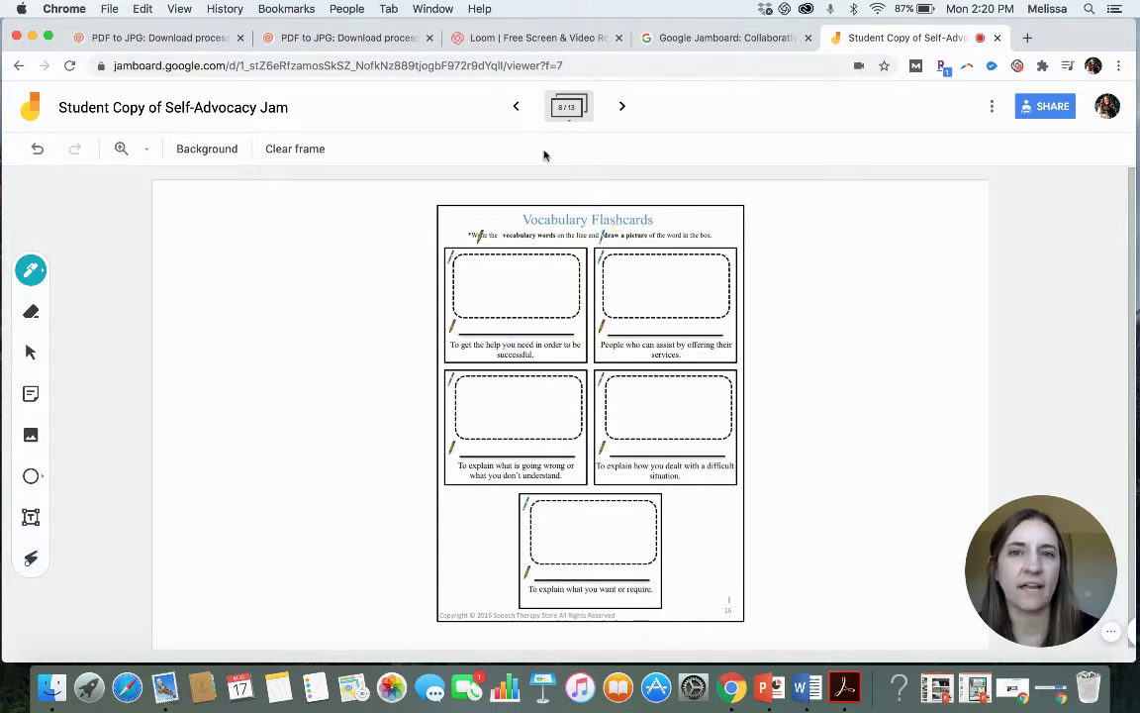
click(517, 107)
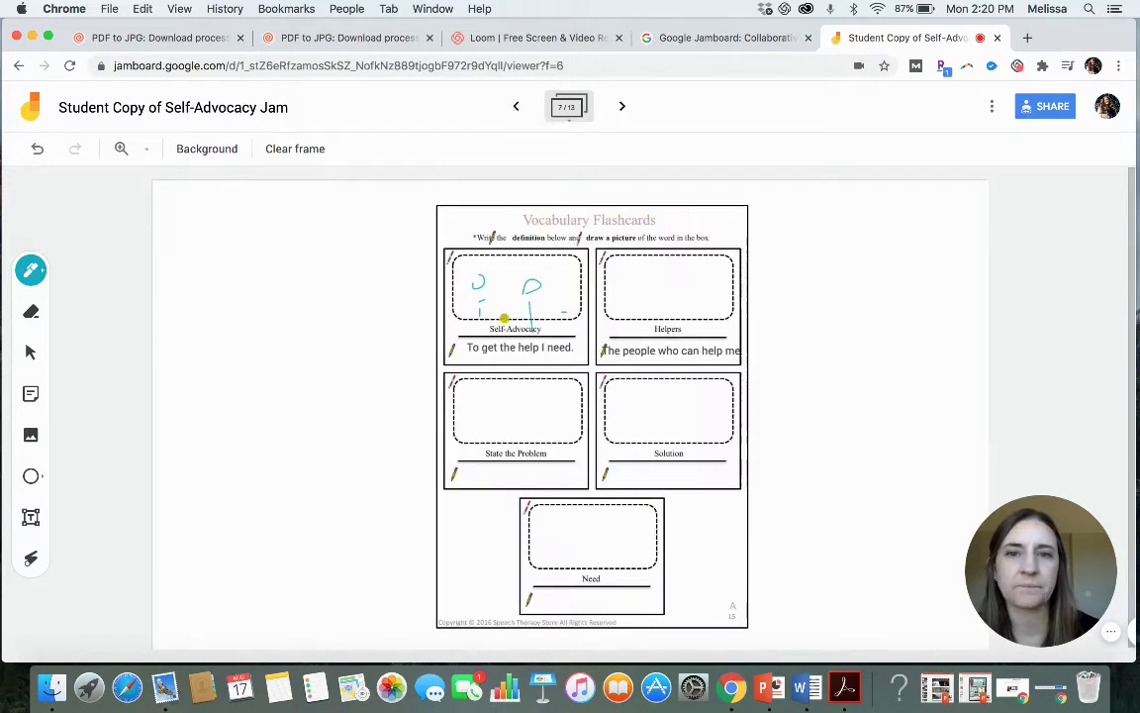
click(620, 106)
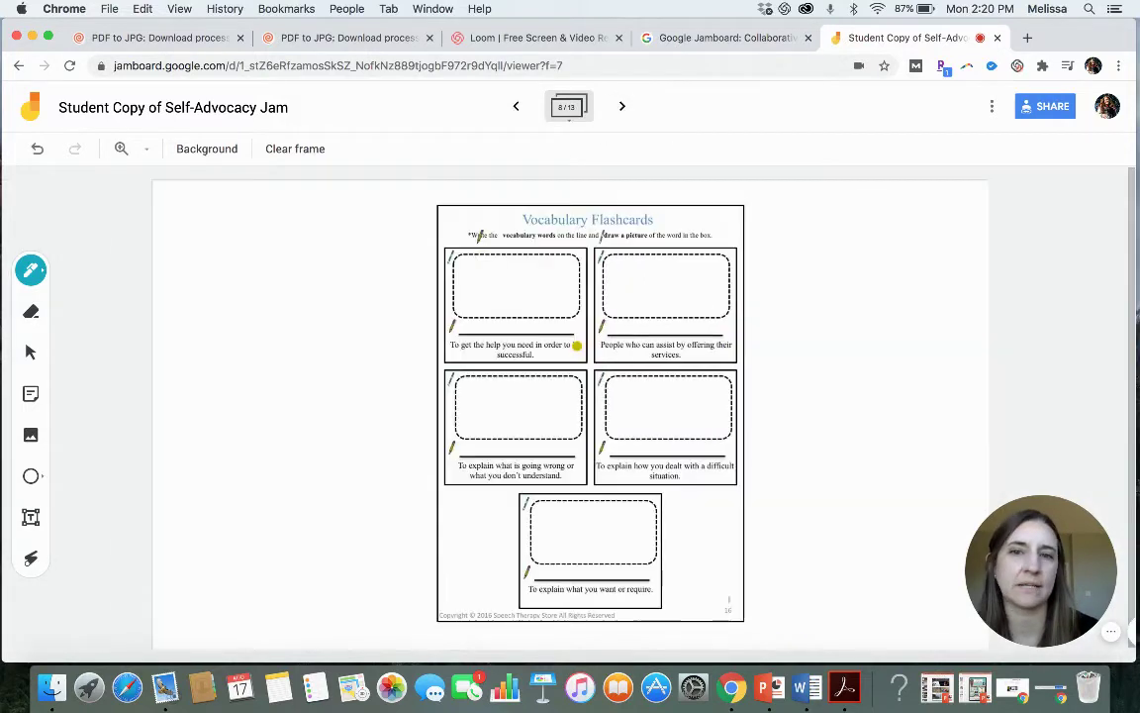
Step: Post a pink sticky note reading 'Write the vocabulary word on the line.' and enlarge it beside the worksheet
click(30, 393)
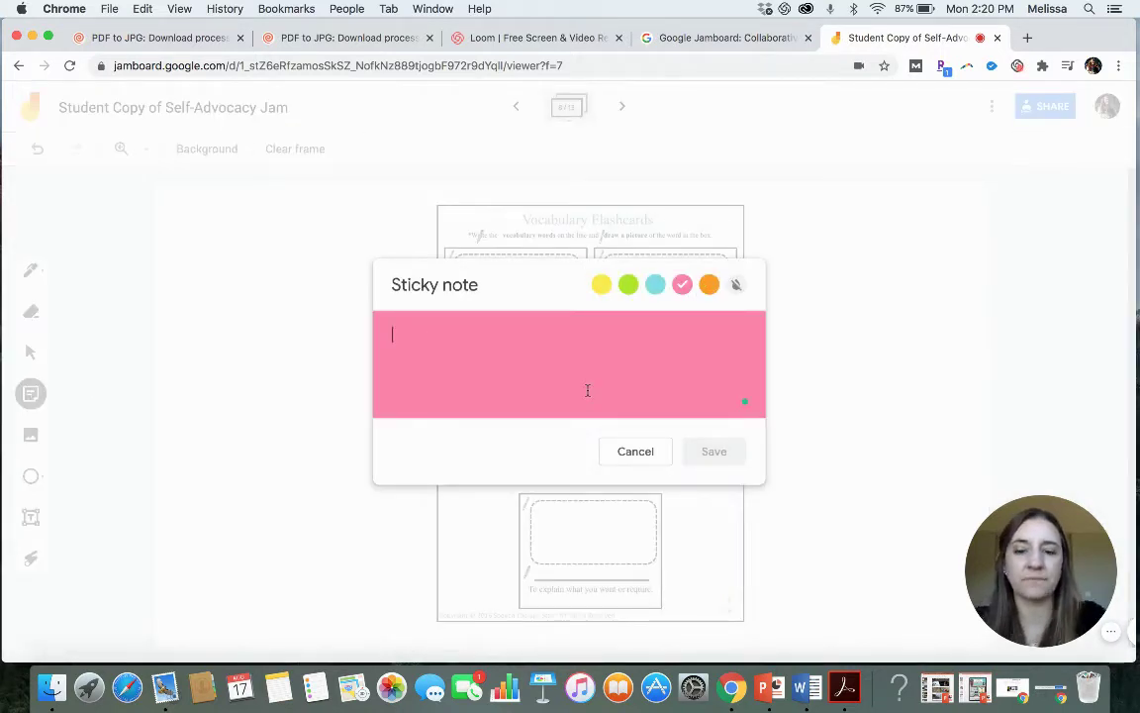
text(WRite)
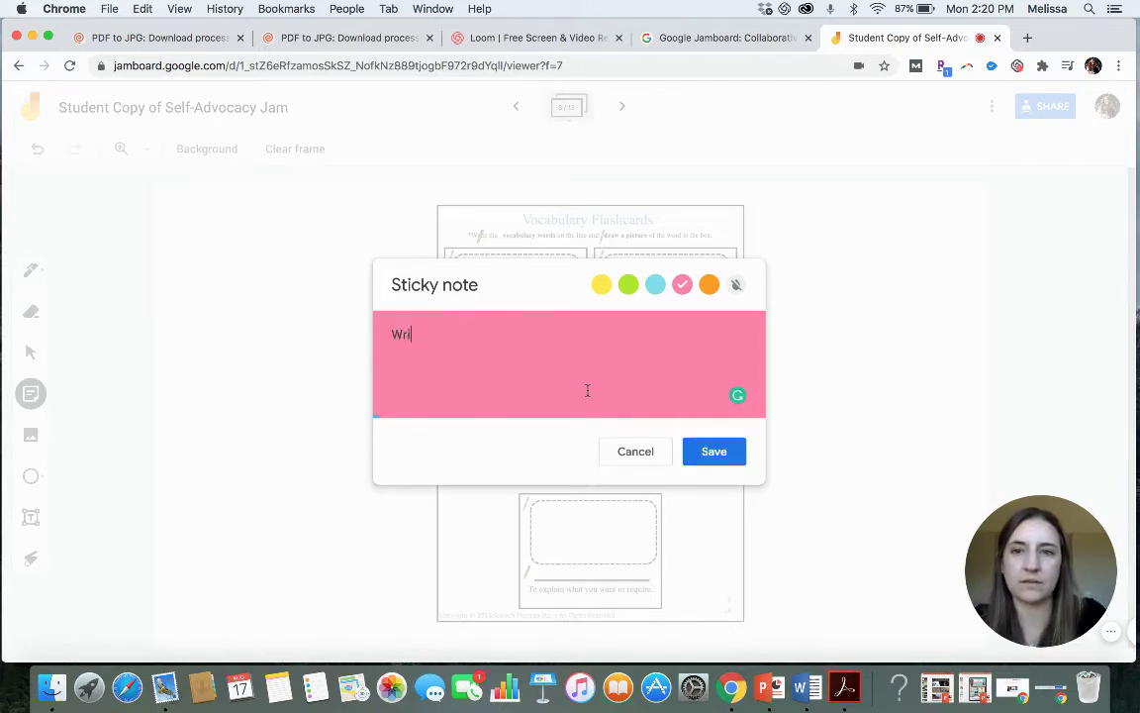
text( the vocabulary word on the line.)
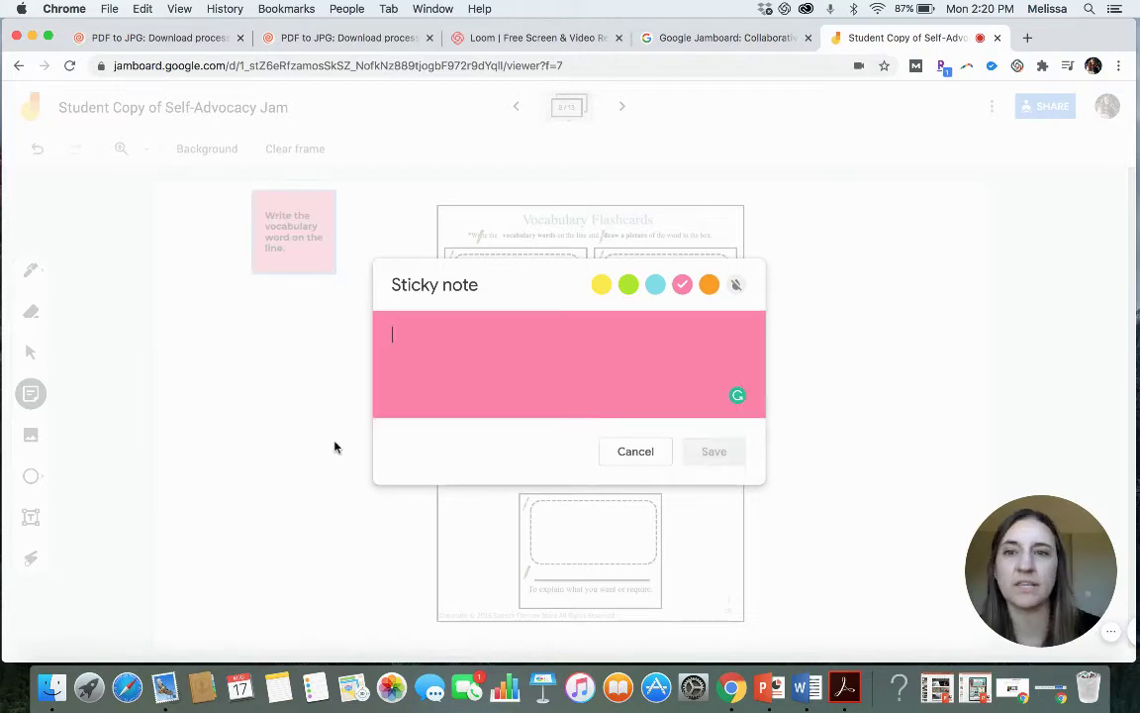
click(277, 231)
drag(330, 276, 376, 321)
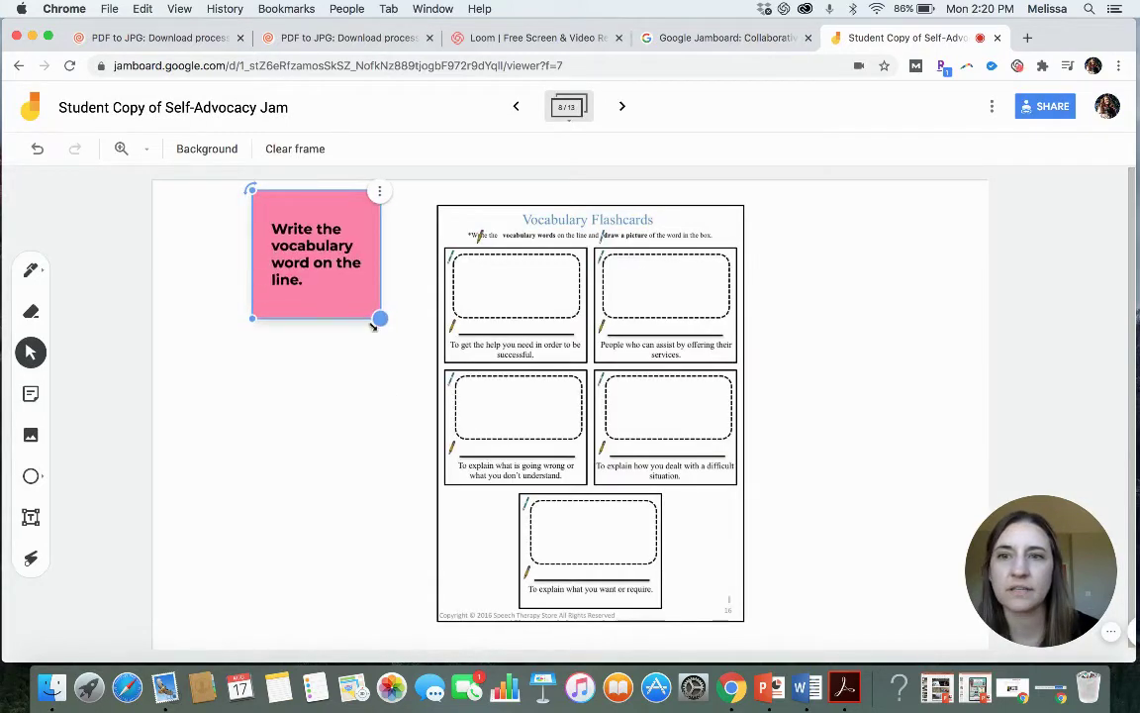
Step: Place a text box on the first flashcard's answer line and widen it along the line
click(357, 485)
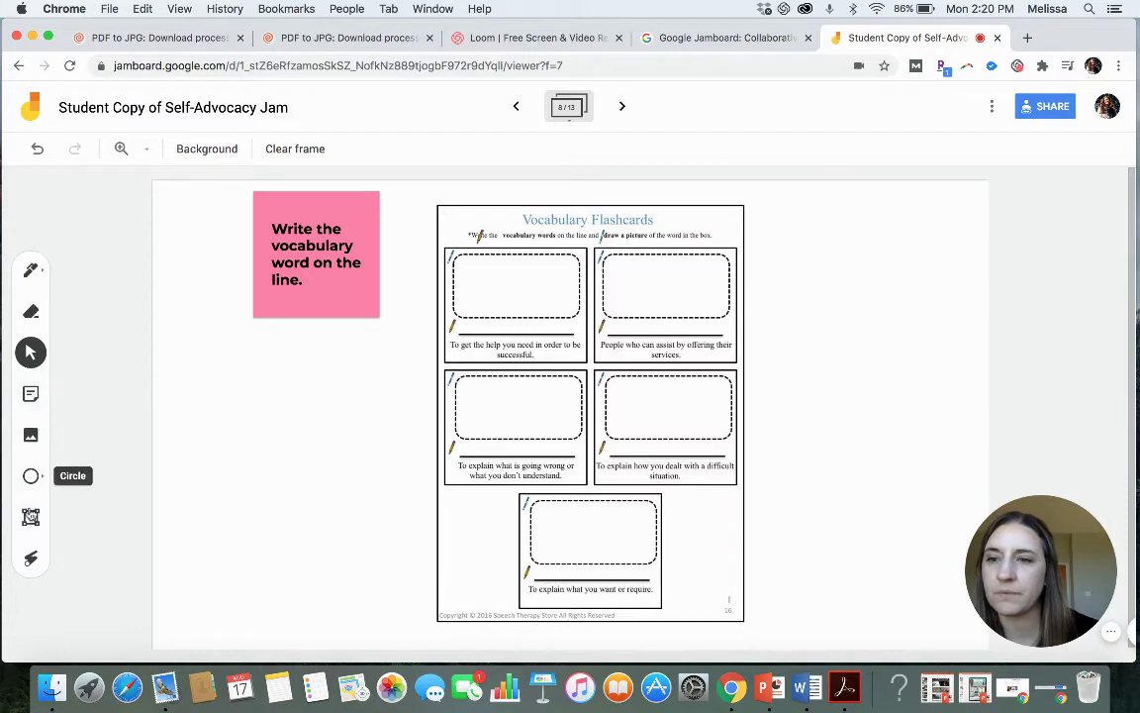
click(31, 516)
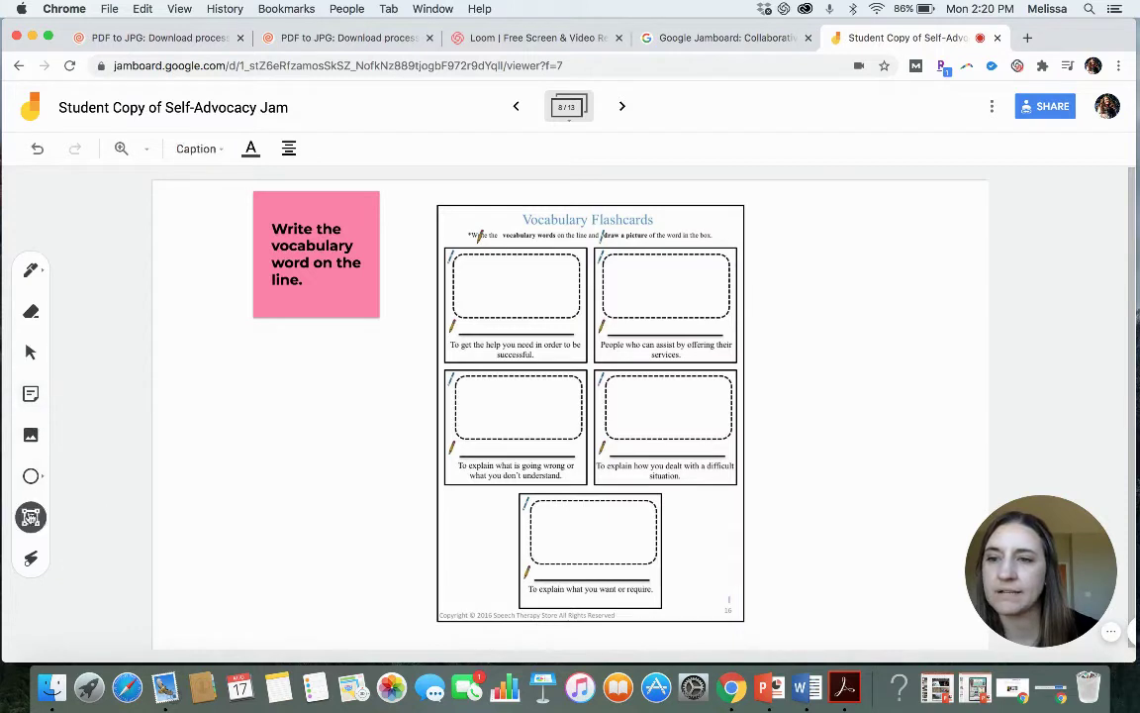
click(473, 319)
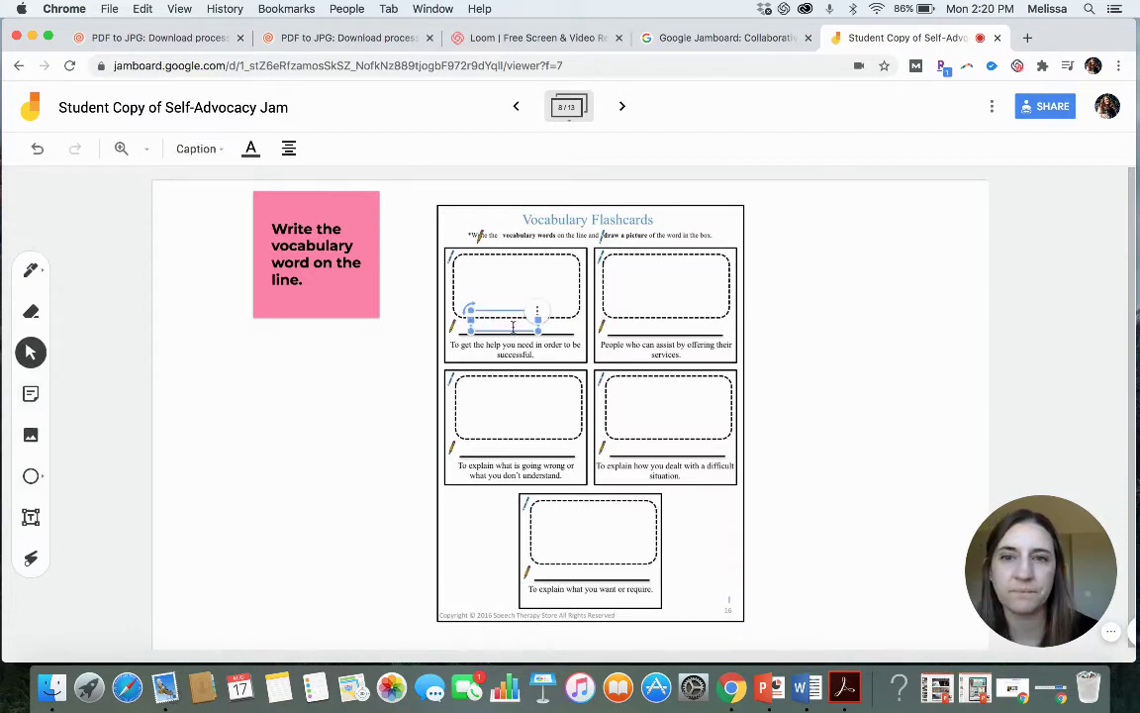
mouse_move(539, 319)
mouse_down()
mouse_move(583, 322)
mouse_move(542, 316)
mouse_up()
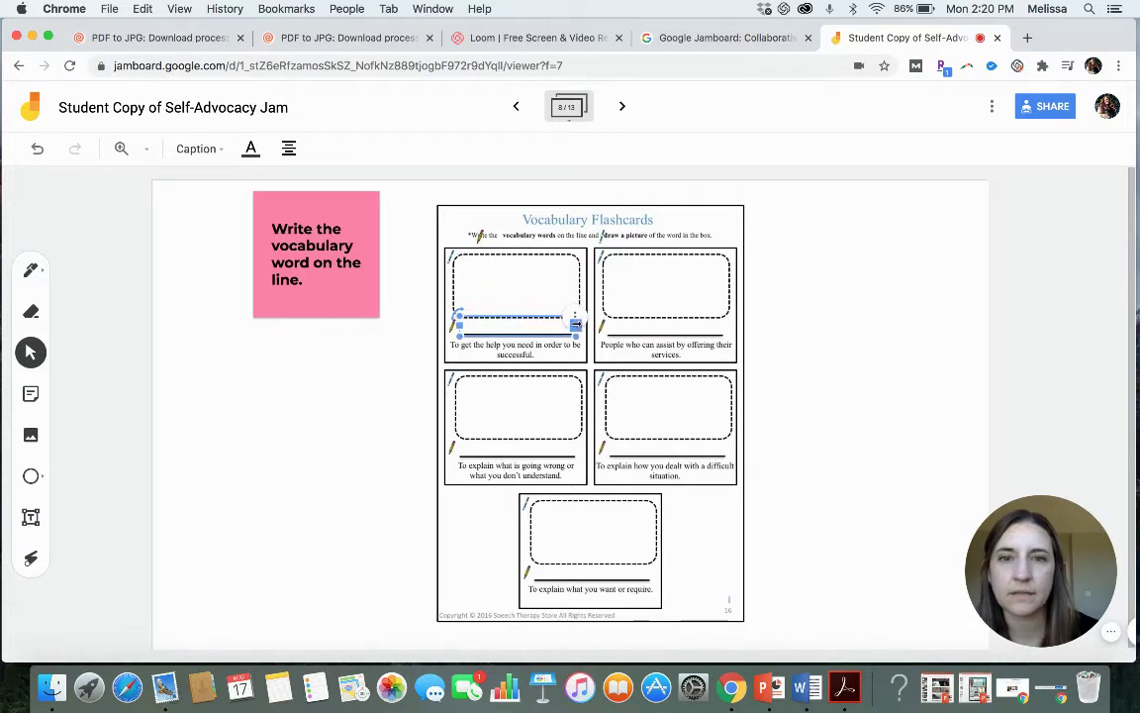
click(502, 347)
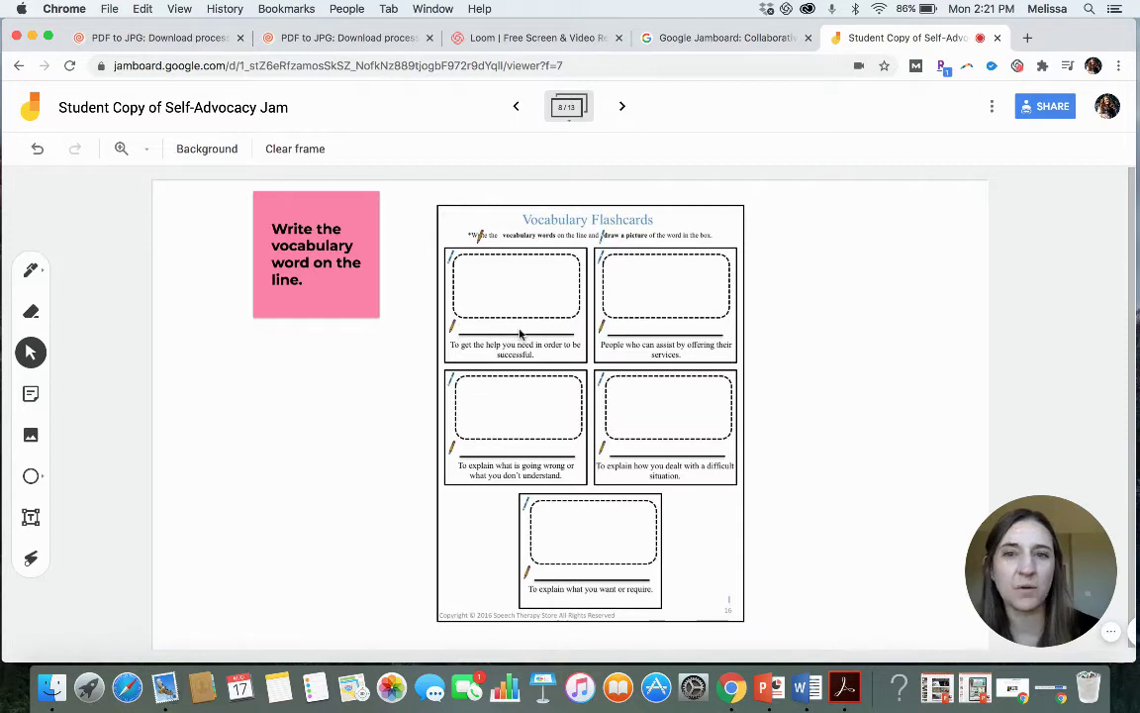
Step: Test the box by typing 'Self-Advocacy', then delete the text to leave it empty
click(518, 326)
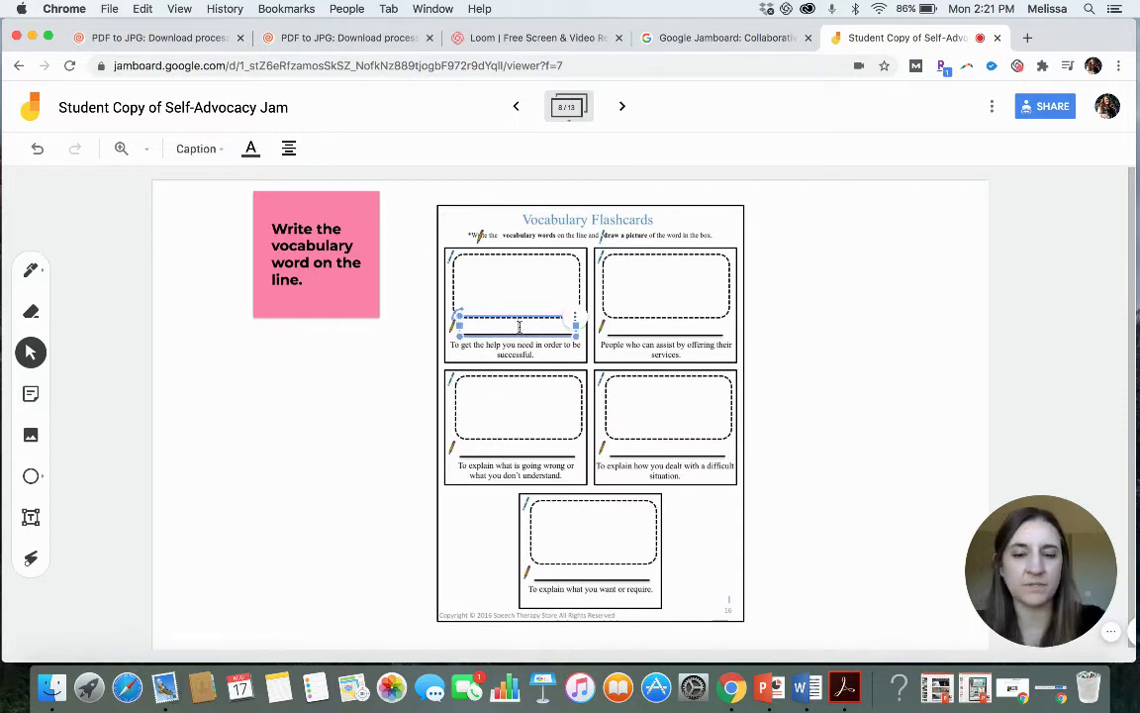
text(Self-Advocacy)
click(365, 408)
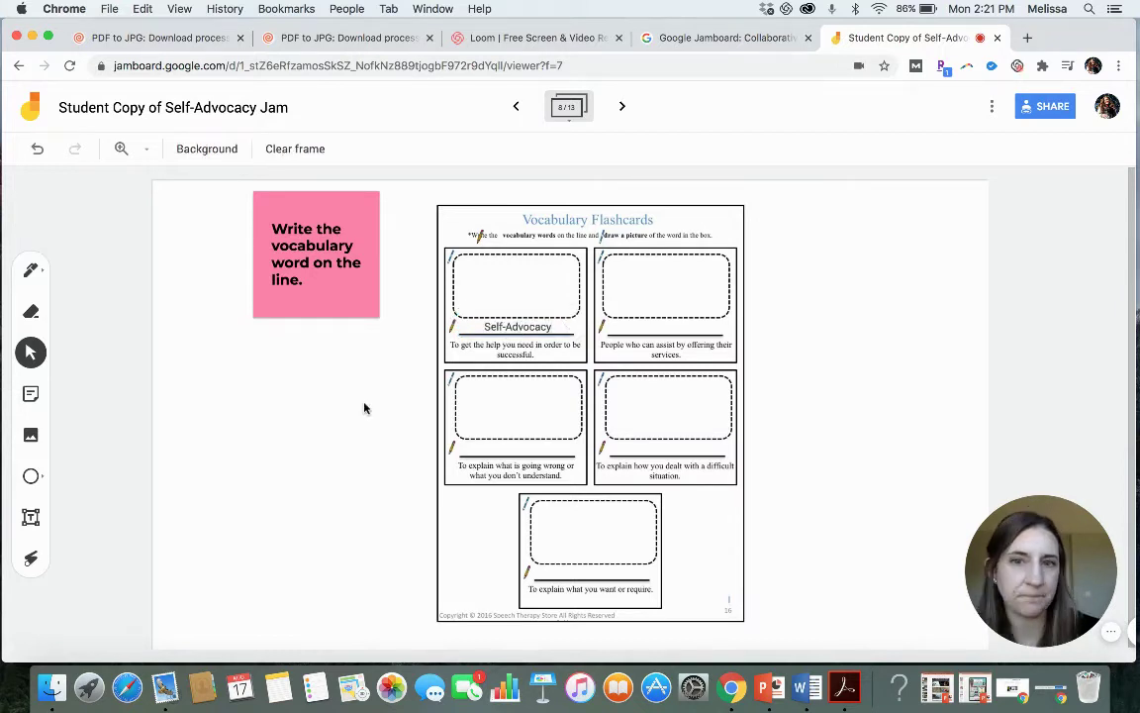
click(658, 329)
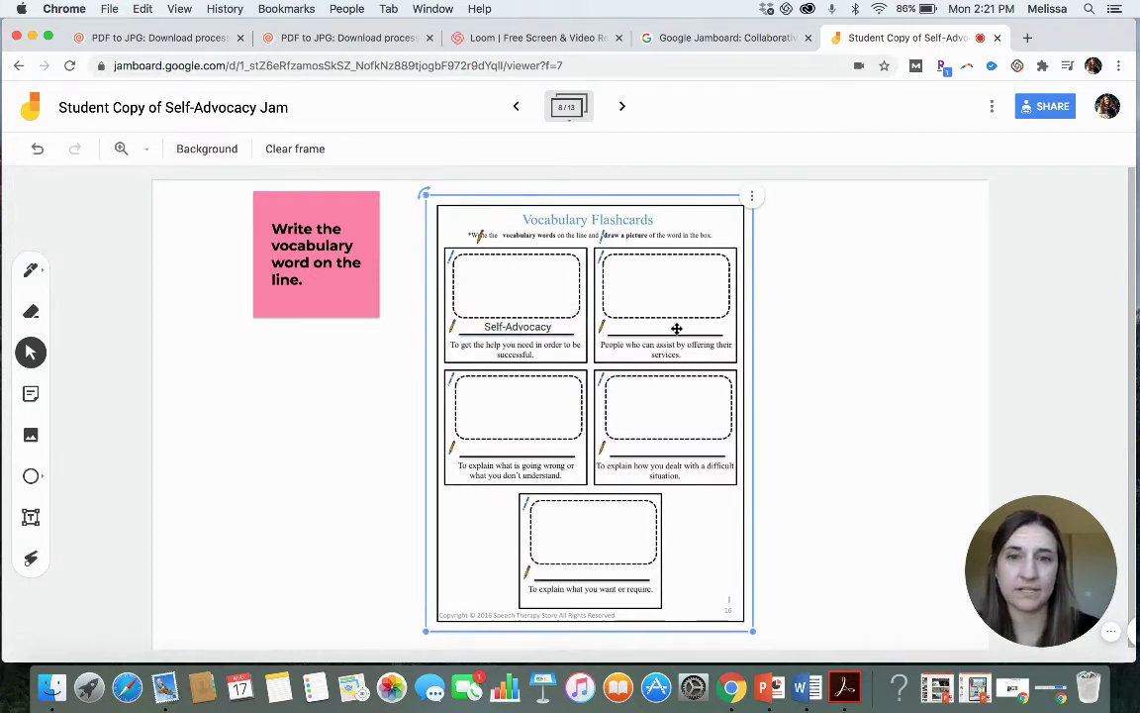
click(495, 326)
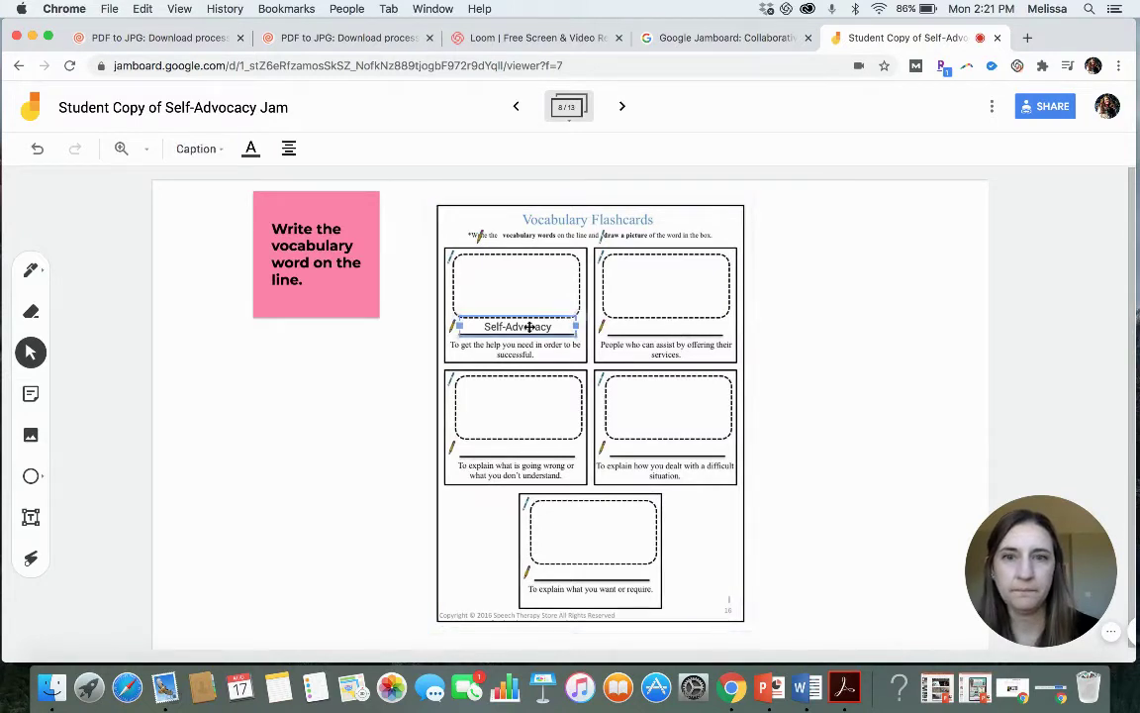
drag(556, 327, 479, 326)
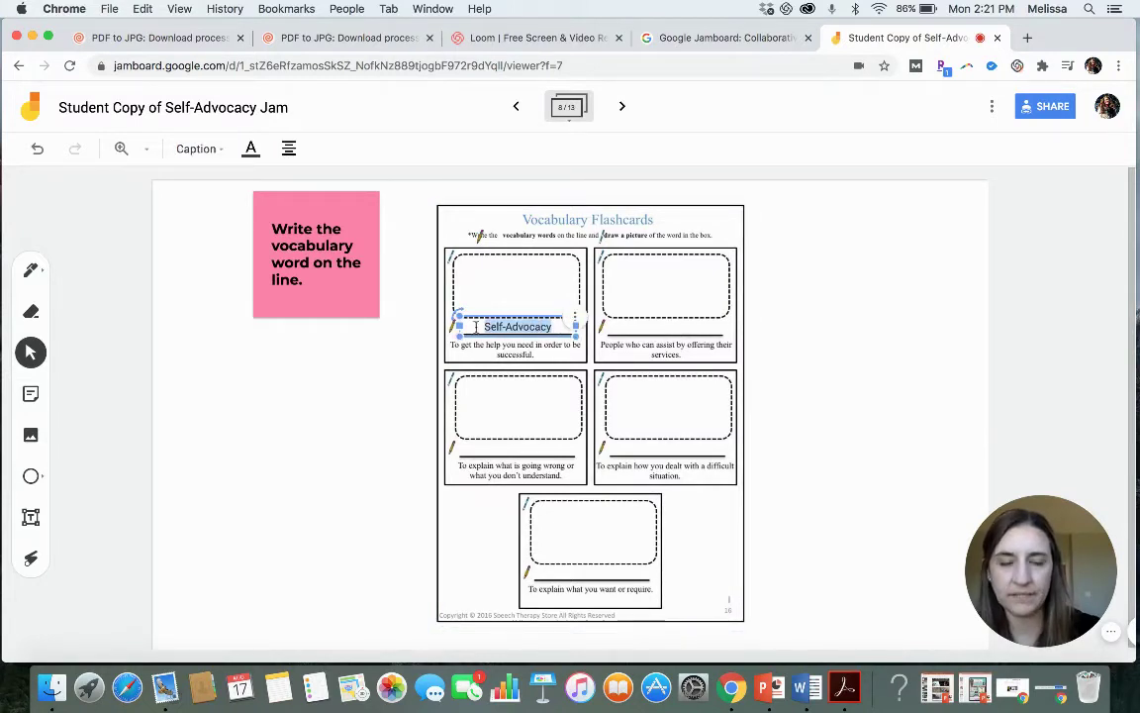
key(BackSpace)
click(407, 362)
click(507, 325)
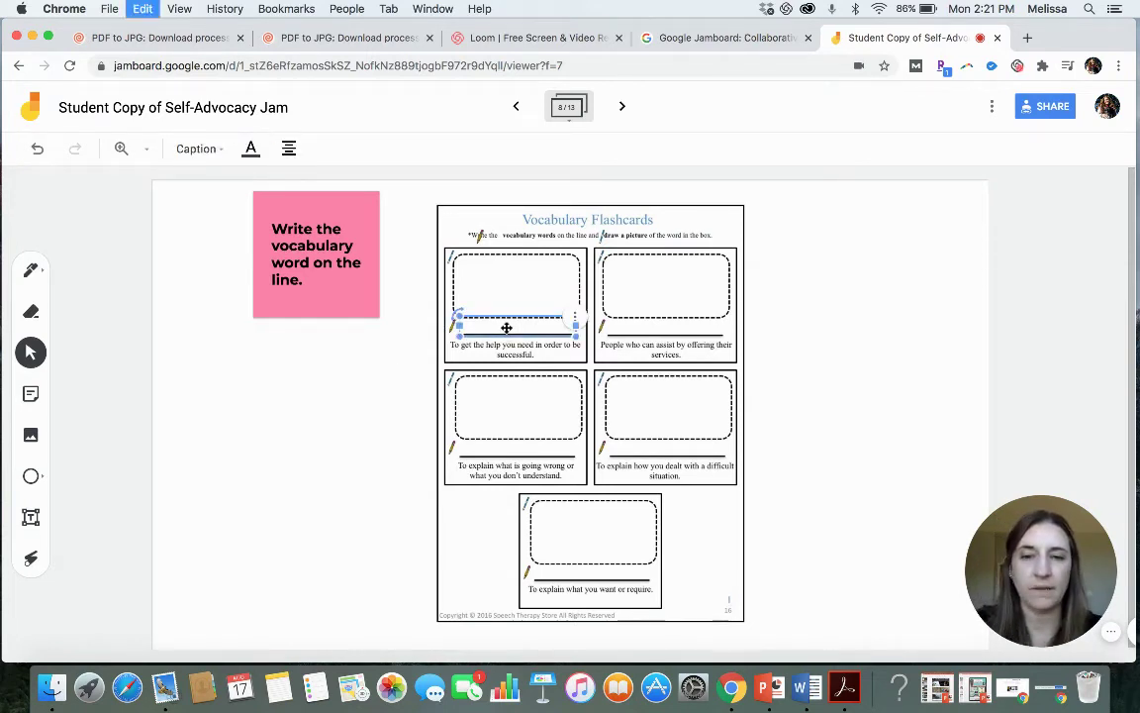
Step: Try the empty text box on each card's line, ending on the bottom card's answer line
key(Right)
key(Down)
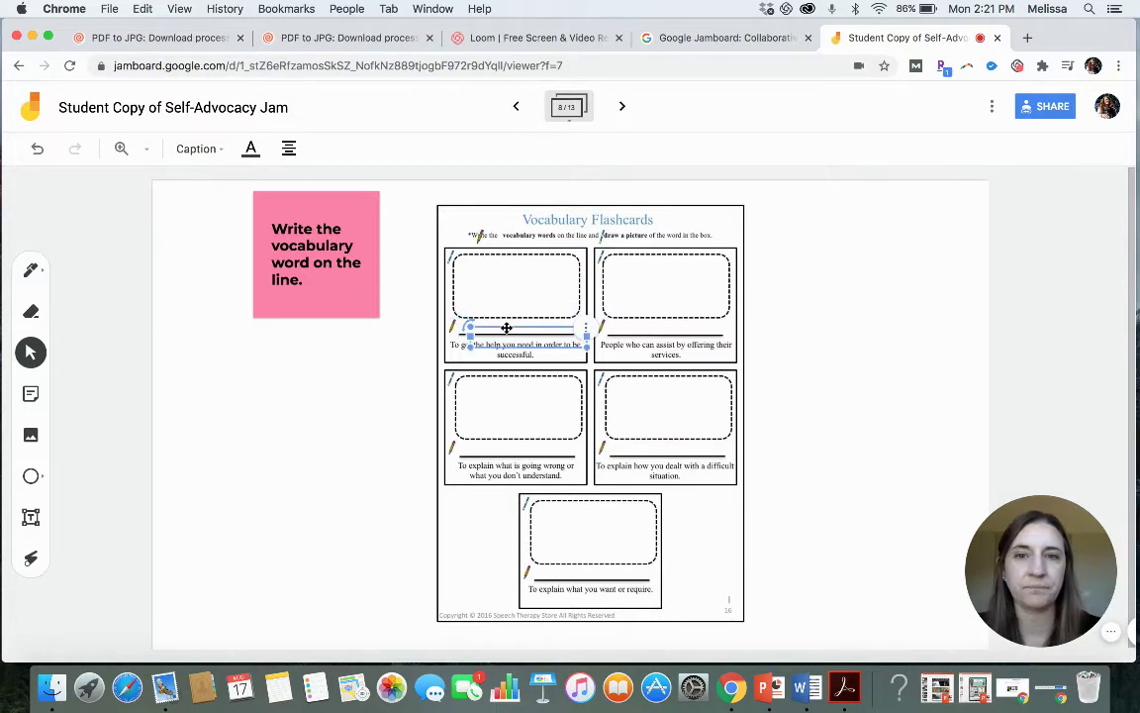
drag(506, 328, 644, 317)
key(super+z)
drag(564, 347, 542, 450)
key(super+z)
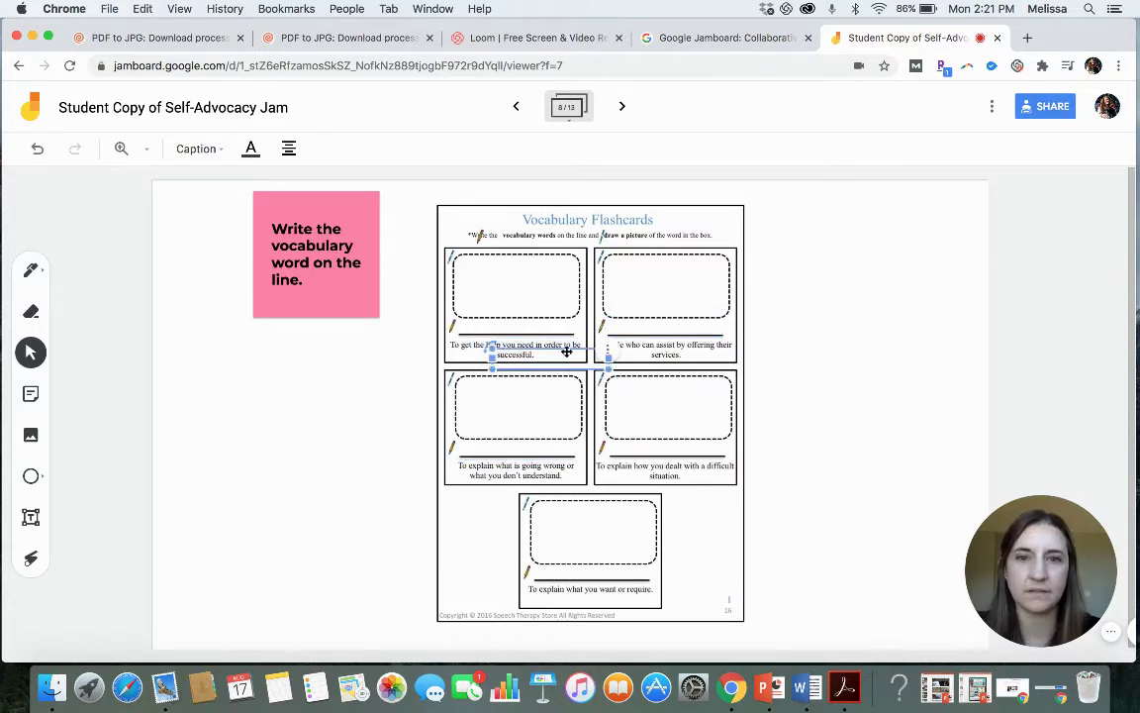
drag(568, 349, 687, 443)
key(super+z)
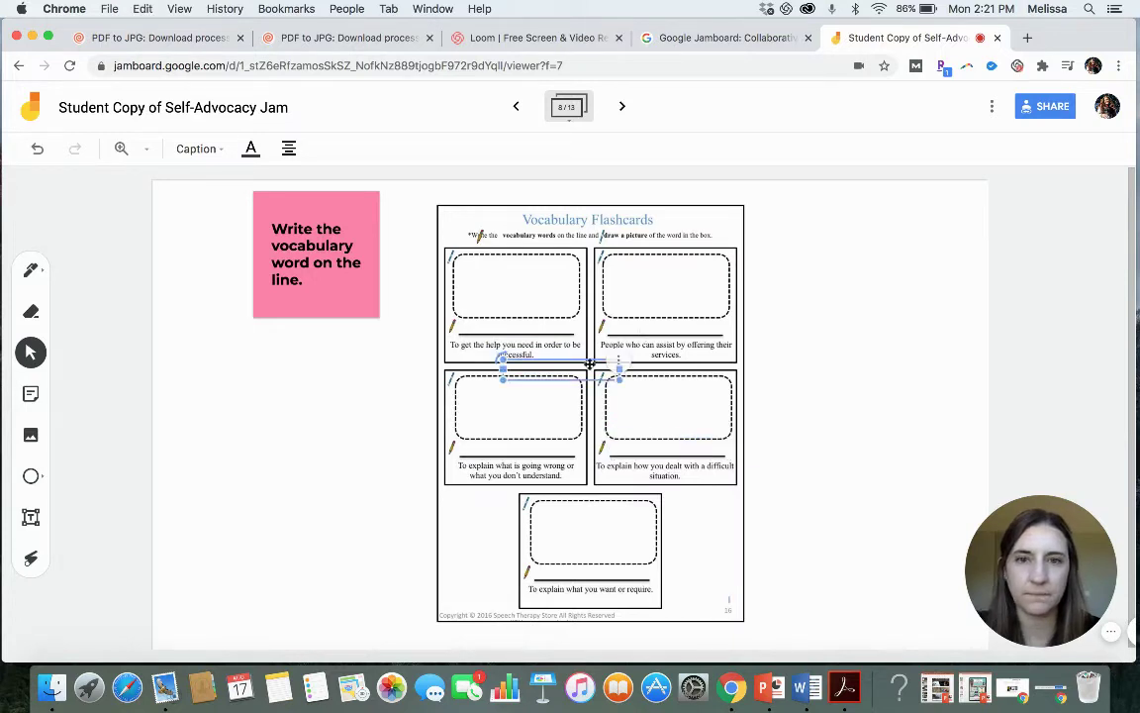
drag(564, 336, 620, 565)
key(super+z)
key(super+z)
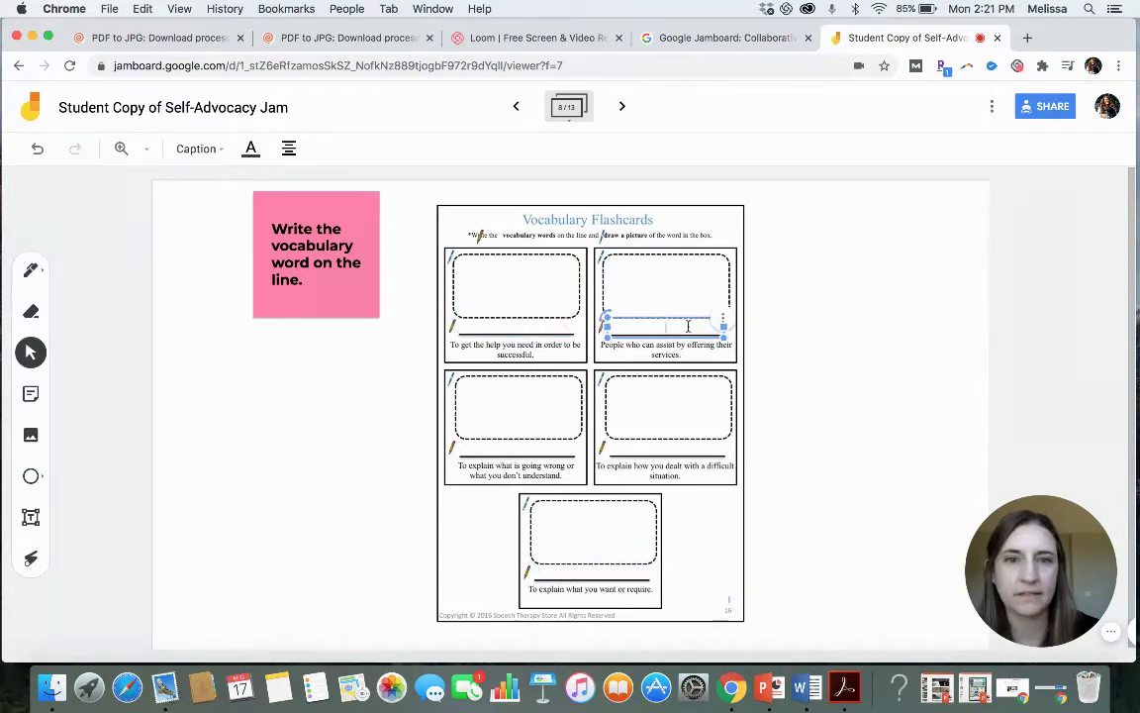
key(super+z)
drag(679, 447, 602, 573)
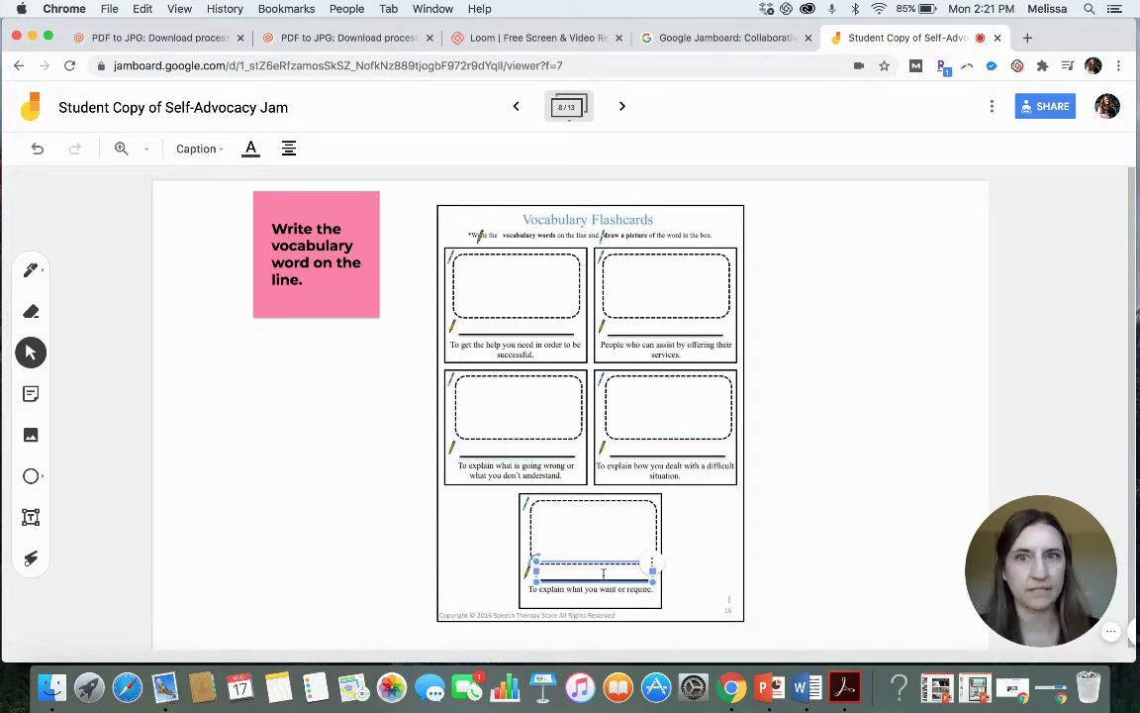
Step: Go to frame 10, Practice Asking for Help, and type X in the 'Say the person's name' checkbox
click(623, 106)
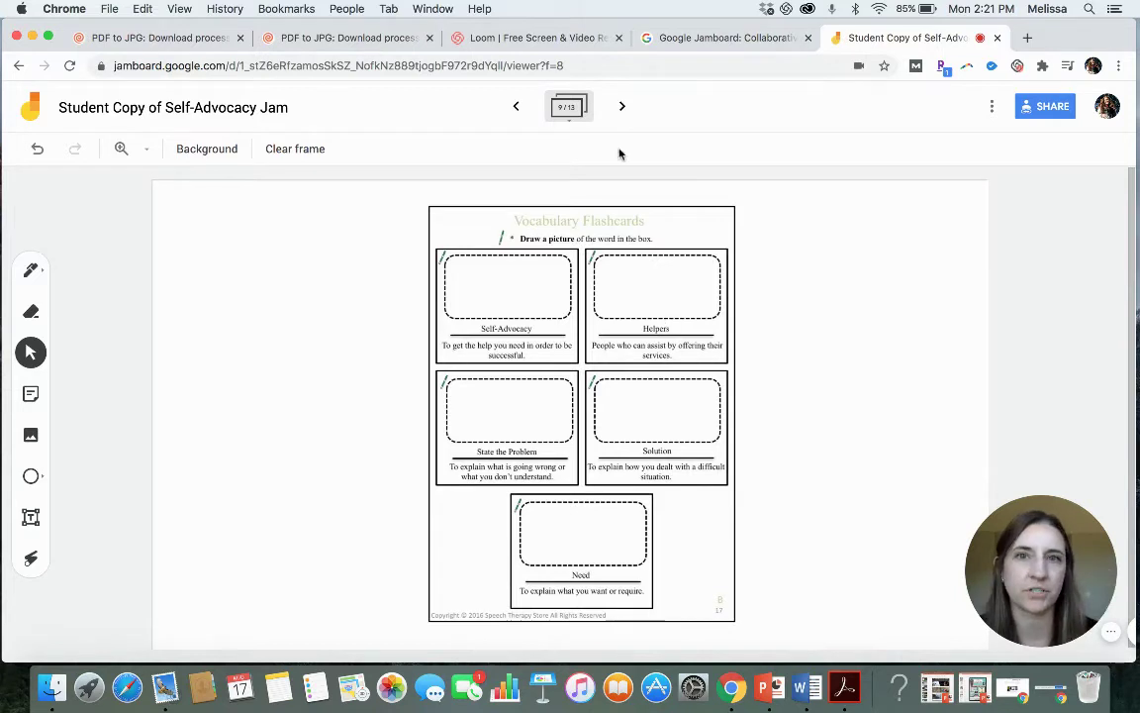
click(623, 109)
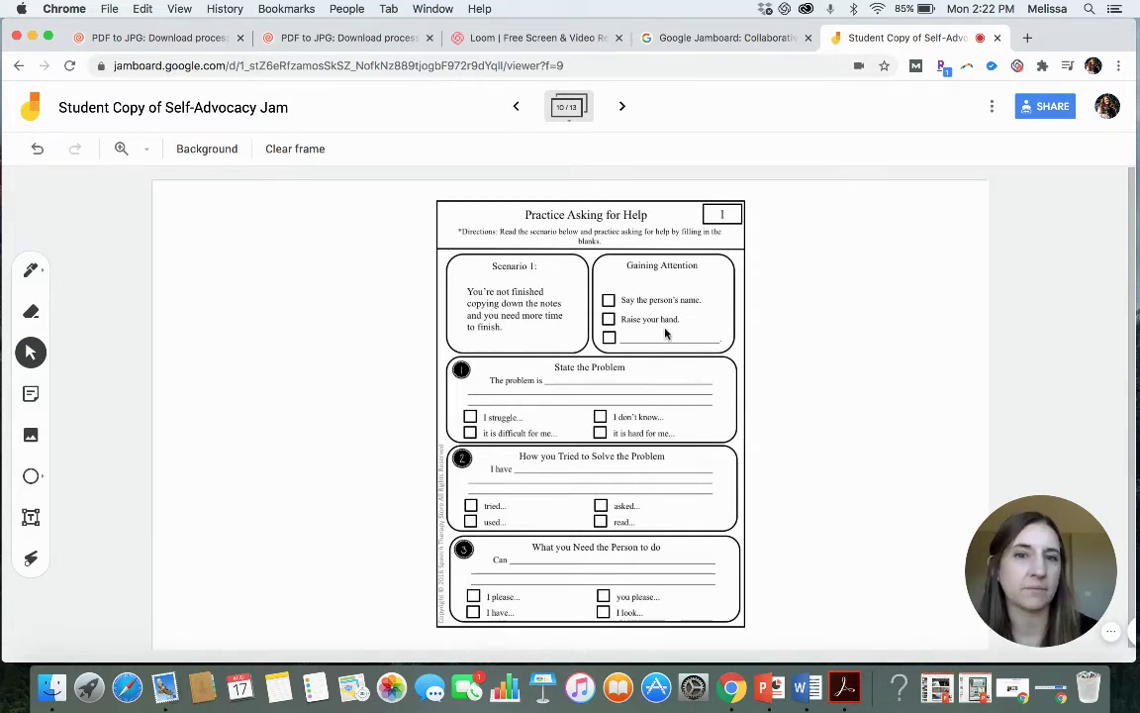
click(608, 300)
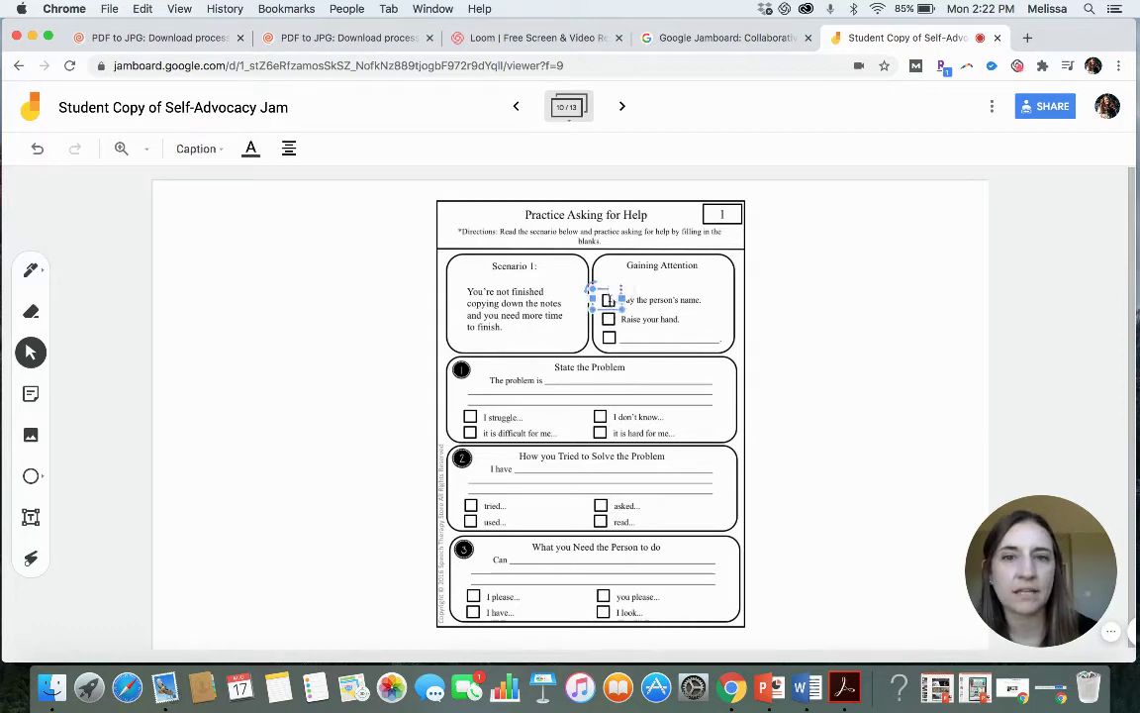
click(608, 300)
text(X)
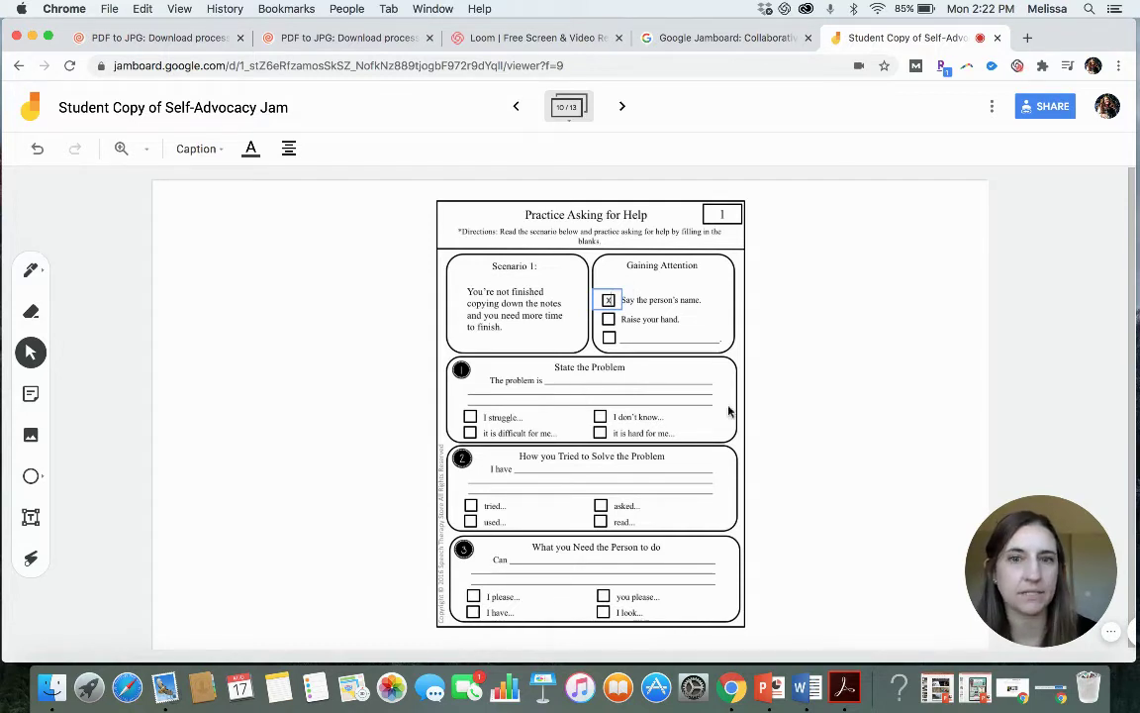
Step: Post a pink sticky note reading 'Put an X next to the box you want to mark.'
click(206, 287)
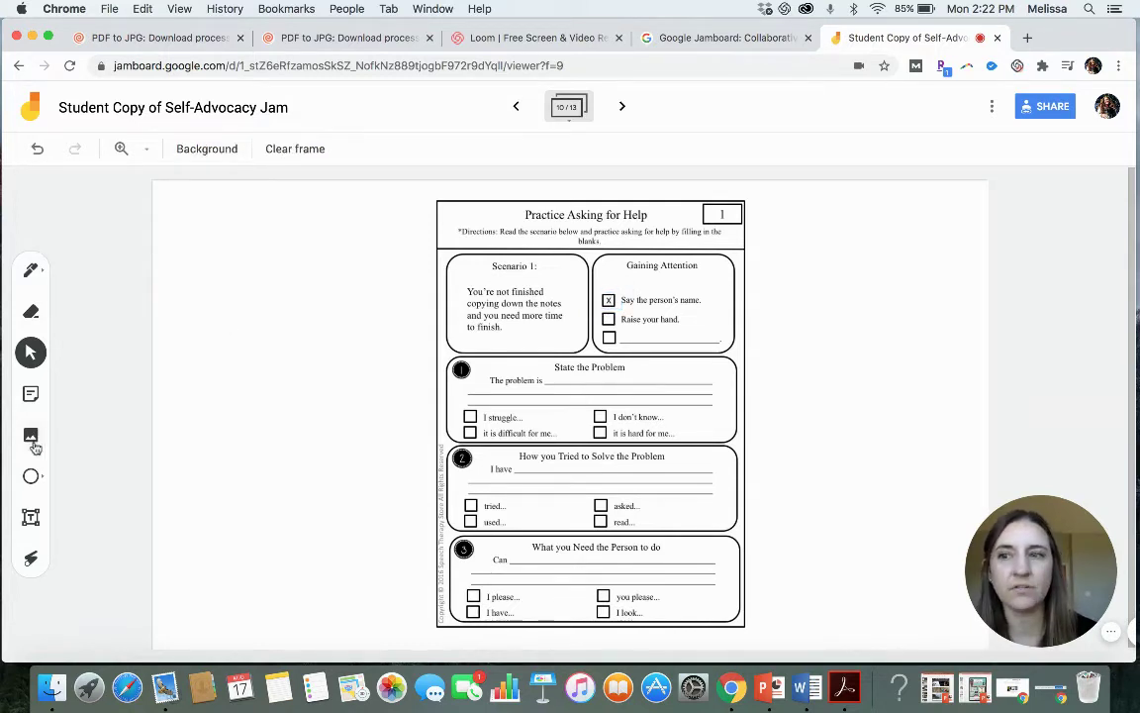
click(31, 393)
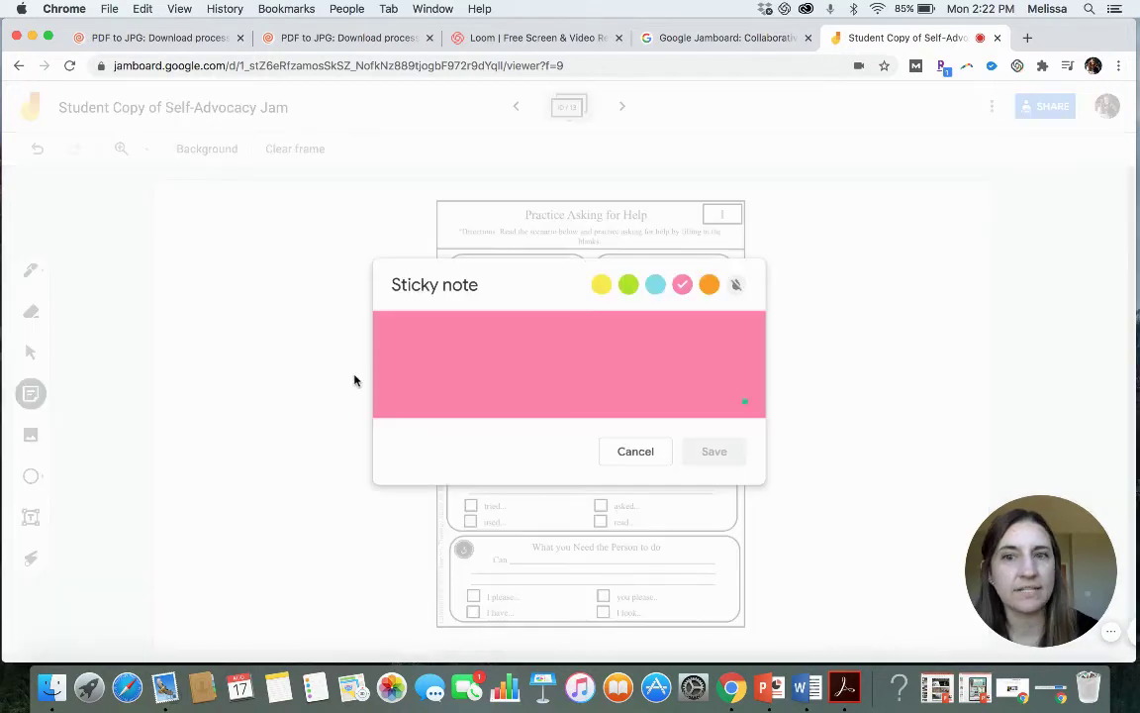
text(Put an X)
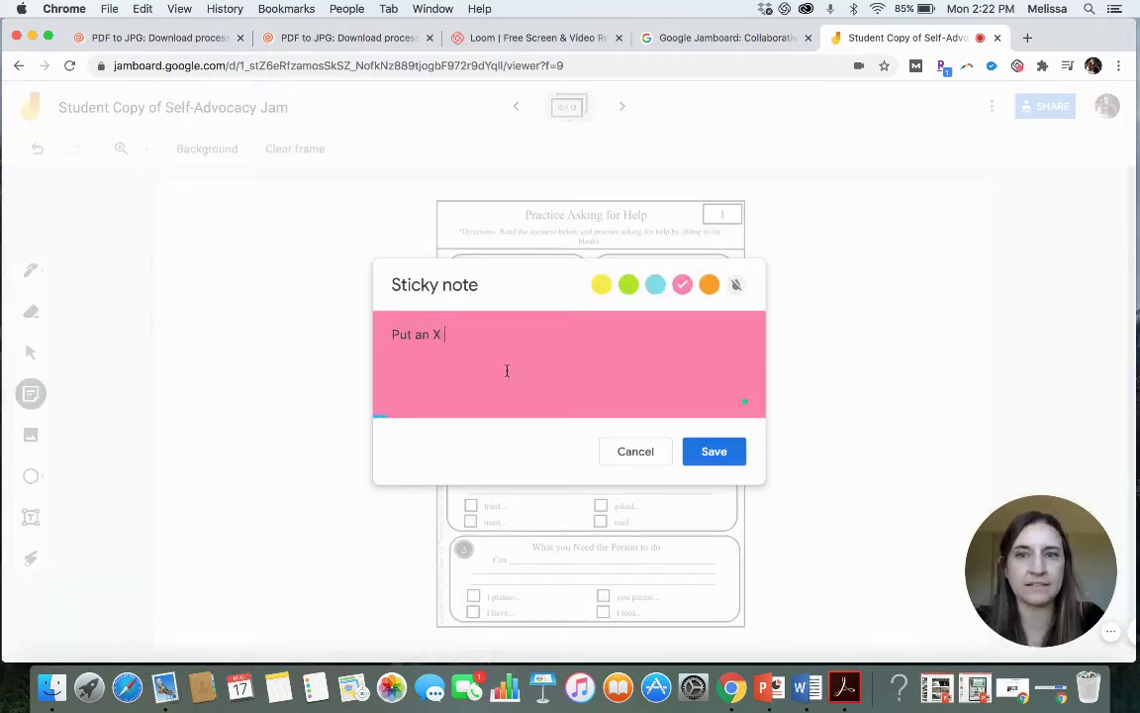
text( next t)
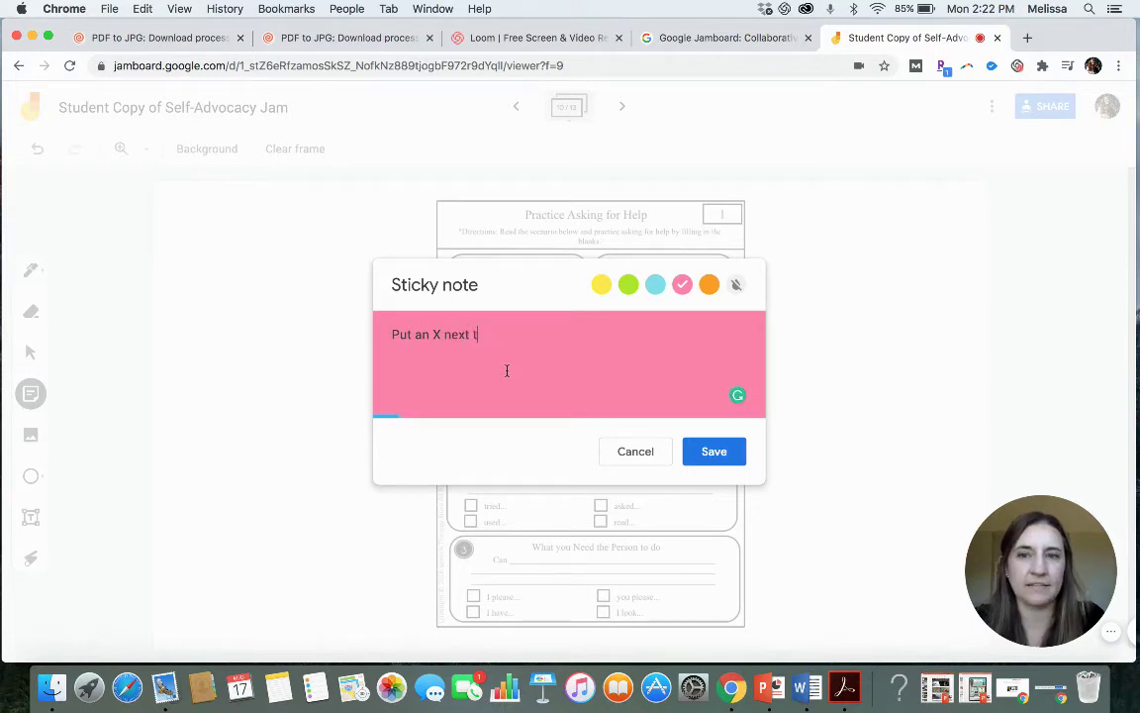
text(o the box you want to mark.)
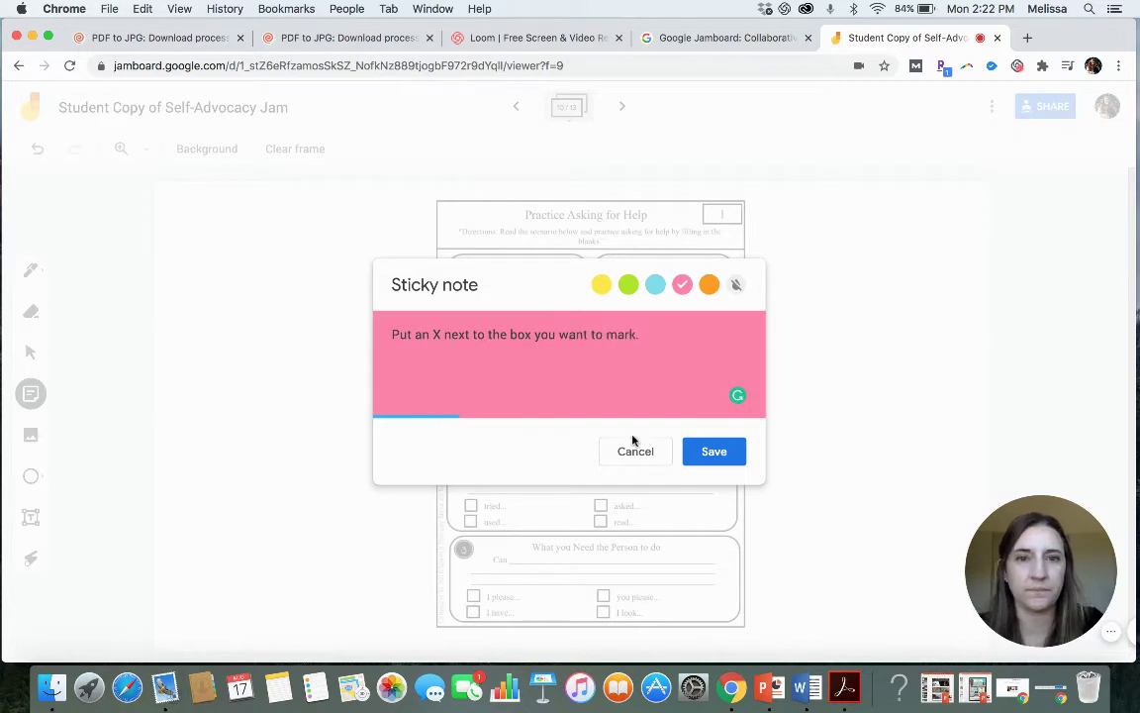
click(715, 452)
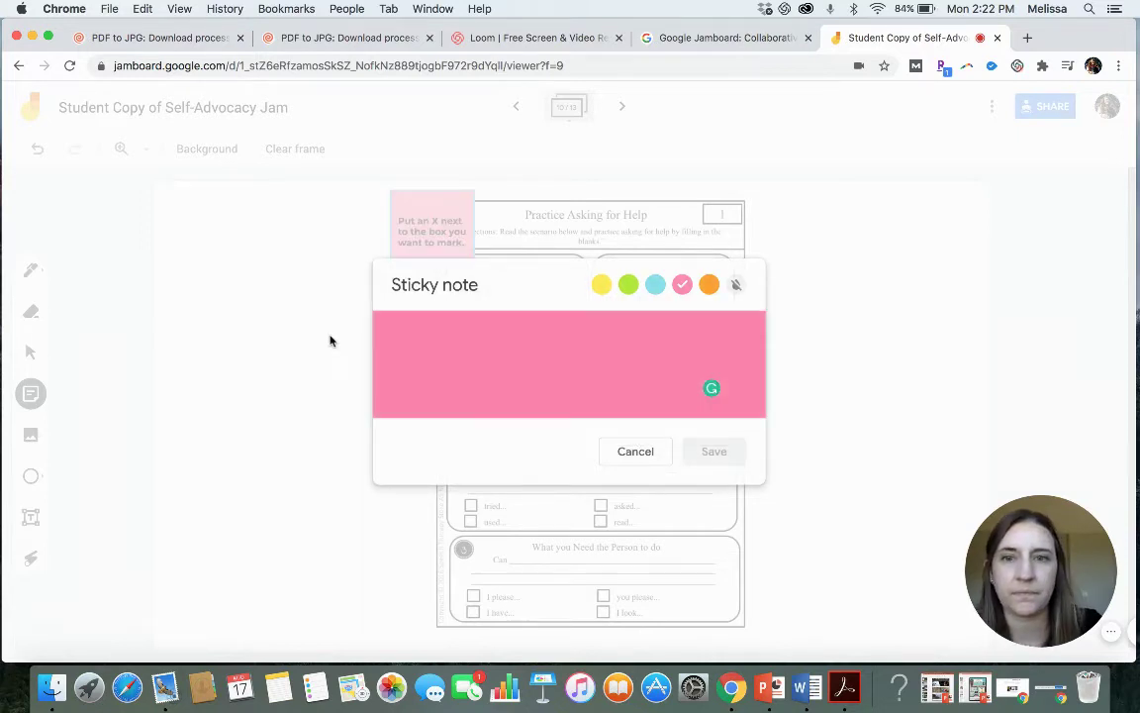
click(313, 339)
Step: Enlarge the directions note and place it left of the worksheet
click(396, 198)
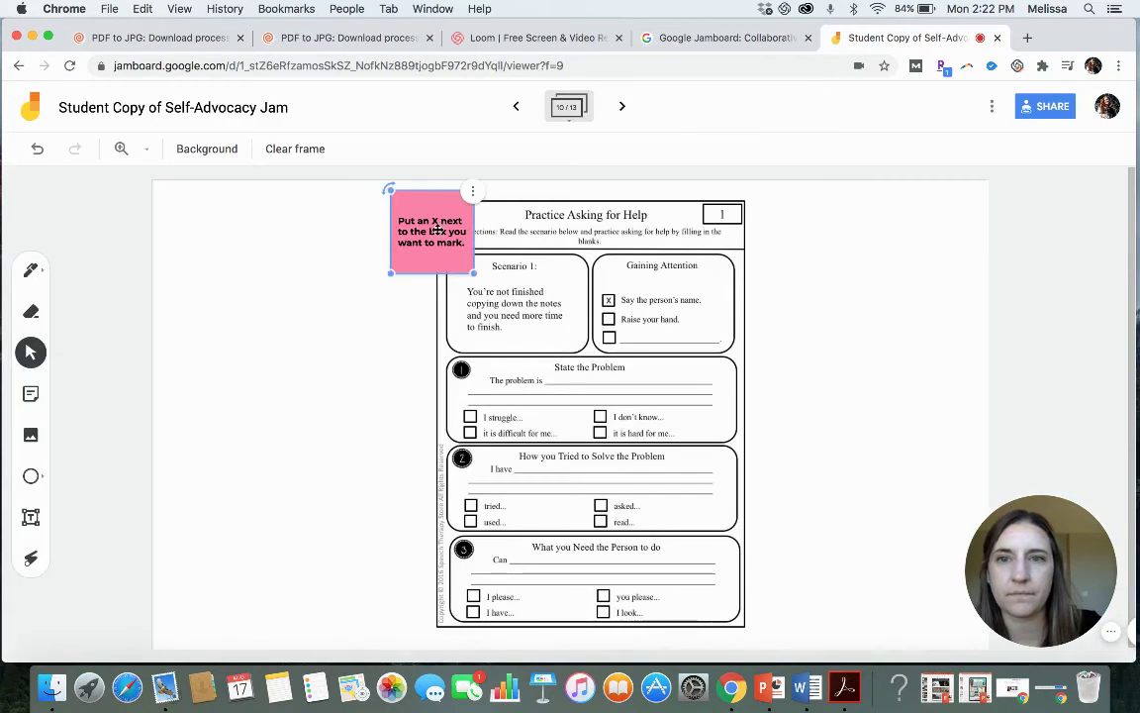
drag(389, 234, 259, 236)
drag(348, 281, 410, 372)
drag(314, 297, 270, 298)
click(296, 374)
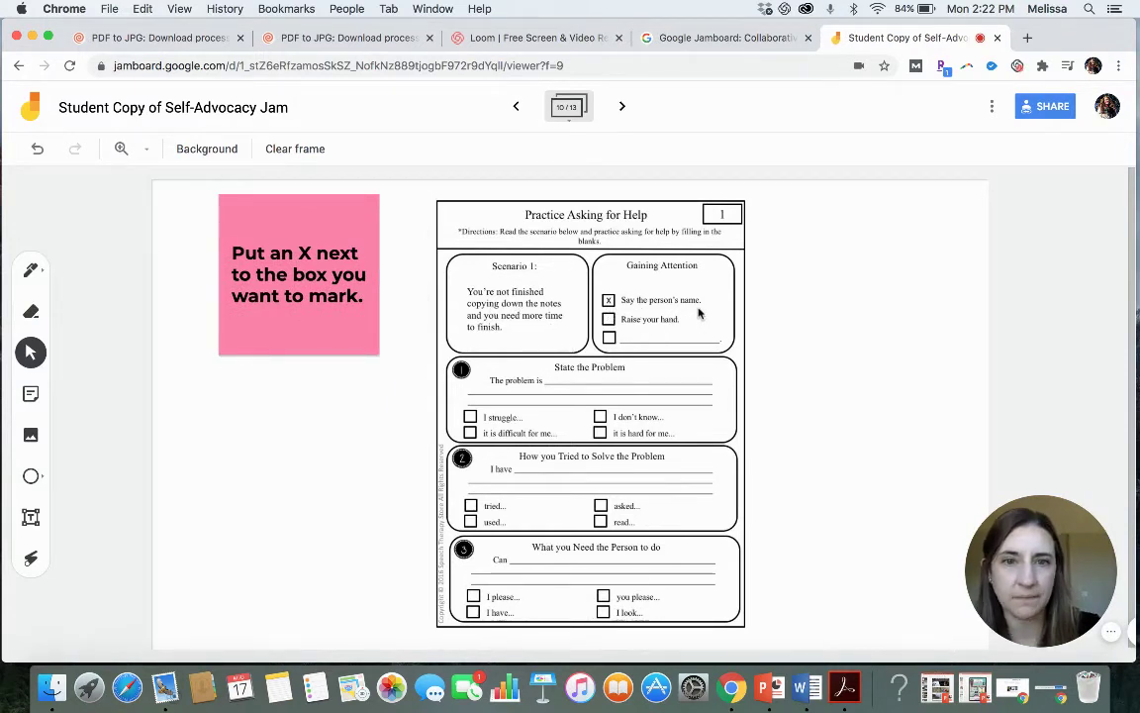
Step: Type 'I struggle with going that fast to take my notes.' and mark the I struggle checkbox
double_click(674, 380)
text(I s)
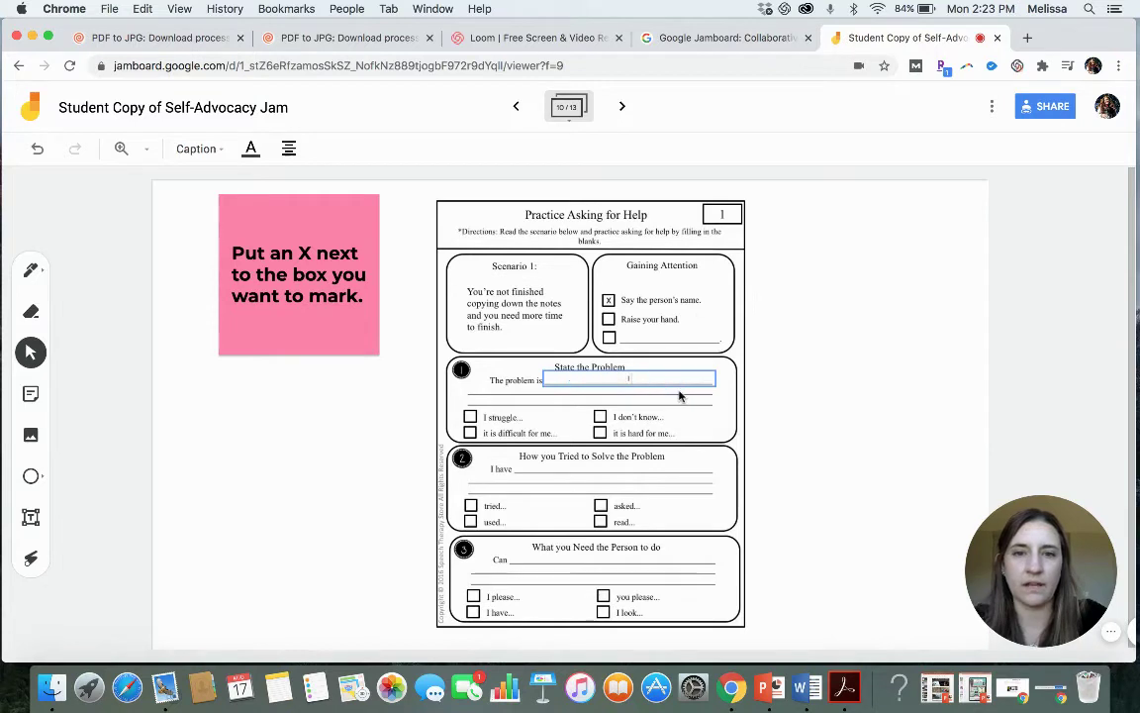
text(truggle with)
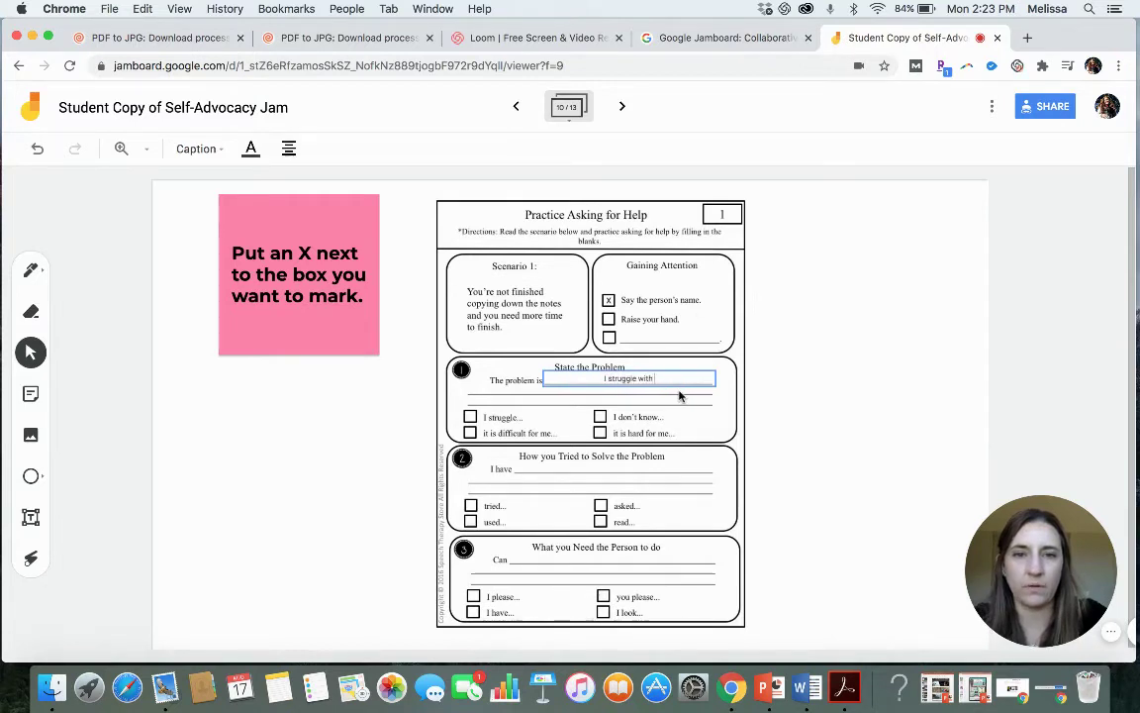
text( going)
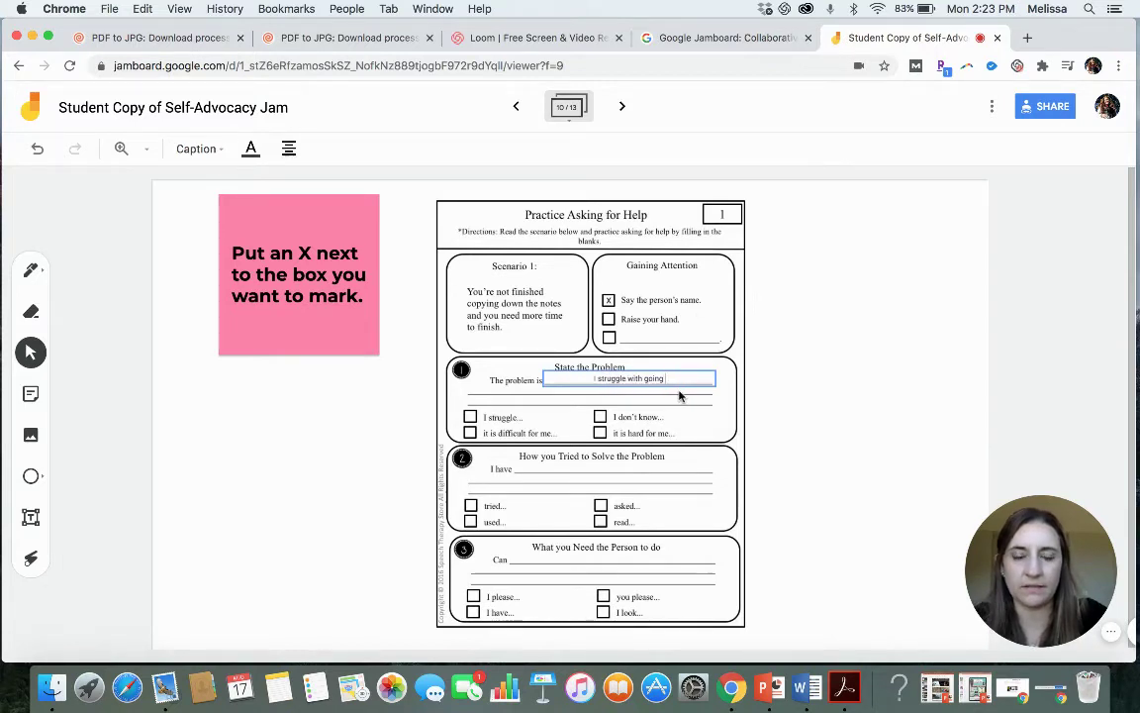
text( that fast)
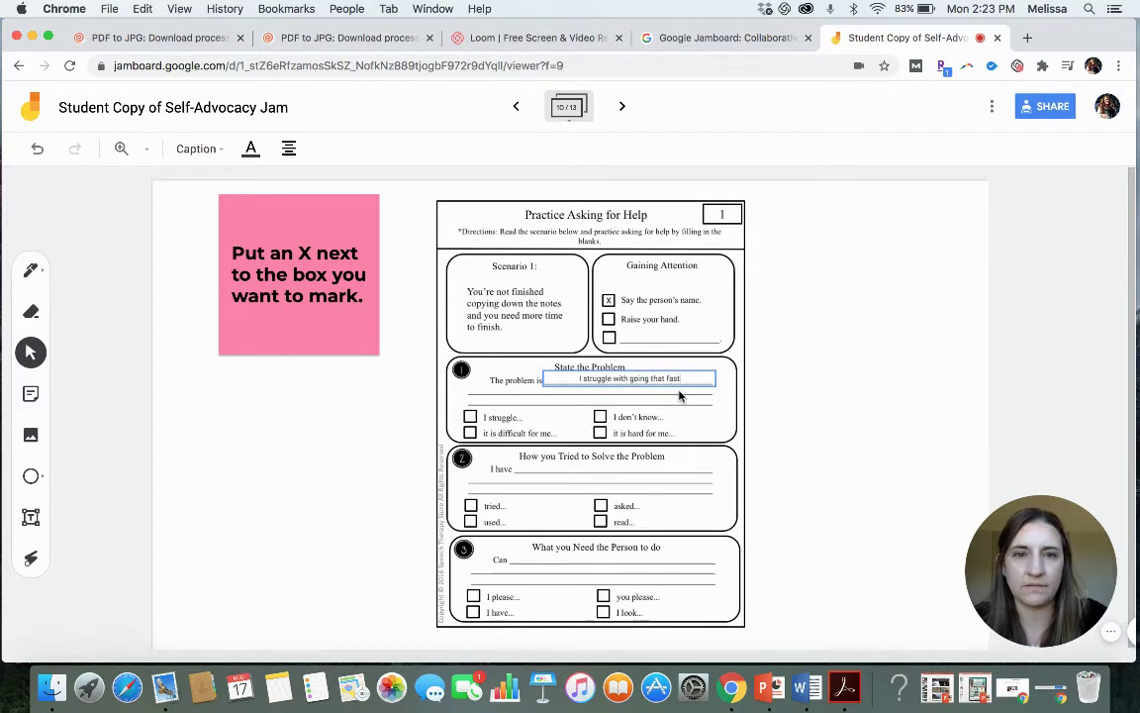
text( to take my)
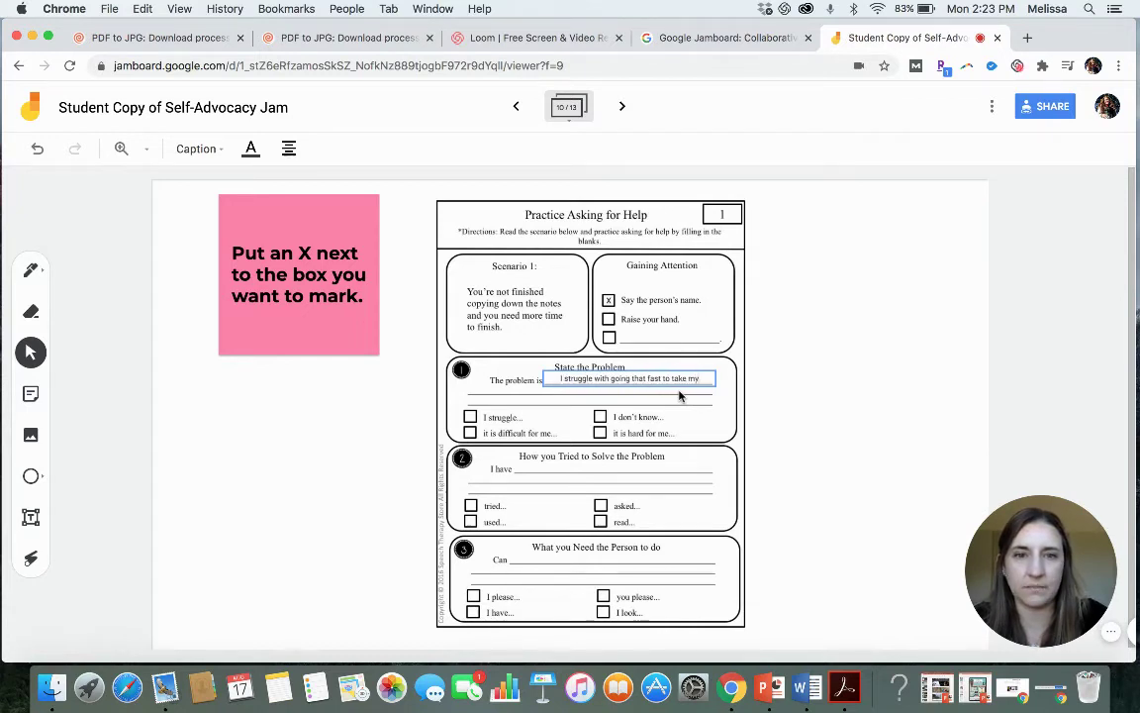
text( notes.)
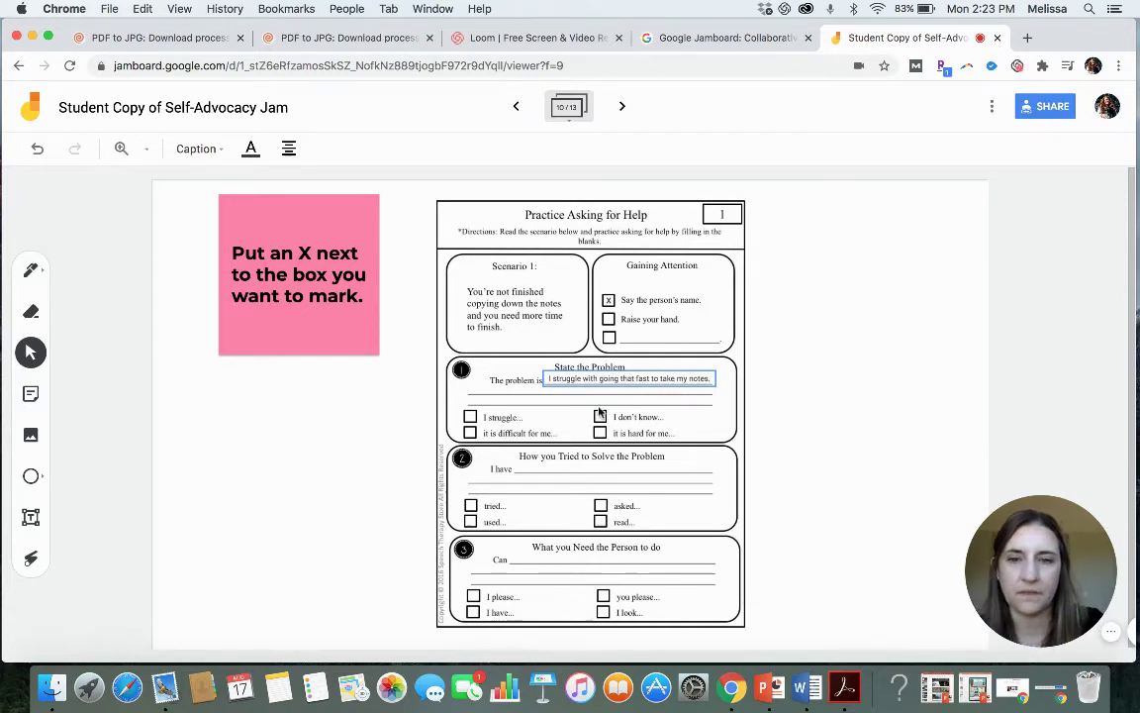
click(470, 417)
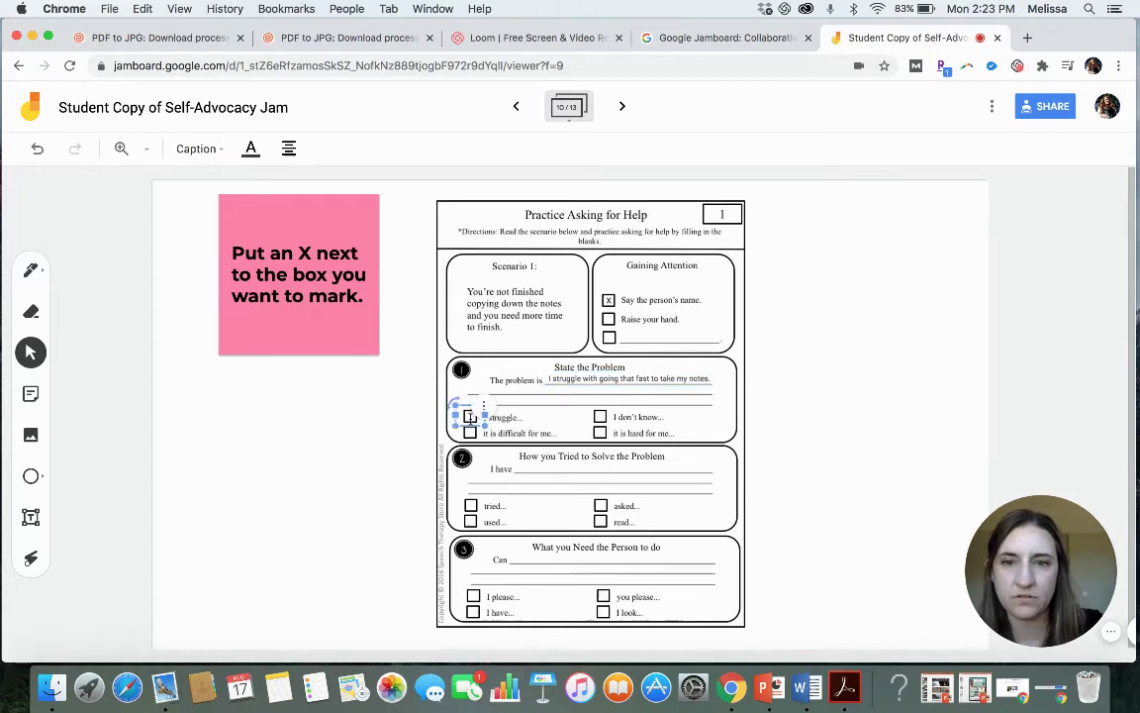
click(342, 431)
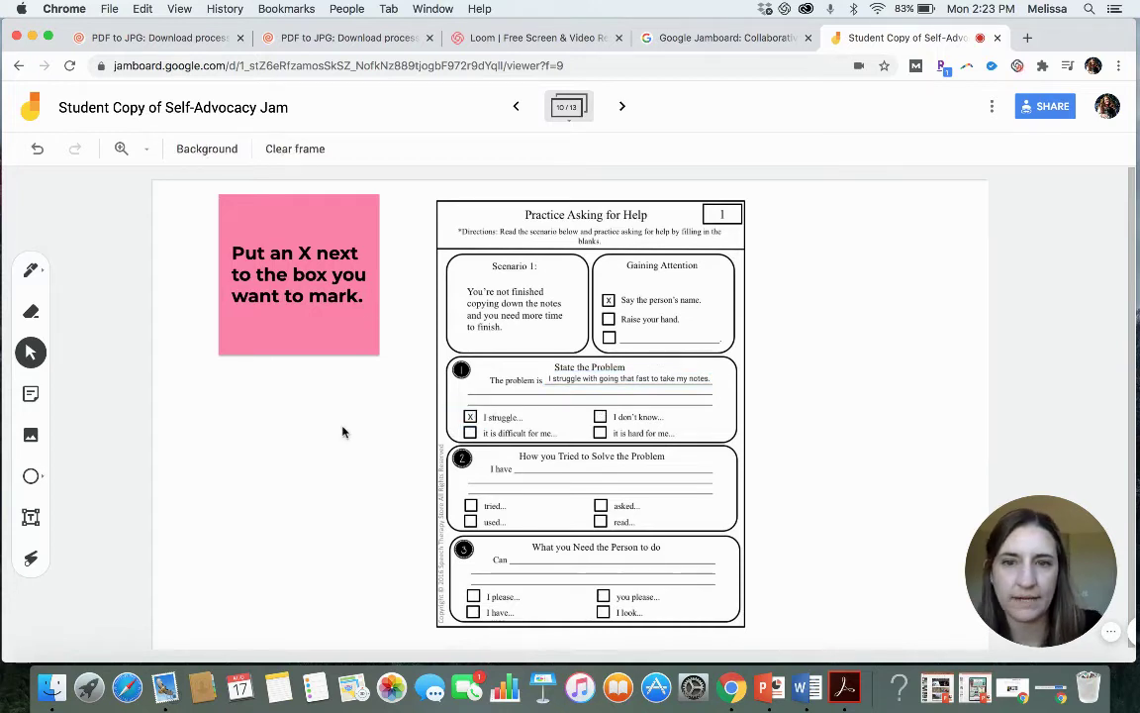
Step: Mark the tried checkbox and answer 'I have' with 'to more faster, but it is difficult for me'
click(471, 506)
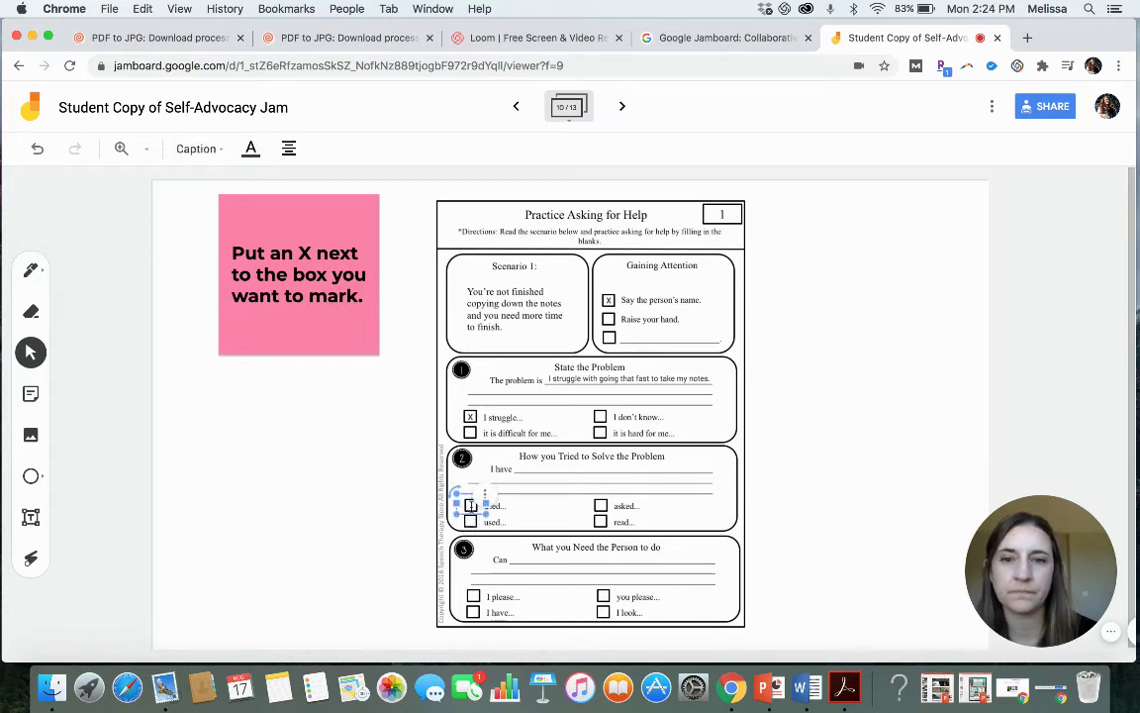
click(527, 473)
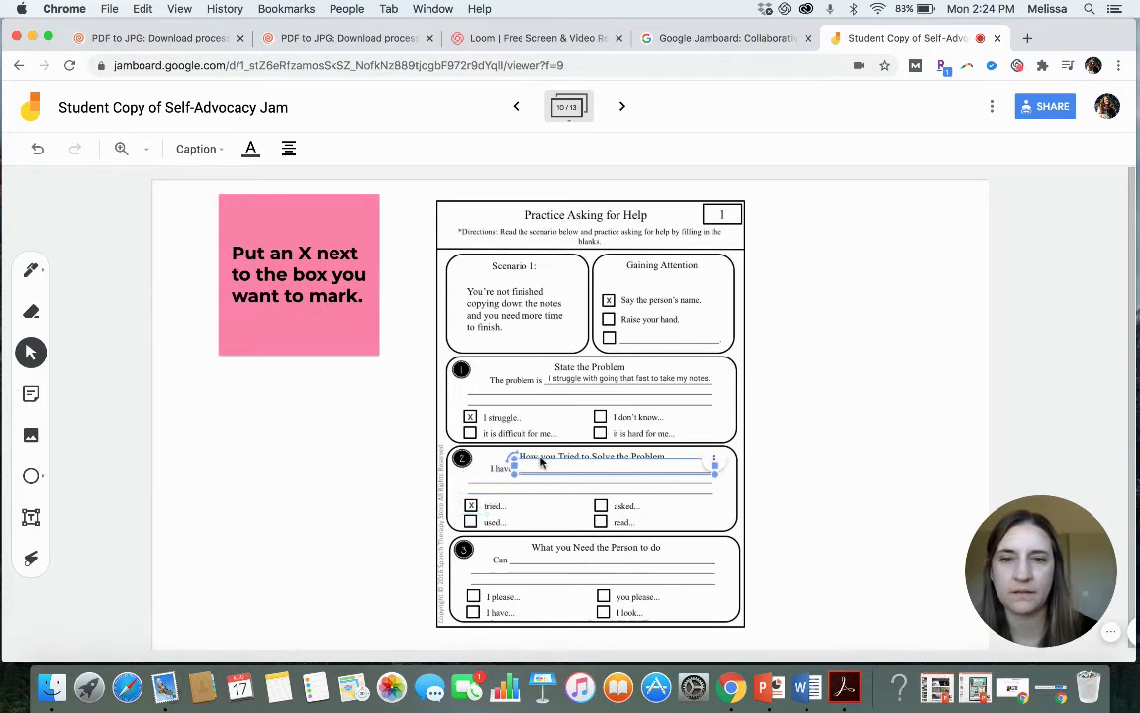
click(539, 464)
text(to more)
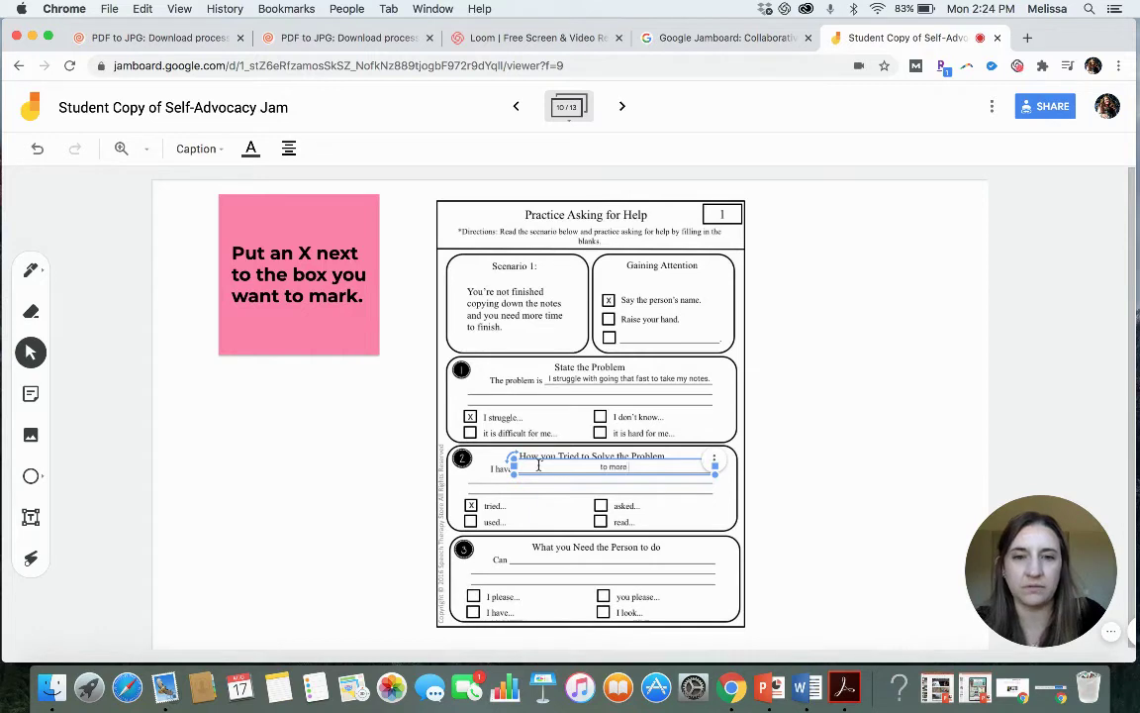
text( faster)
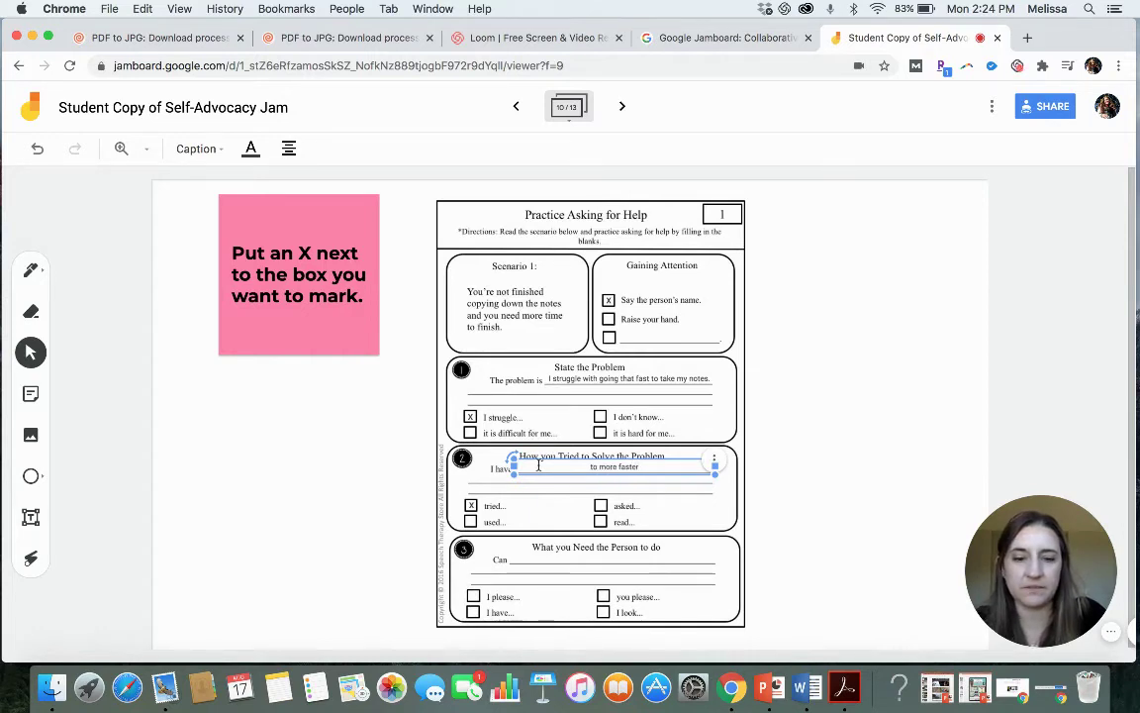
text(, but)
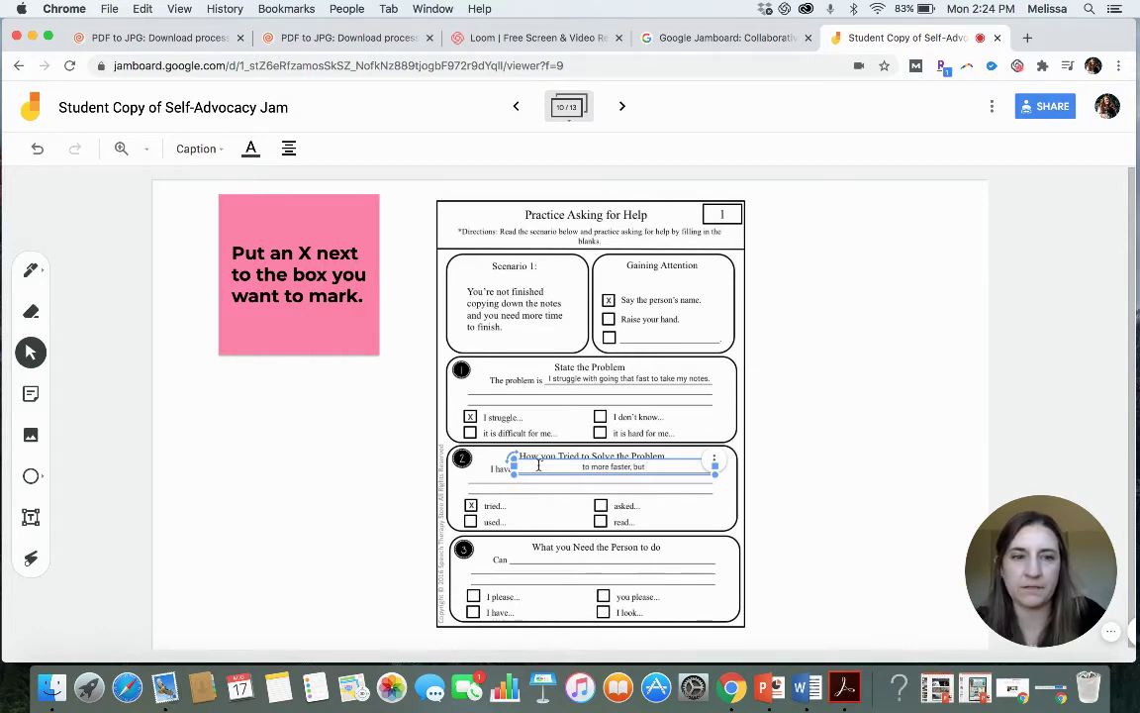
text( it is)
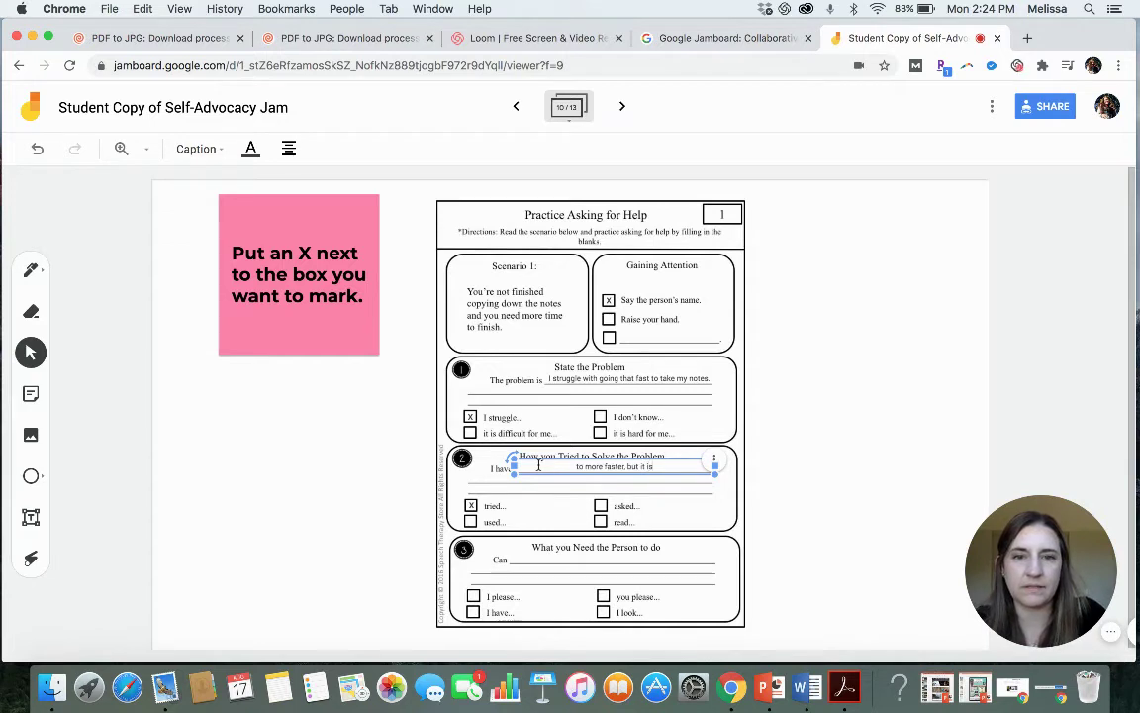
text( difficul)
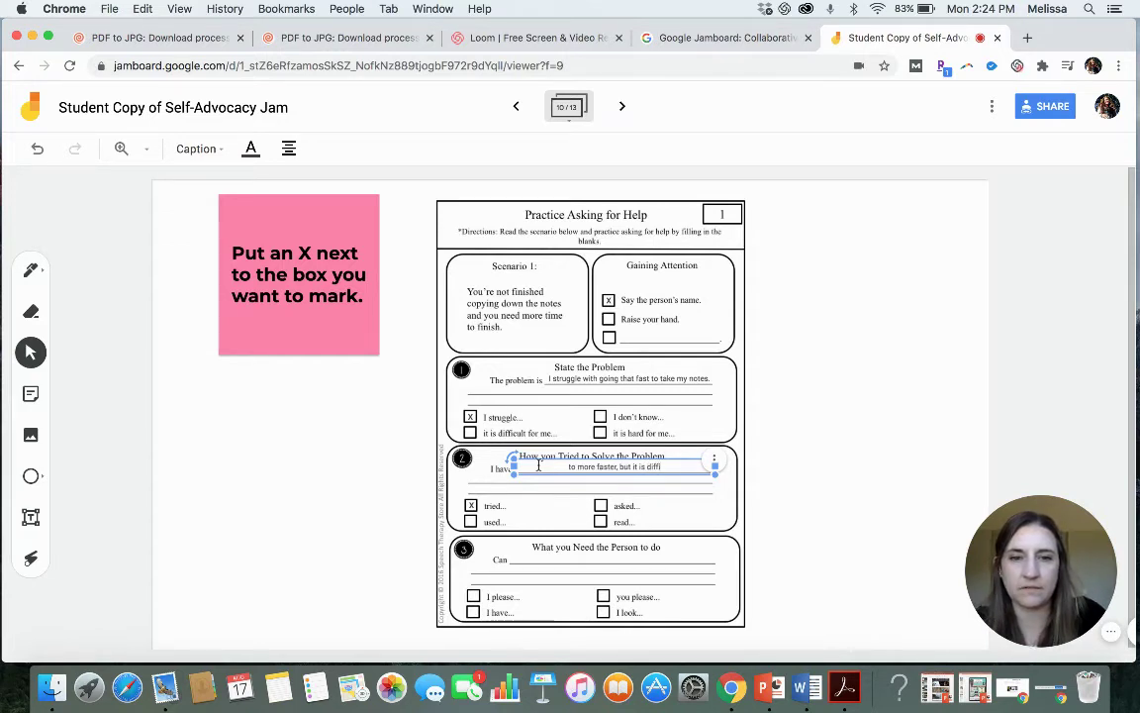
text(t for me.)
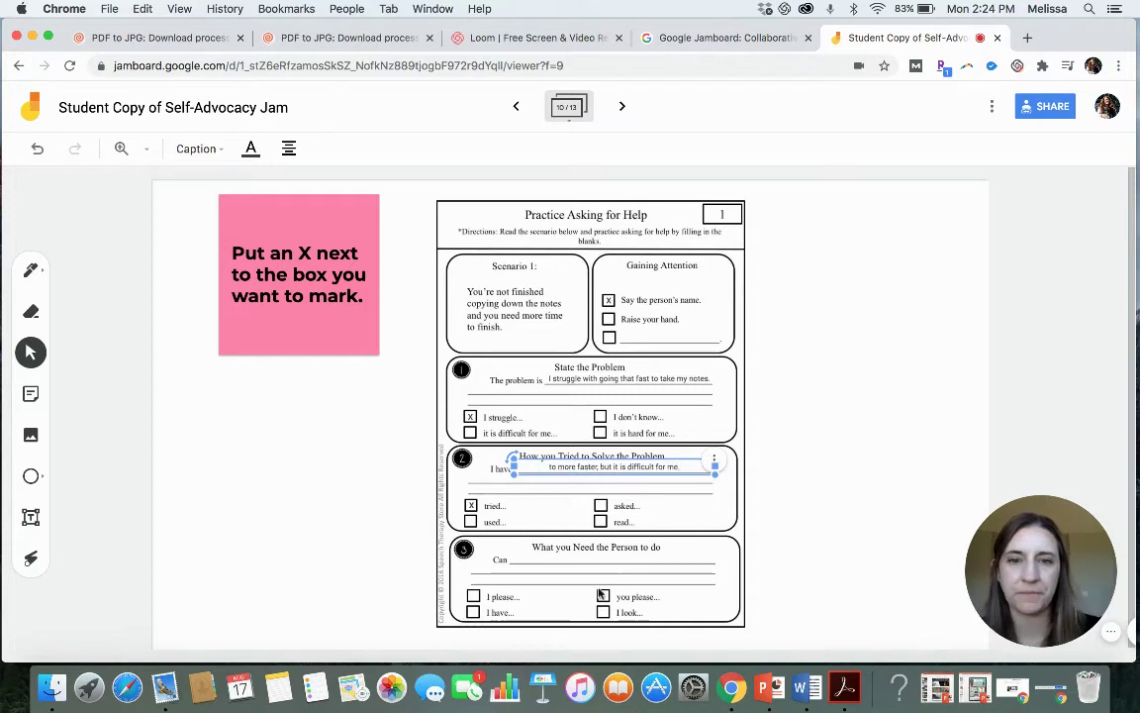
click(523, 509)
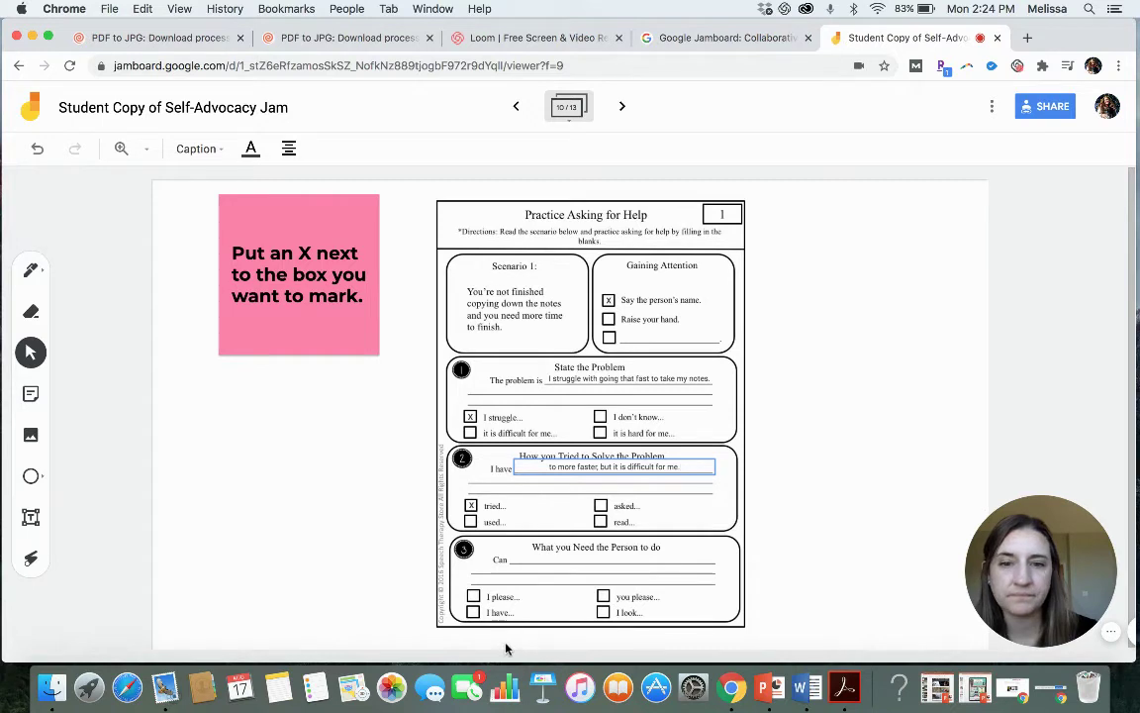
Step: Mark the 'you please' checkbox and complete the Can line with 'you please slow down.'
click(604, 600)
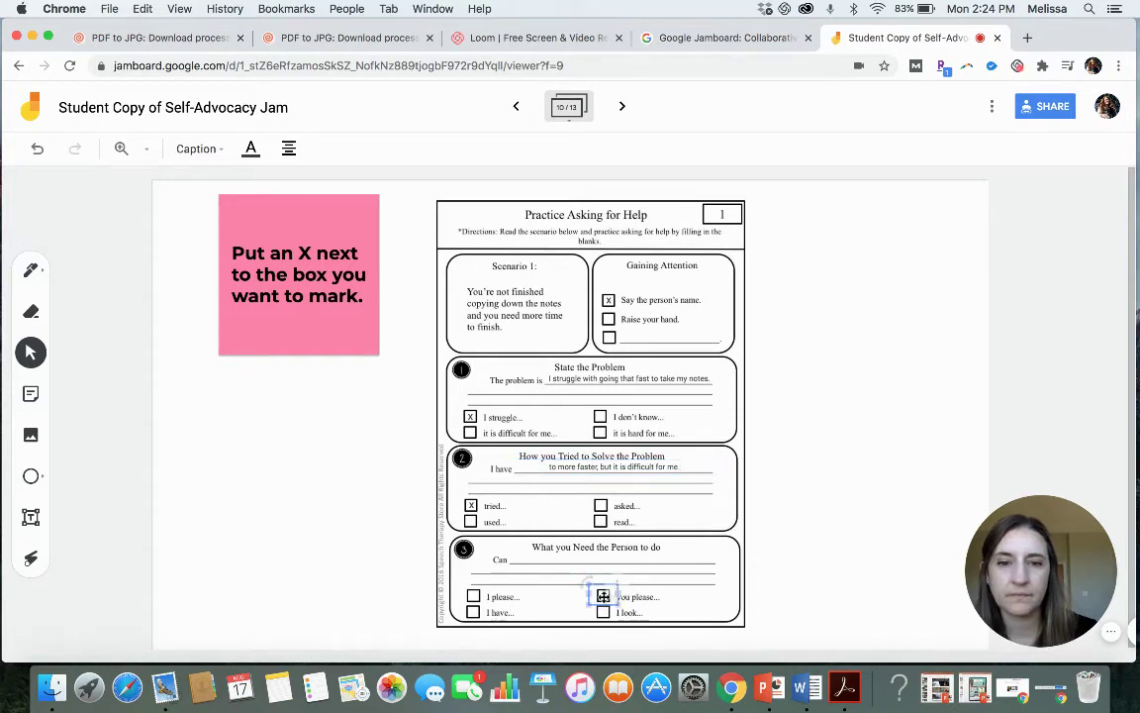
click(568, 555)
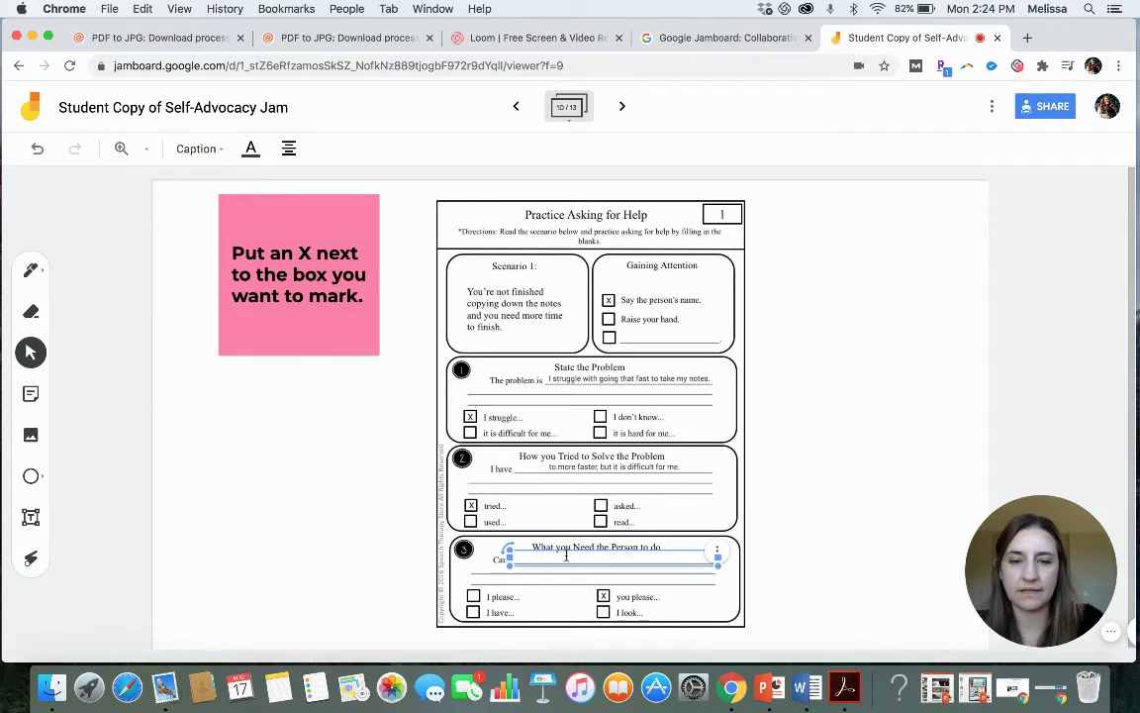
text(you please)
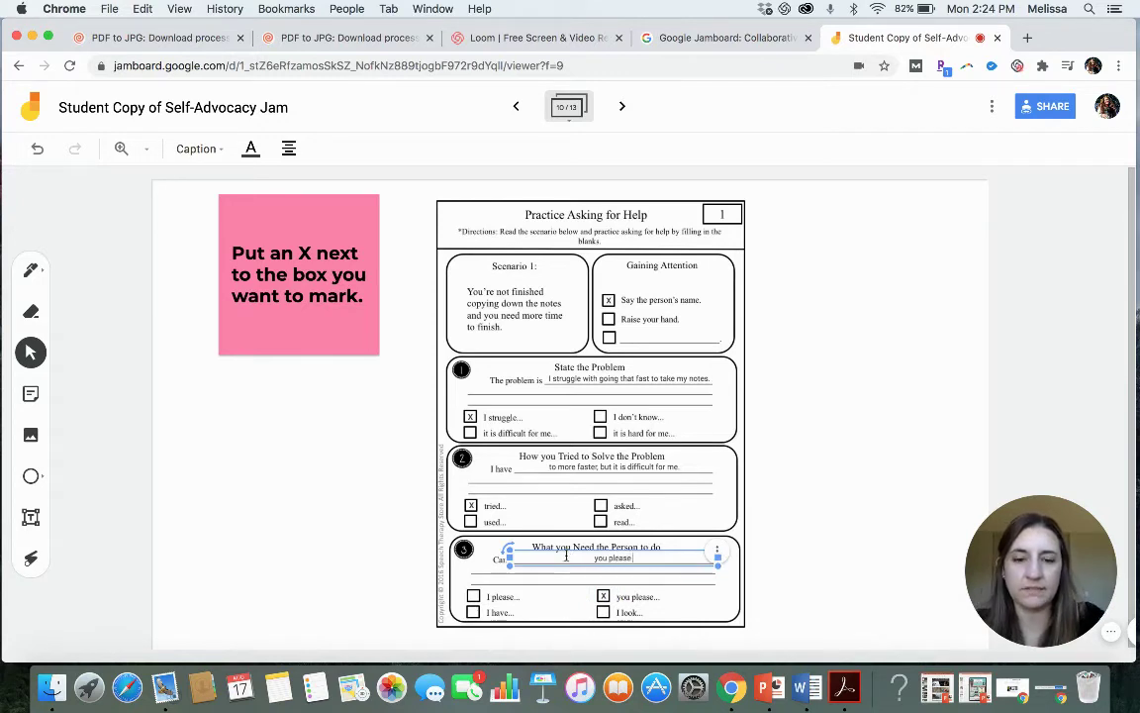
text( slo)
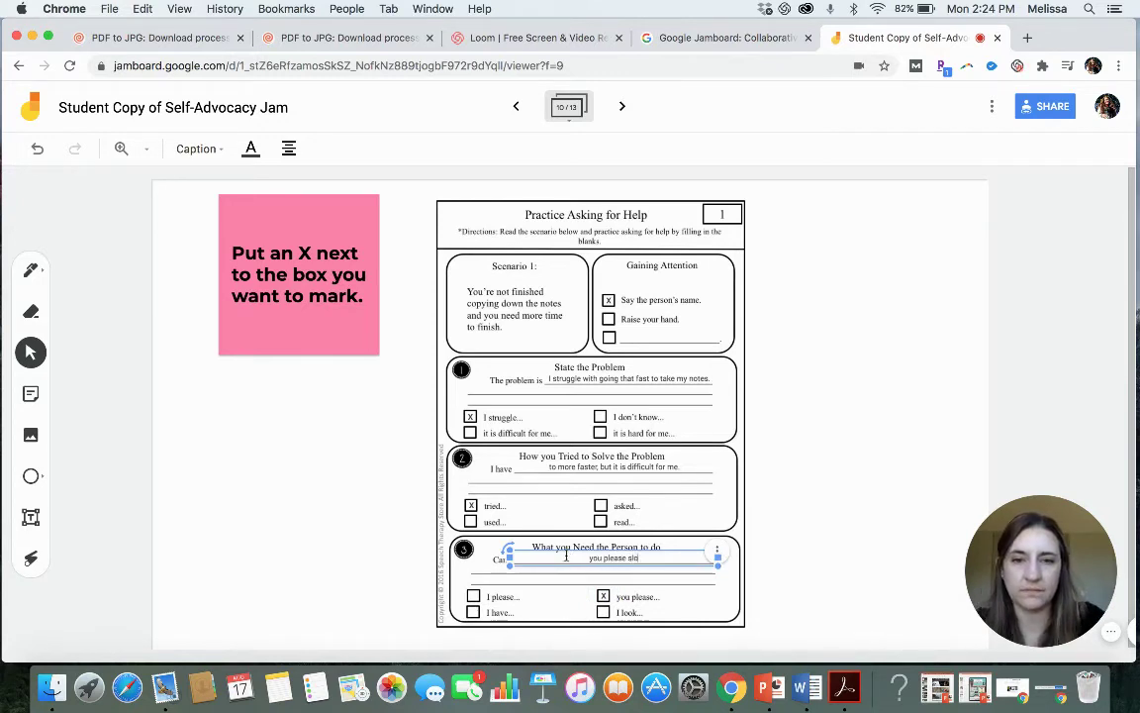
text(w down.)
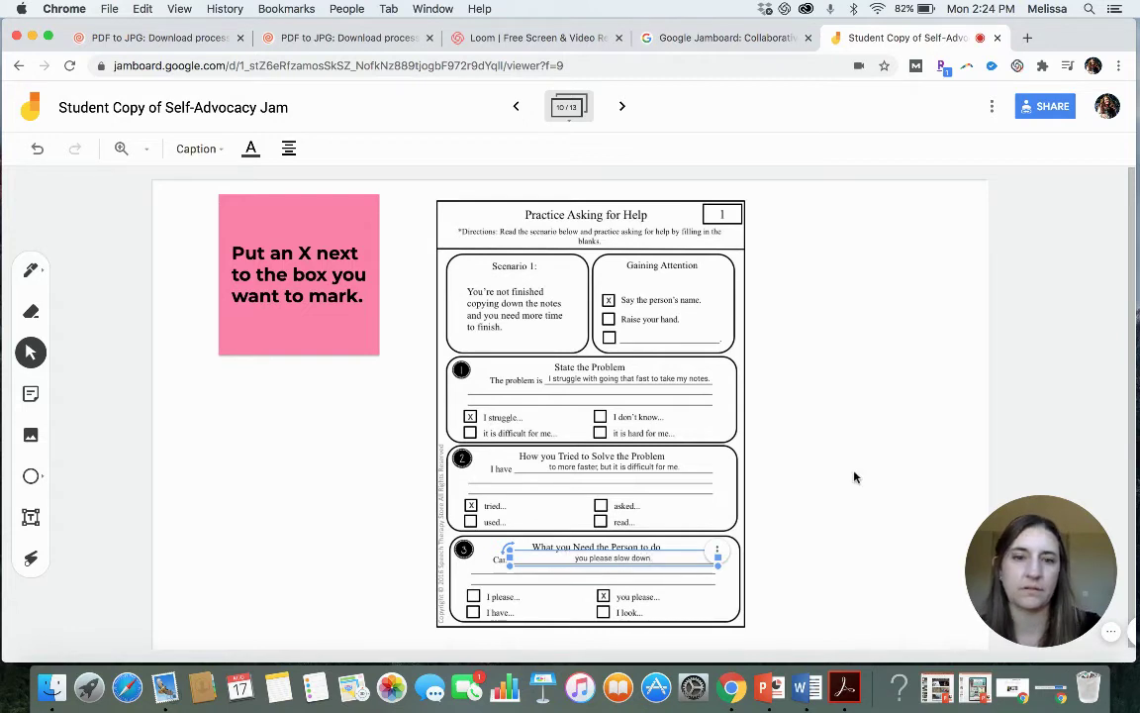
click(855, 477)
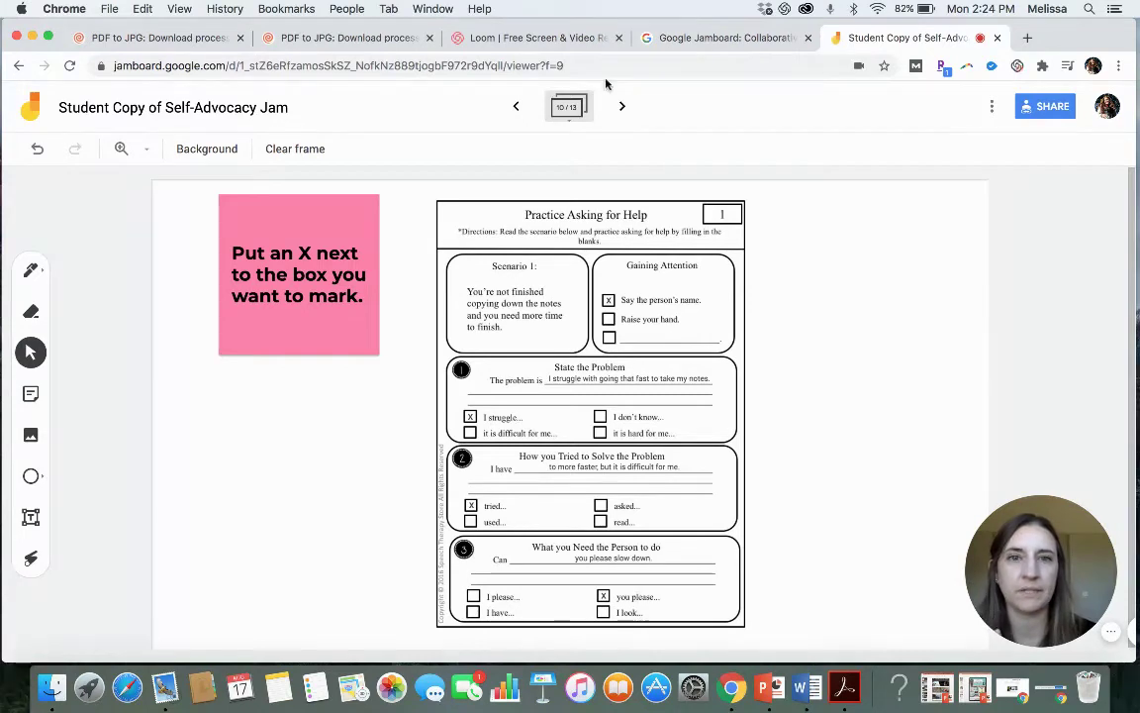
click(623, 107)
click(624, 110)
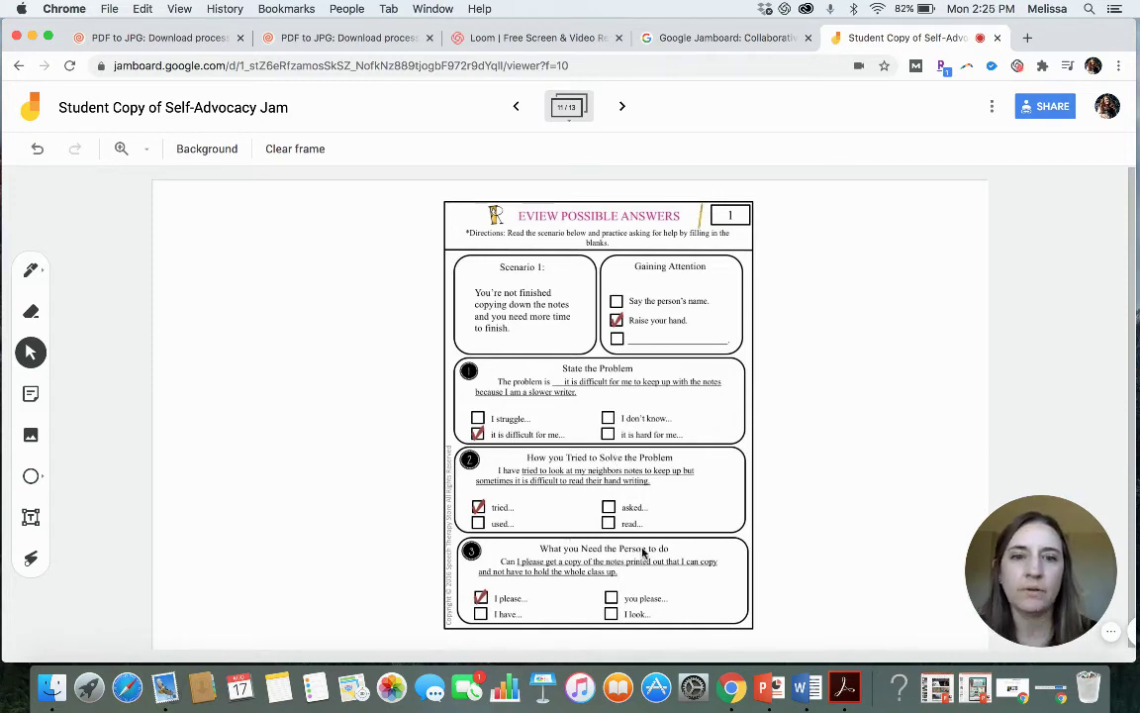
click(623, 106)
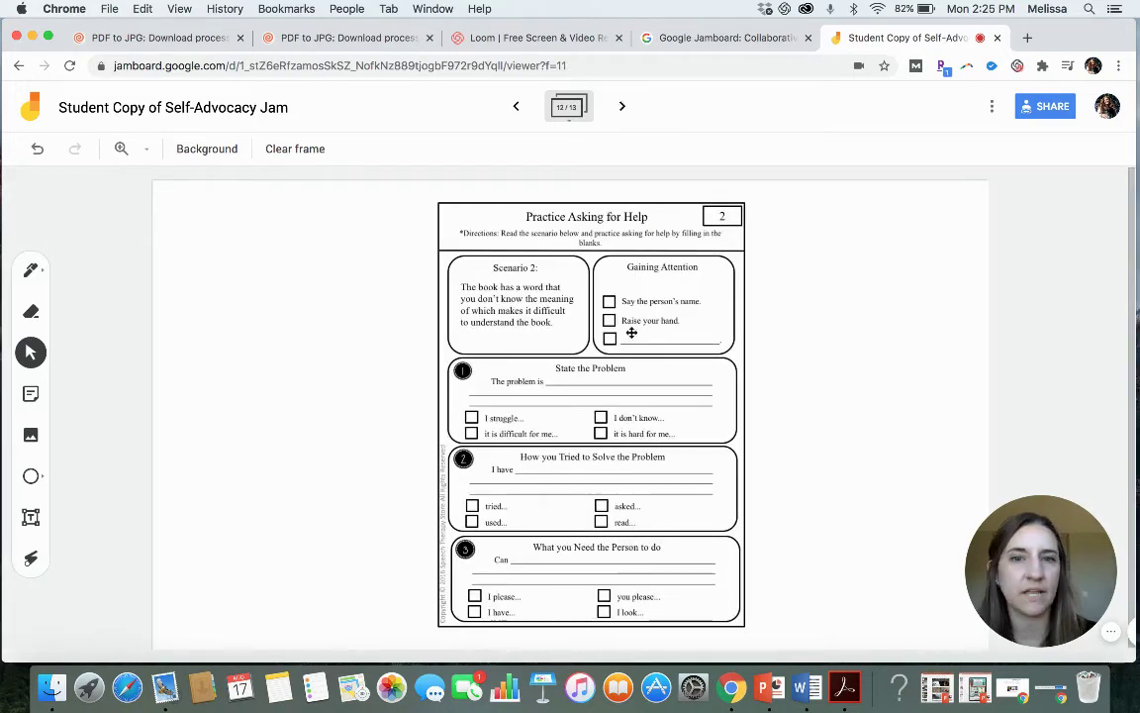
click(632, 332)
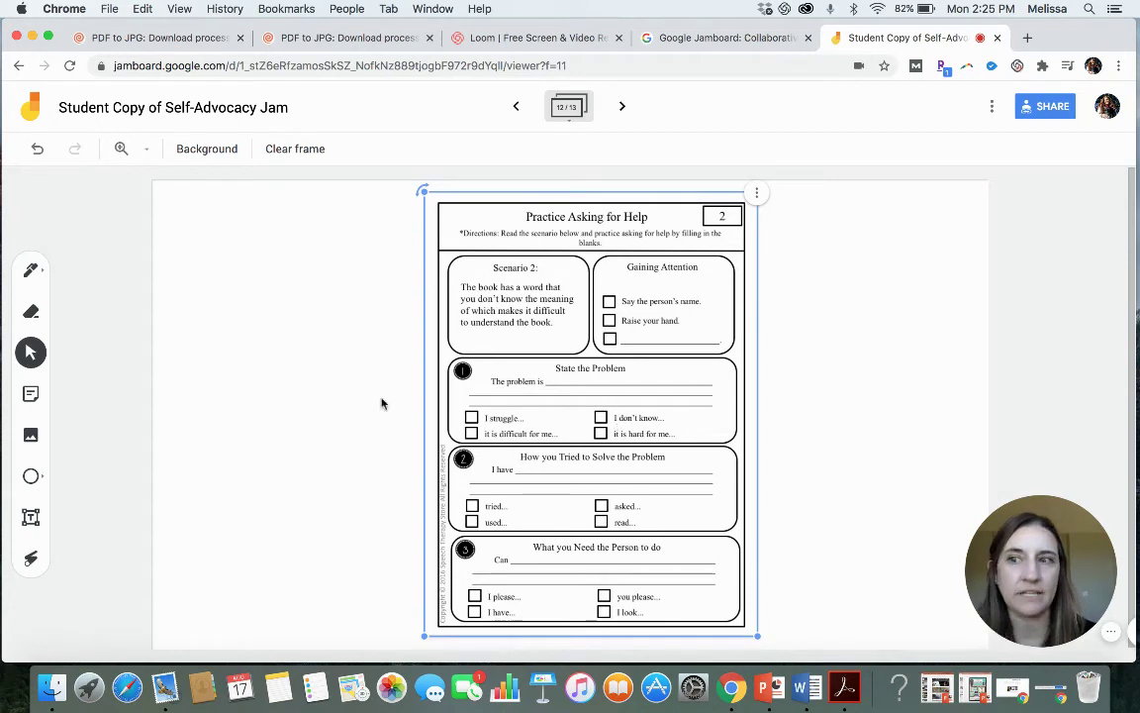
click(297, 408)
click(30, 517)
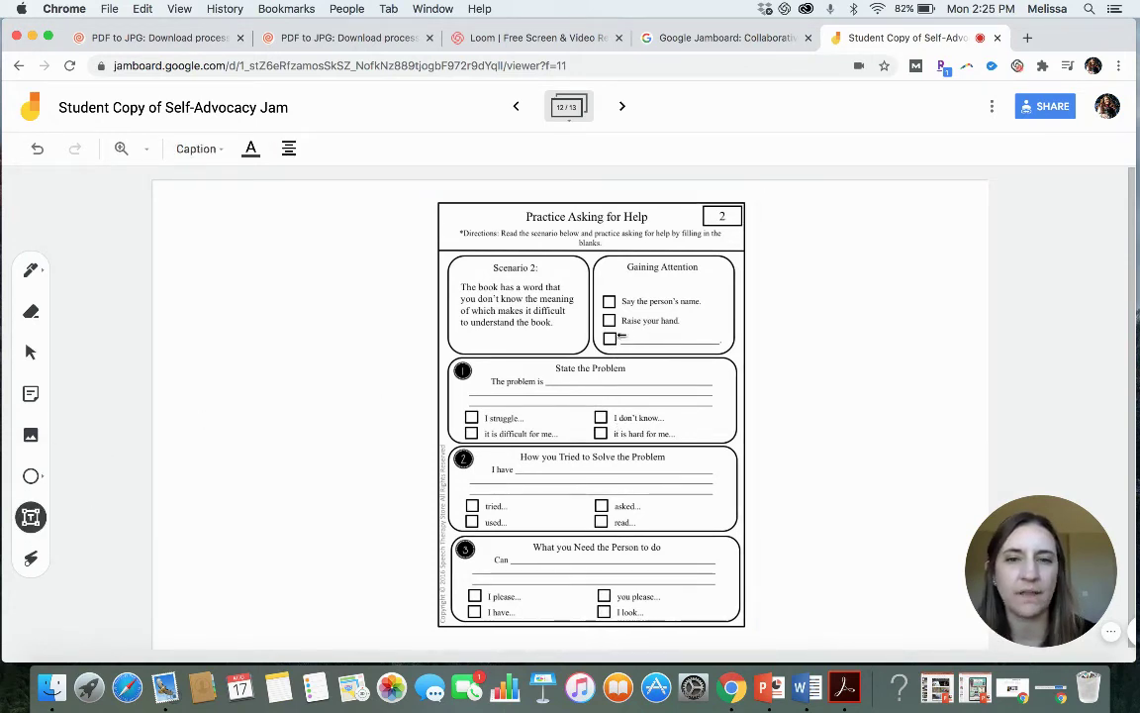
drag(615, 322, 690, 342)
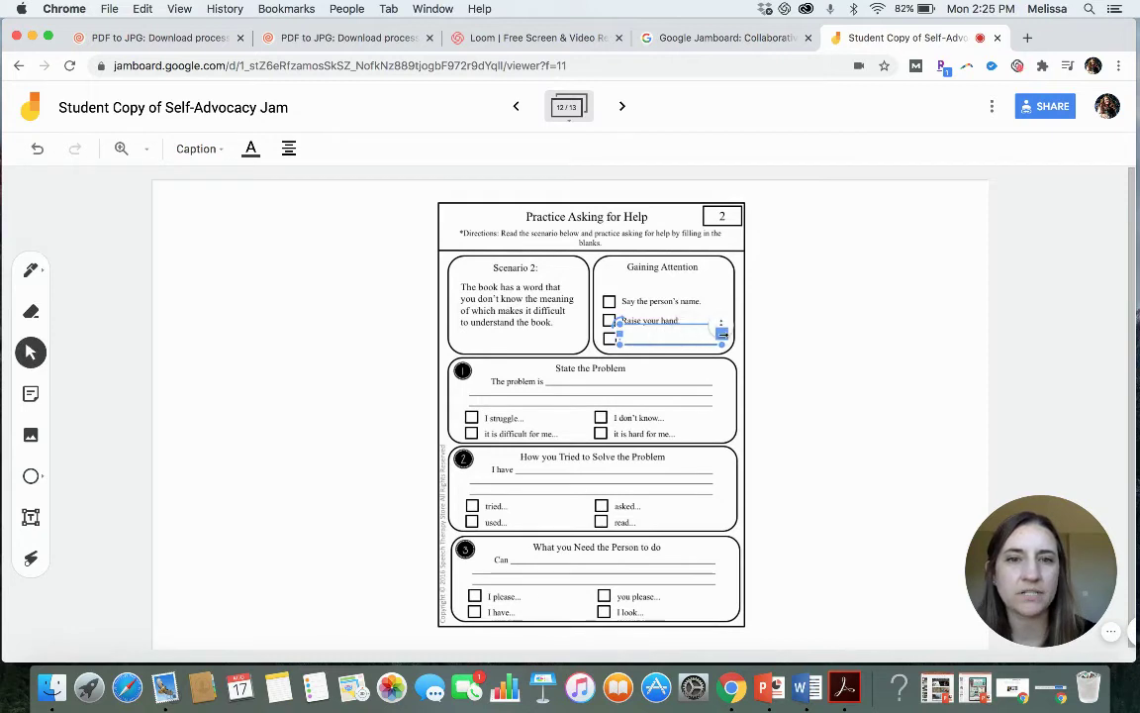
click(703, 407)
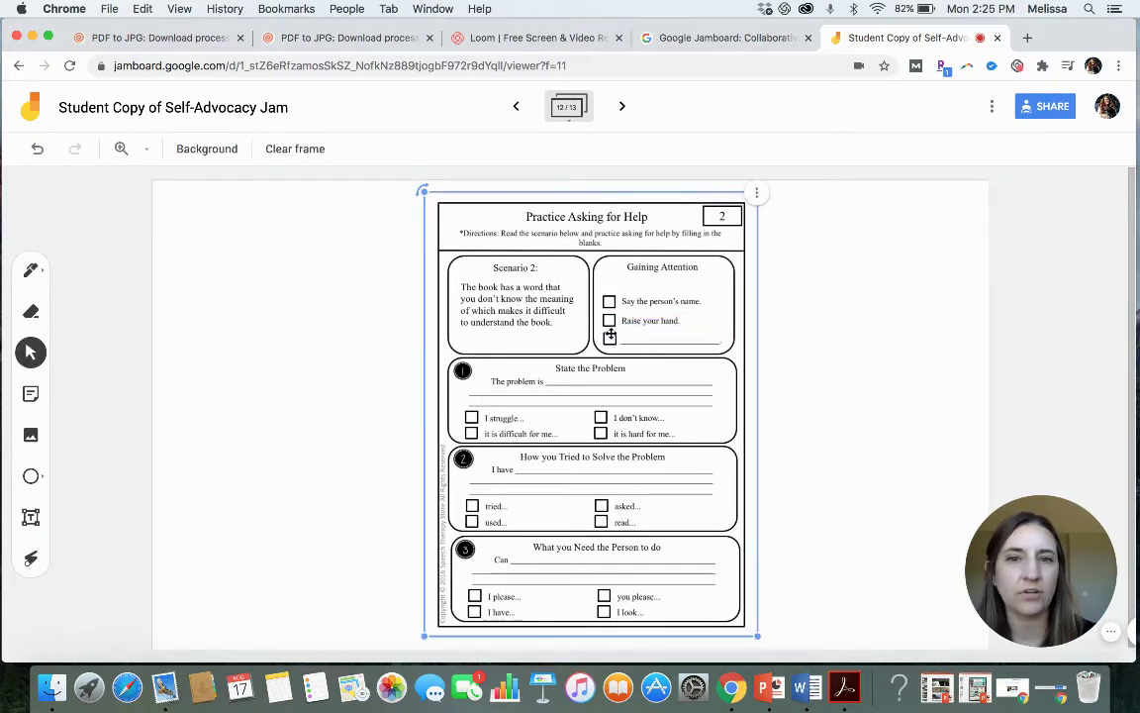
click(654, 338)
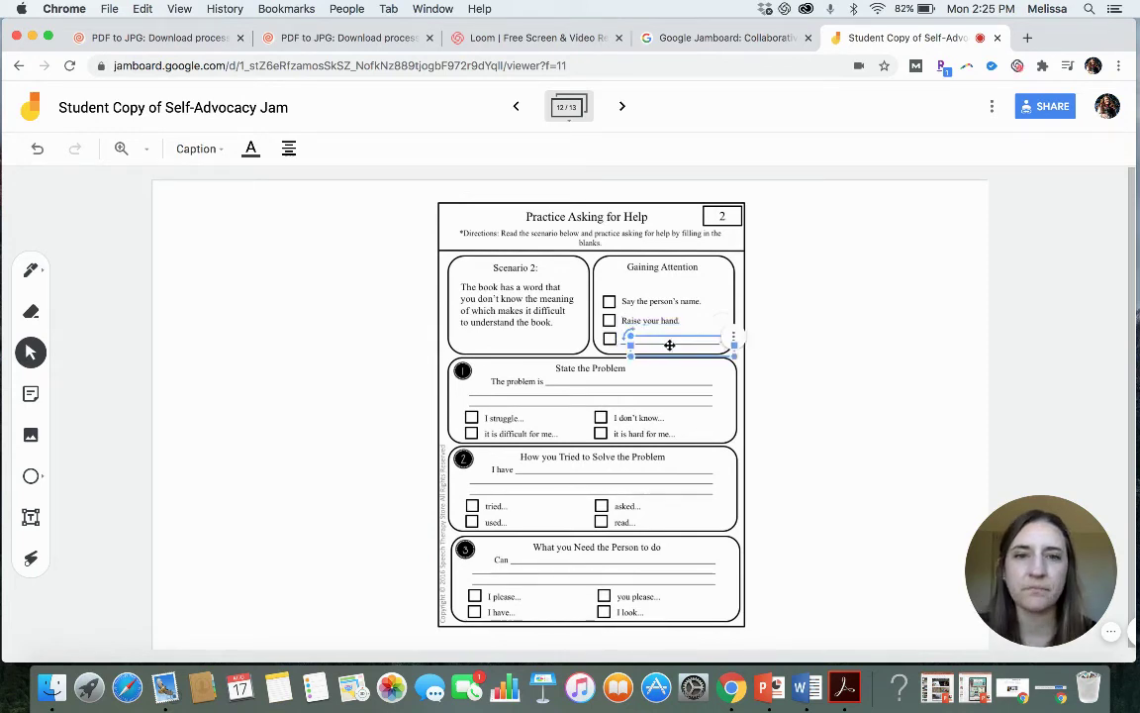
click(642, 322)
click(651, 338)
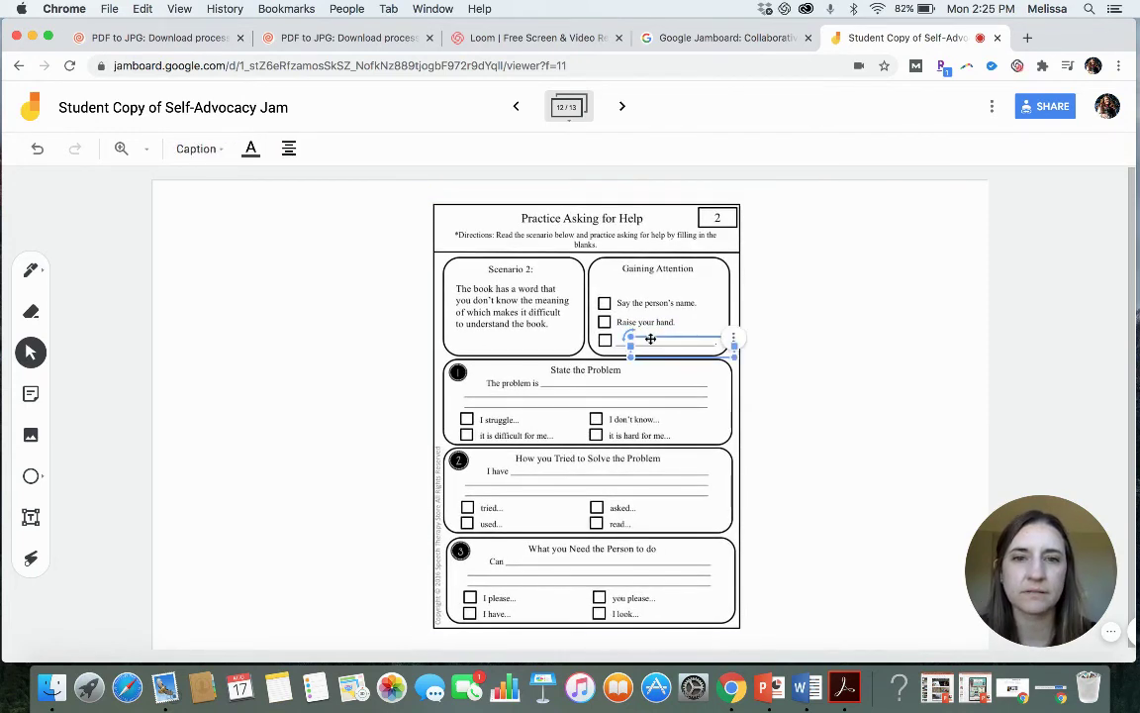
drag(650, 339, 613, 340)
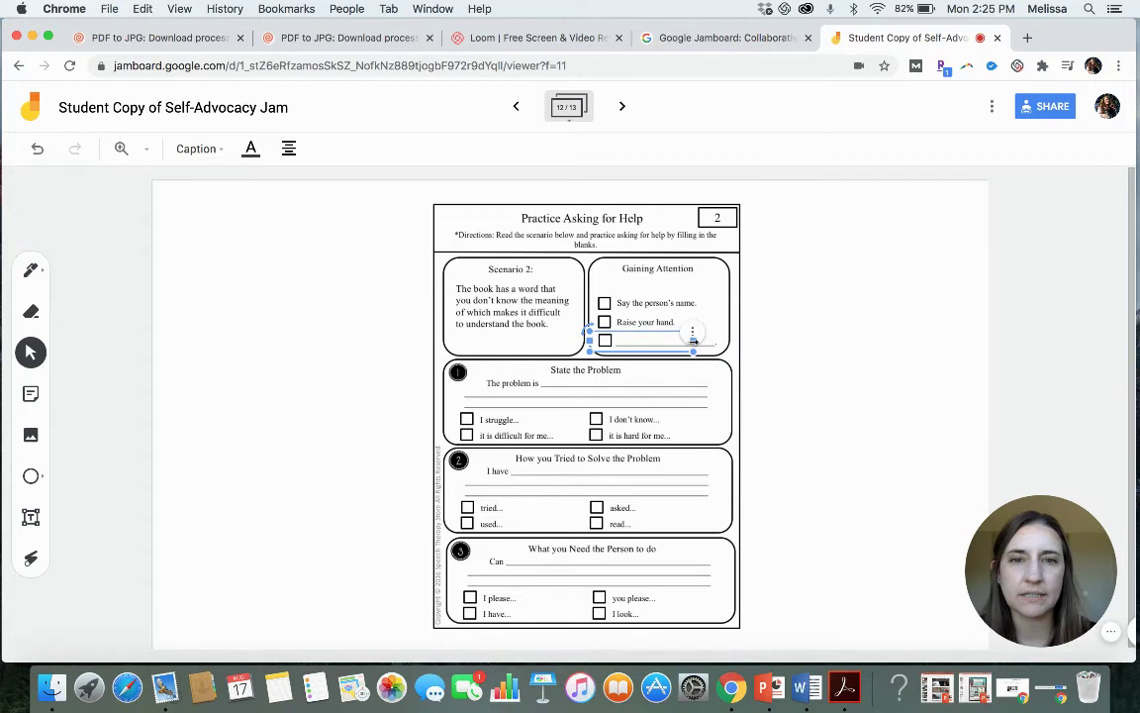
drag(693, 339, 606, 343)
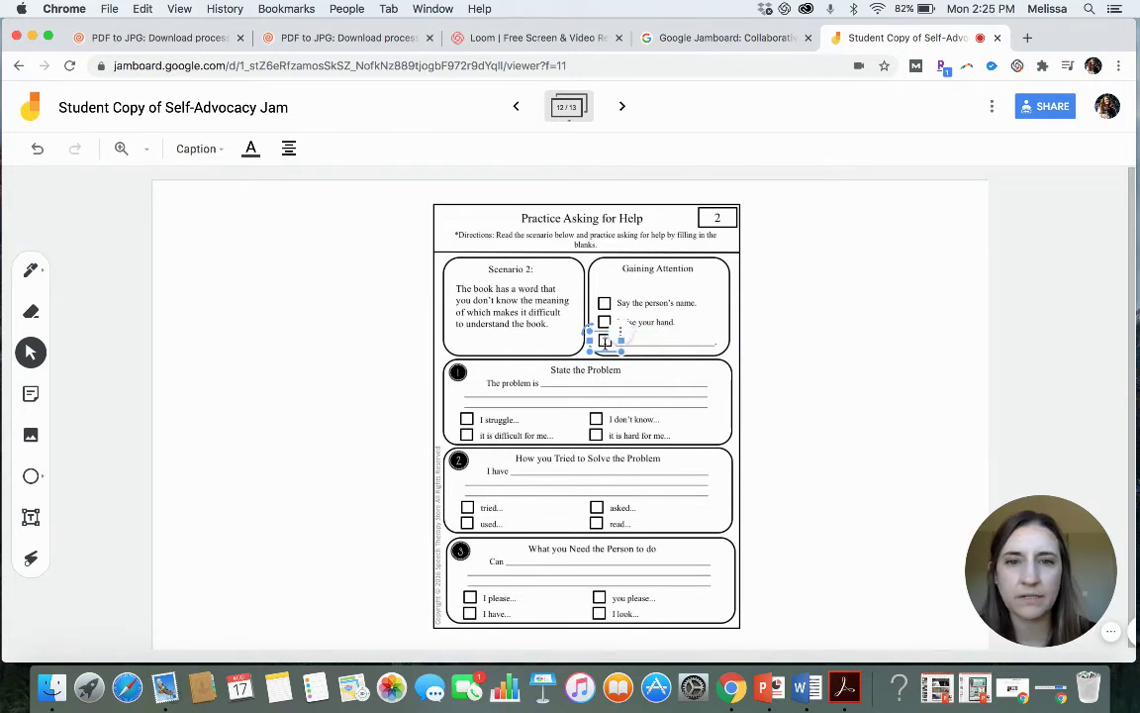
click(347, 238)
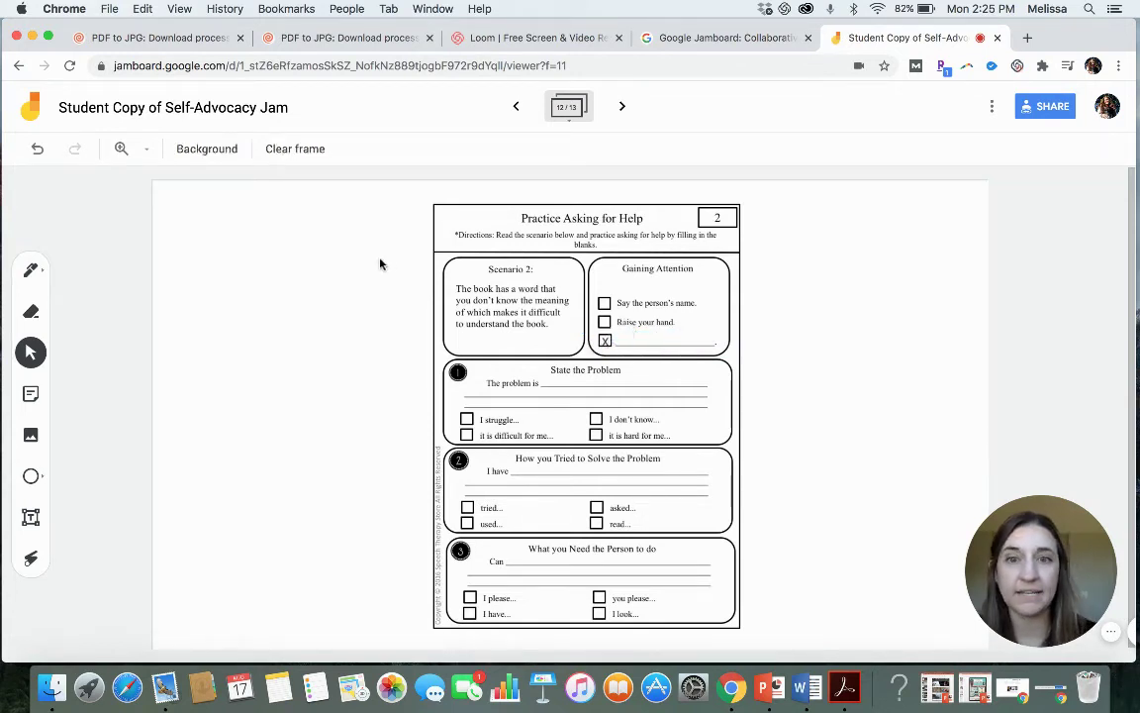
click(607, 342)
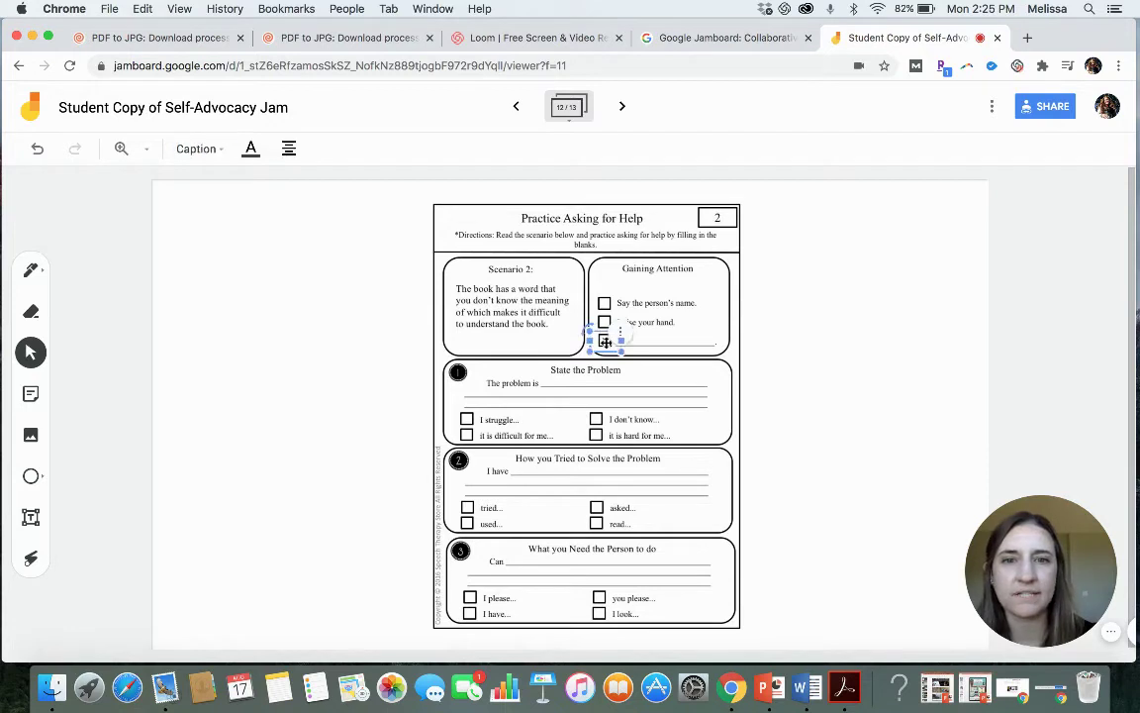
click(622, 406)
click(644, 356)
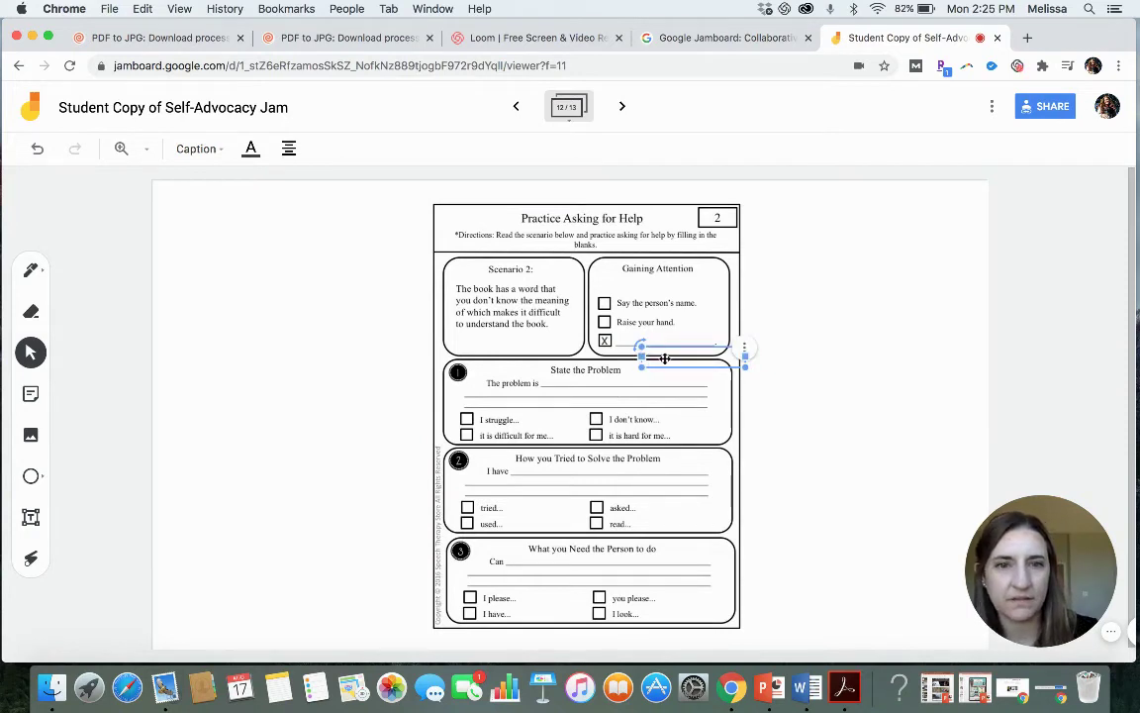
key(Escape)
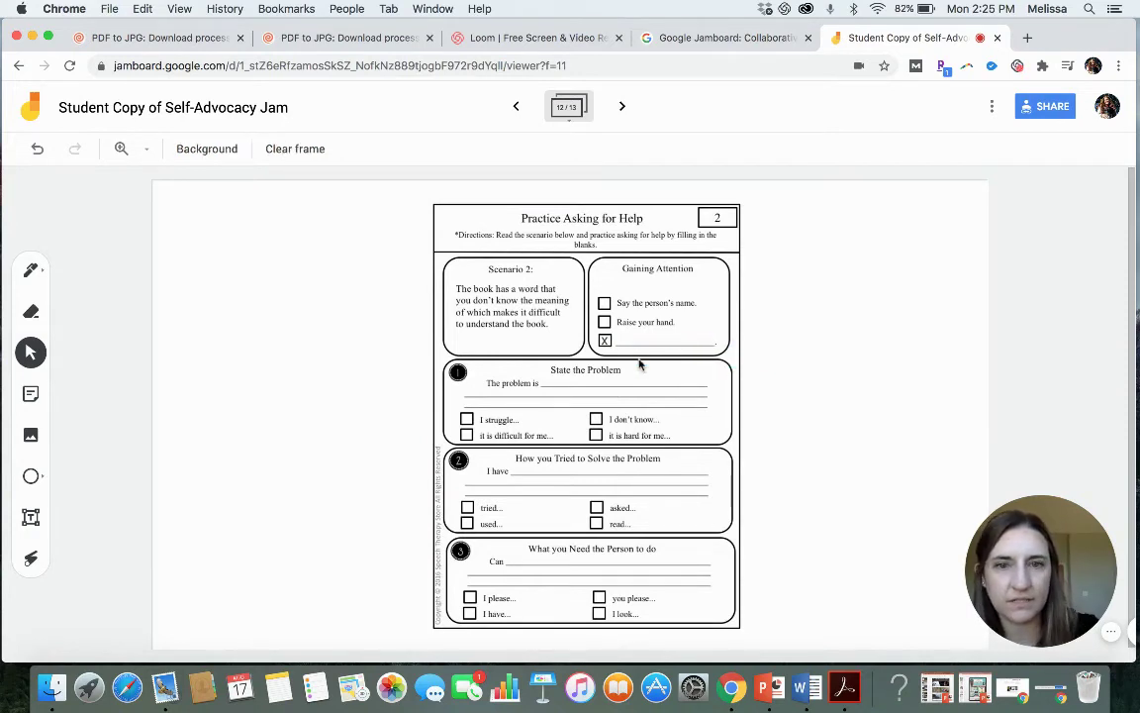
click(605, 340)
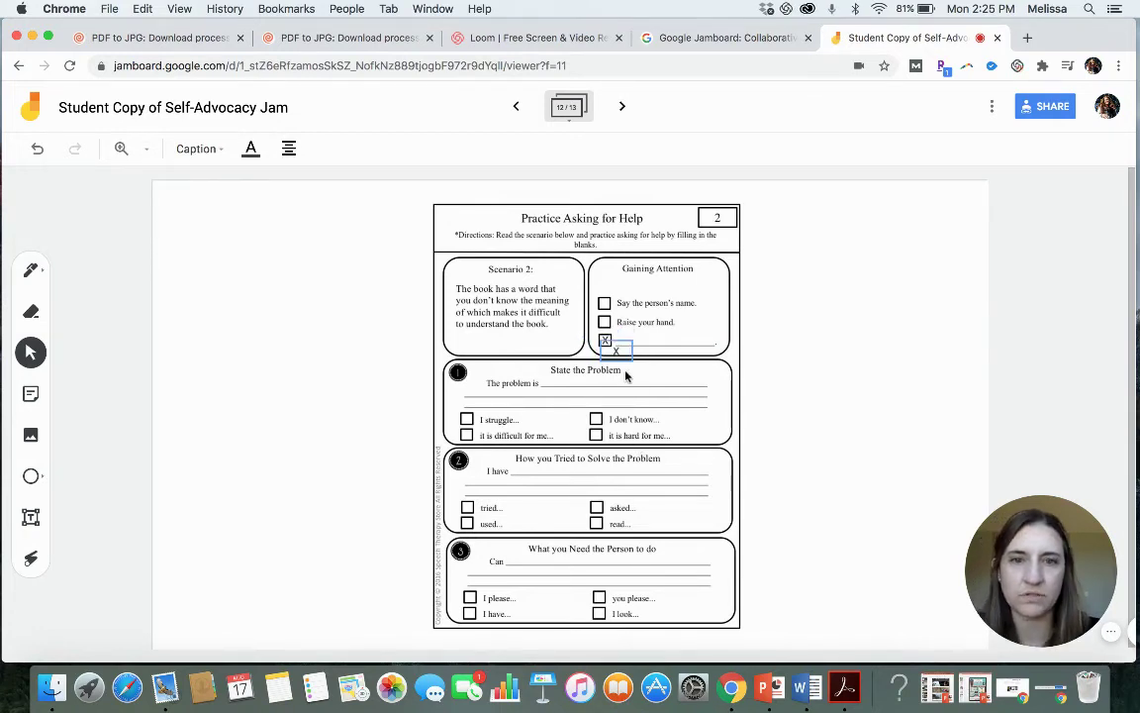
click(607, 341)
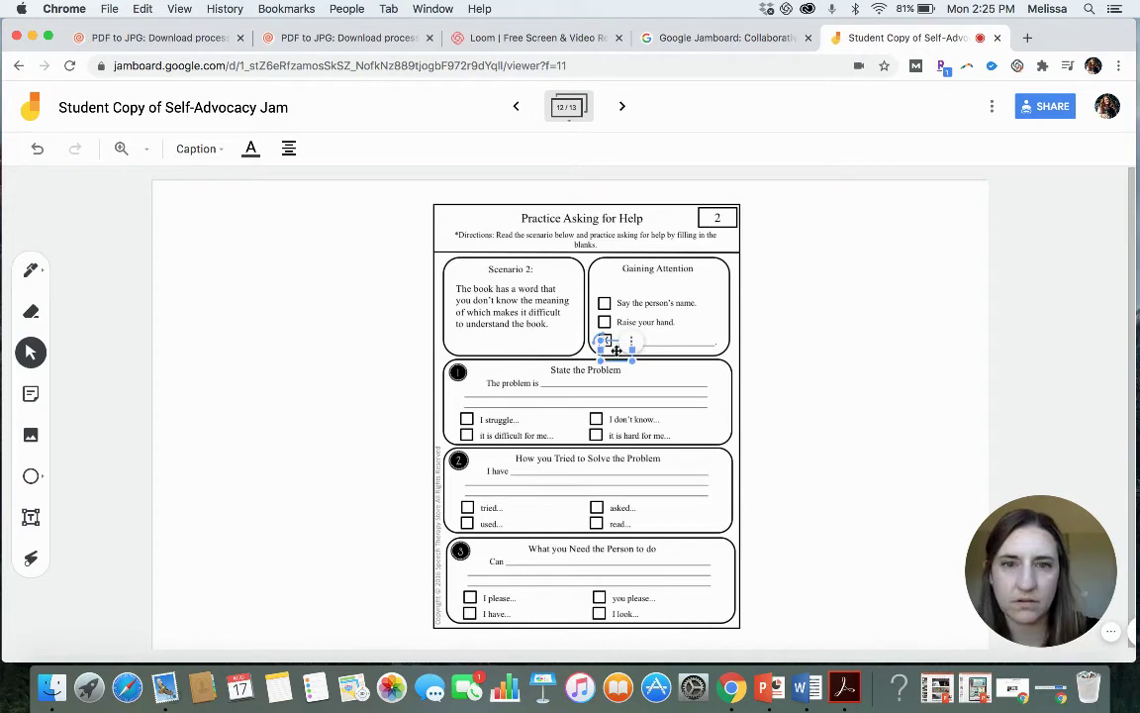
drag(616, 350, 604, 322)
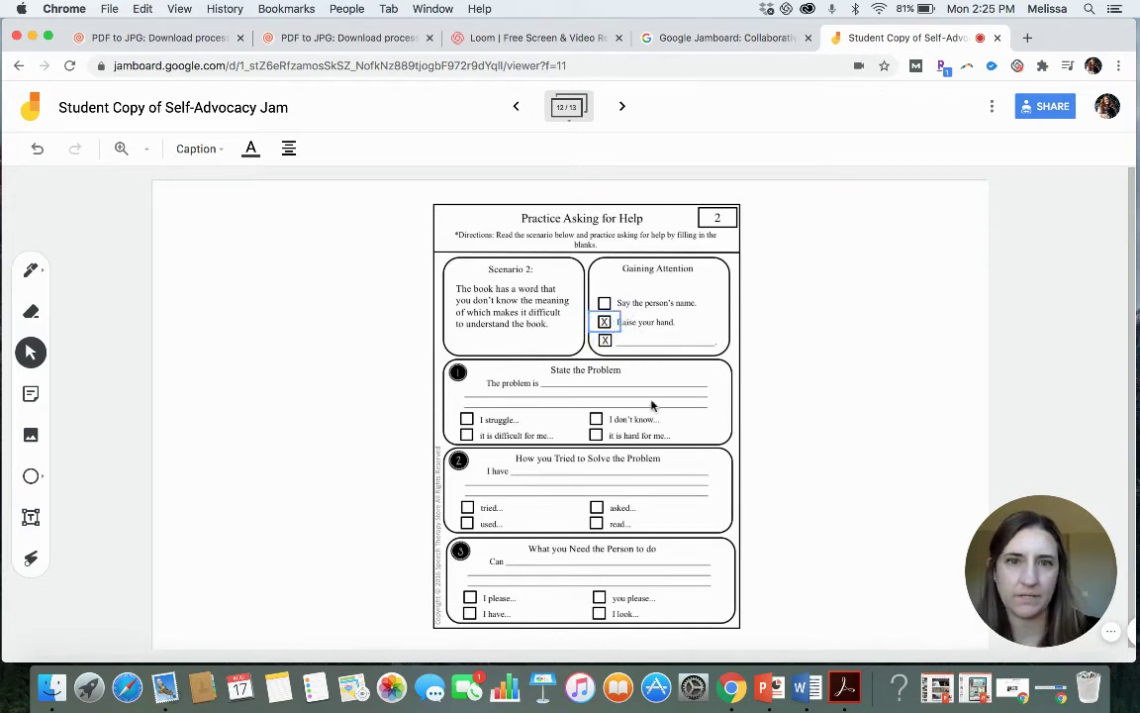
key(ctrl+v)
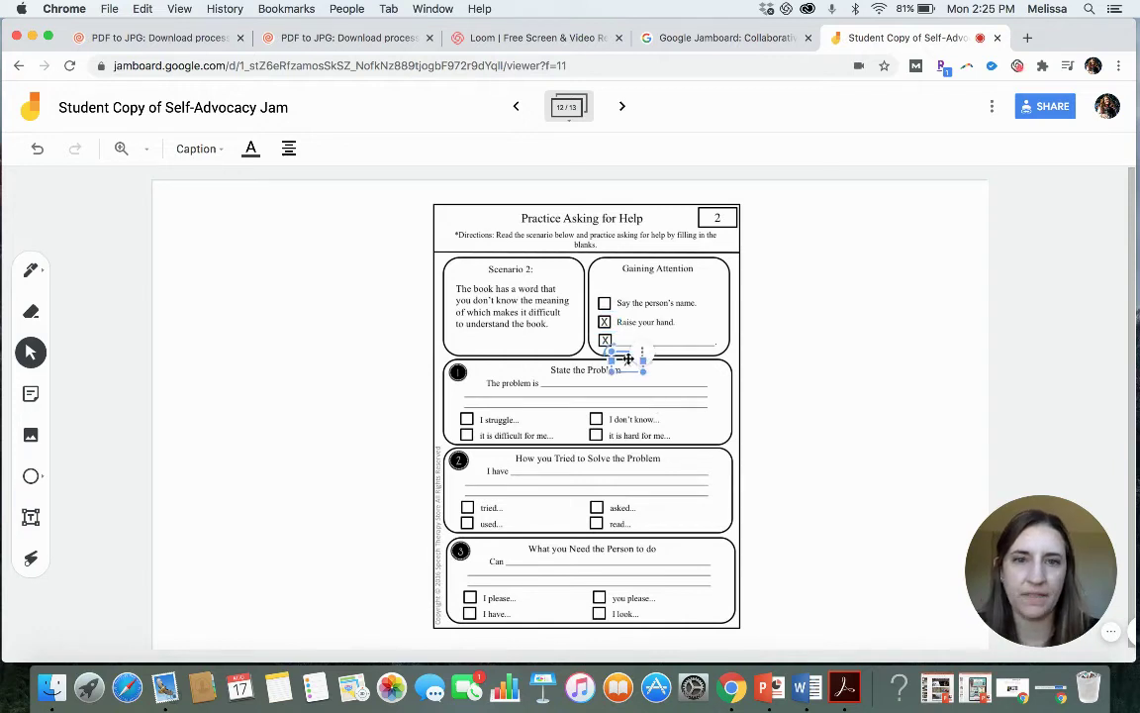
drag(631, 356, 605, 302)
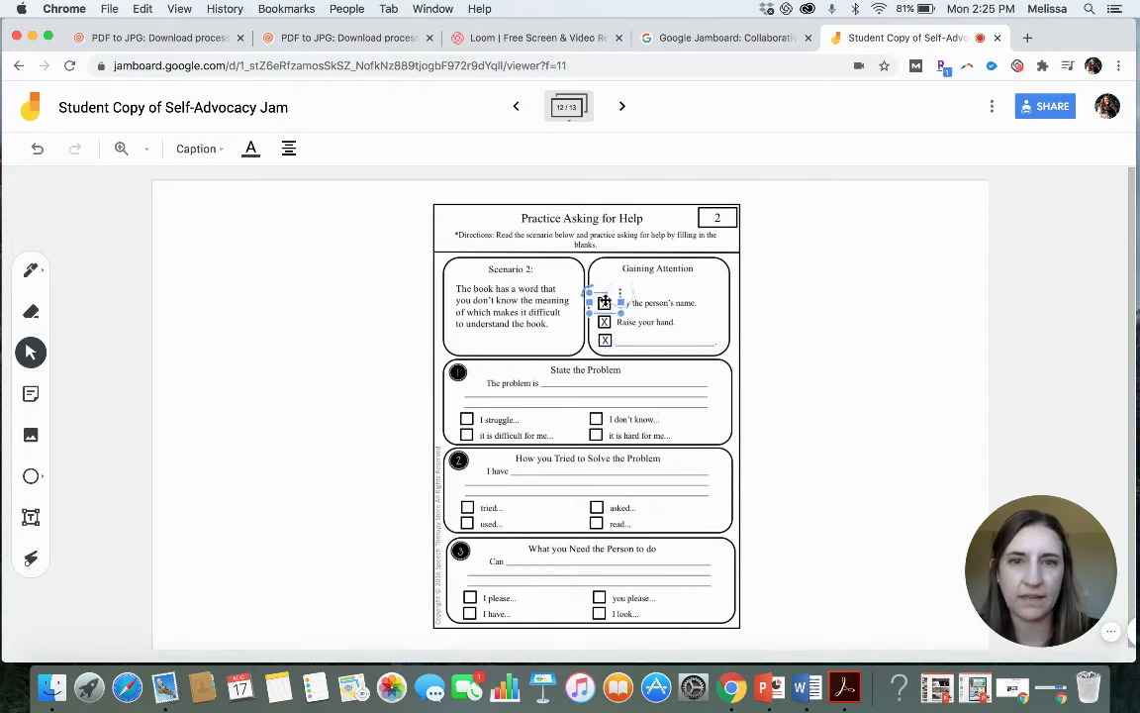
click(605, 339)
drag(605, 339, 604, 322)
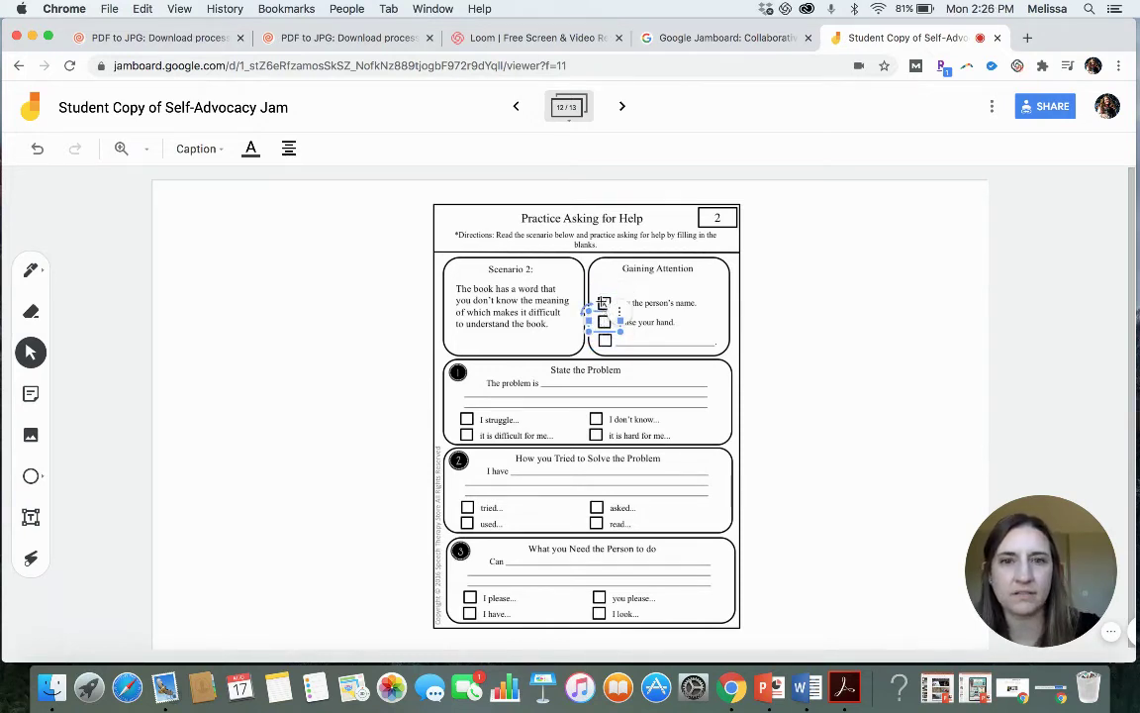
drag(604, 319, 603, 302)
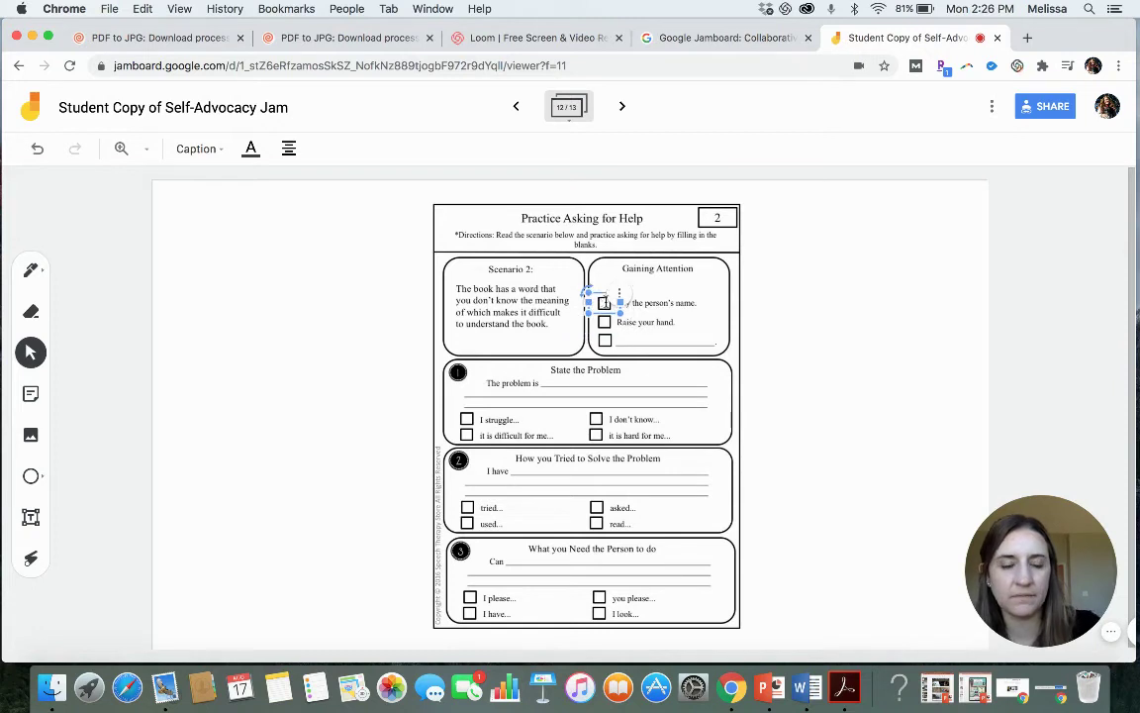
click(288, 304)
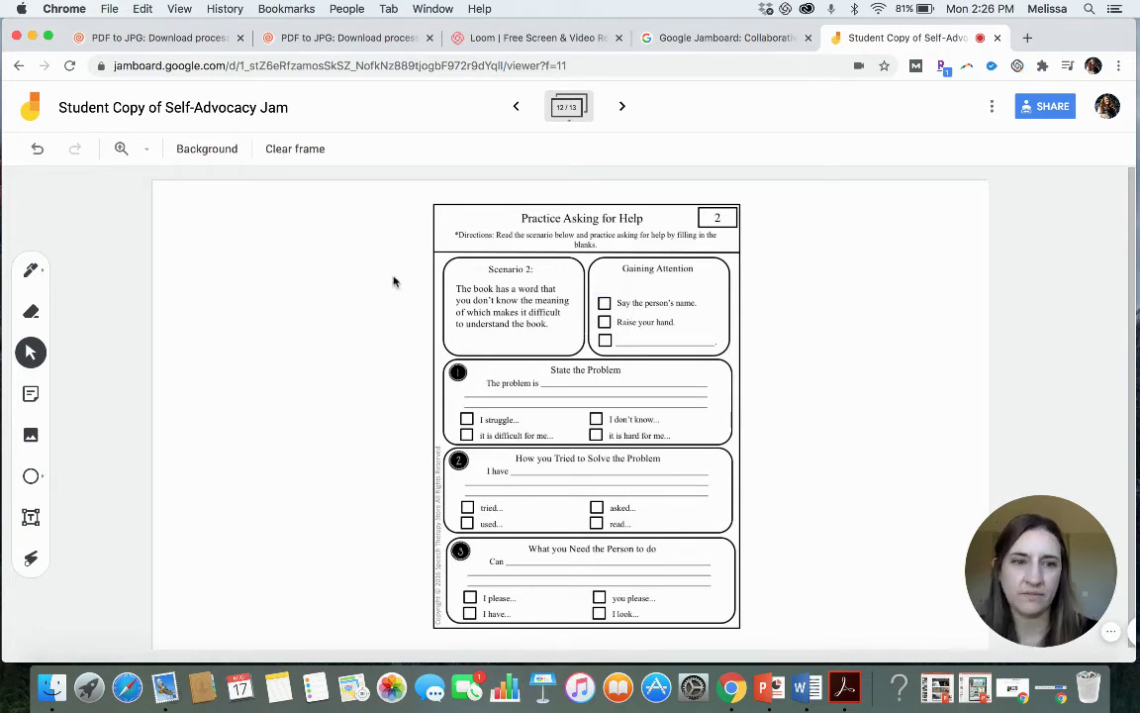
click(604, 302)
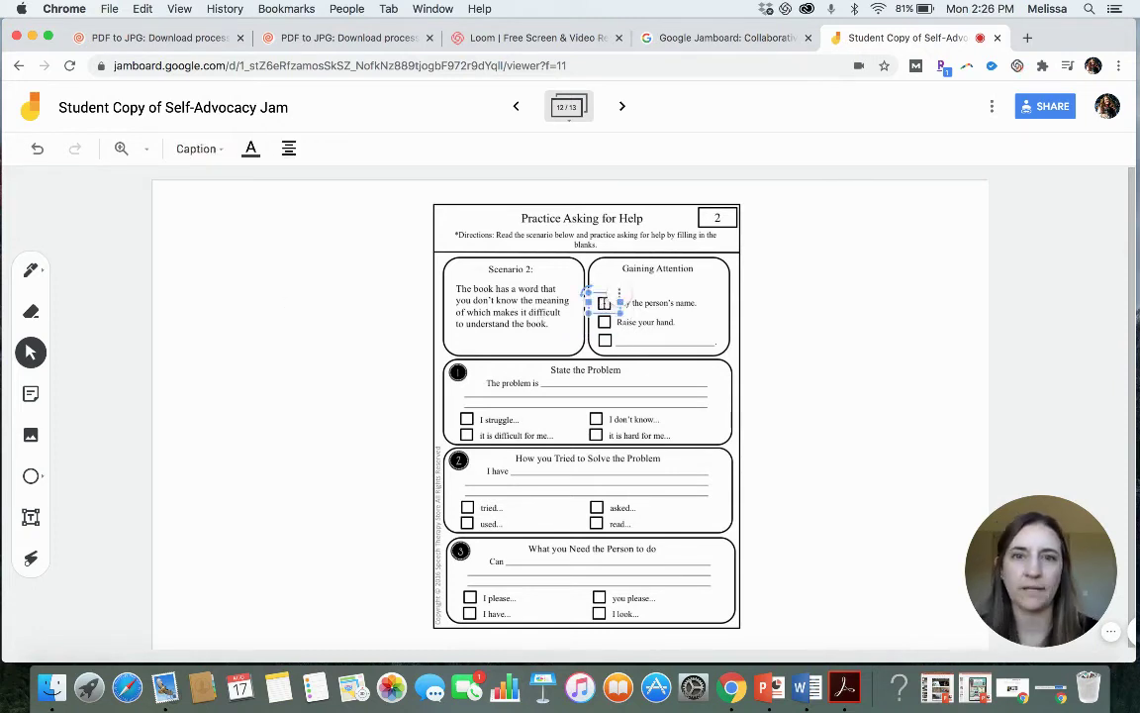
click(331, 318)
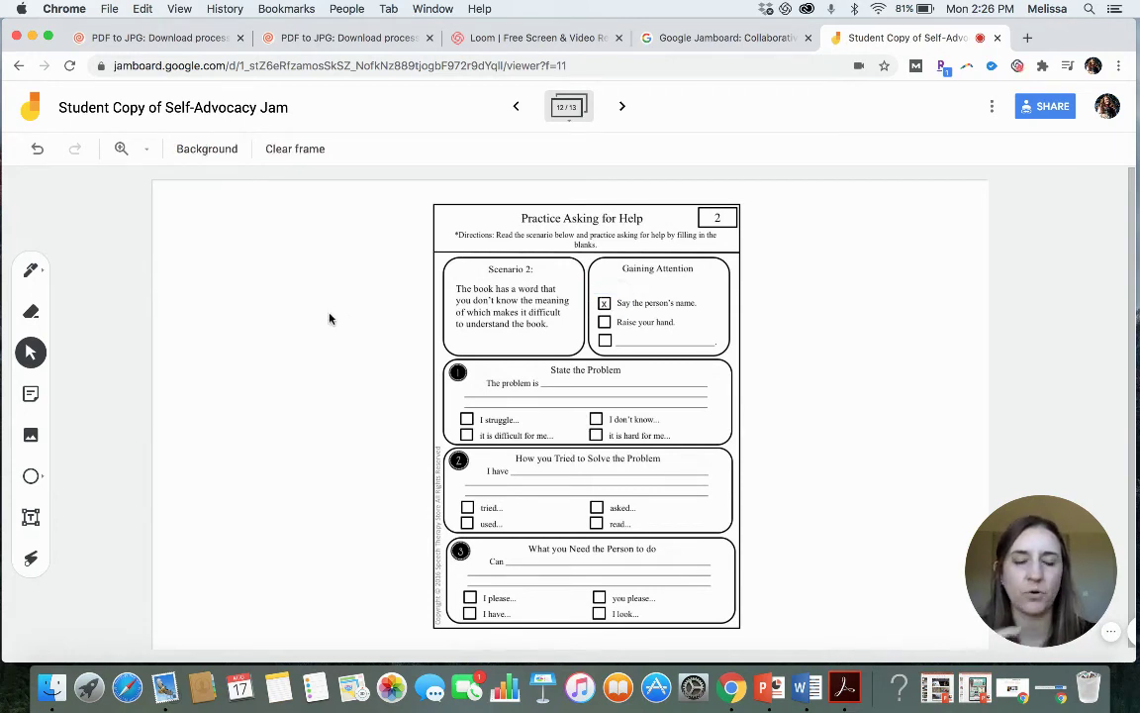
click(604, 303)
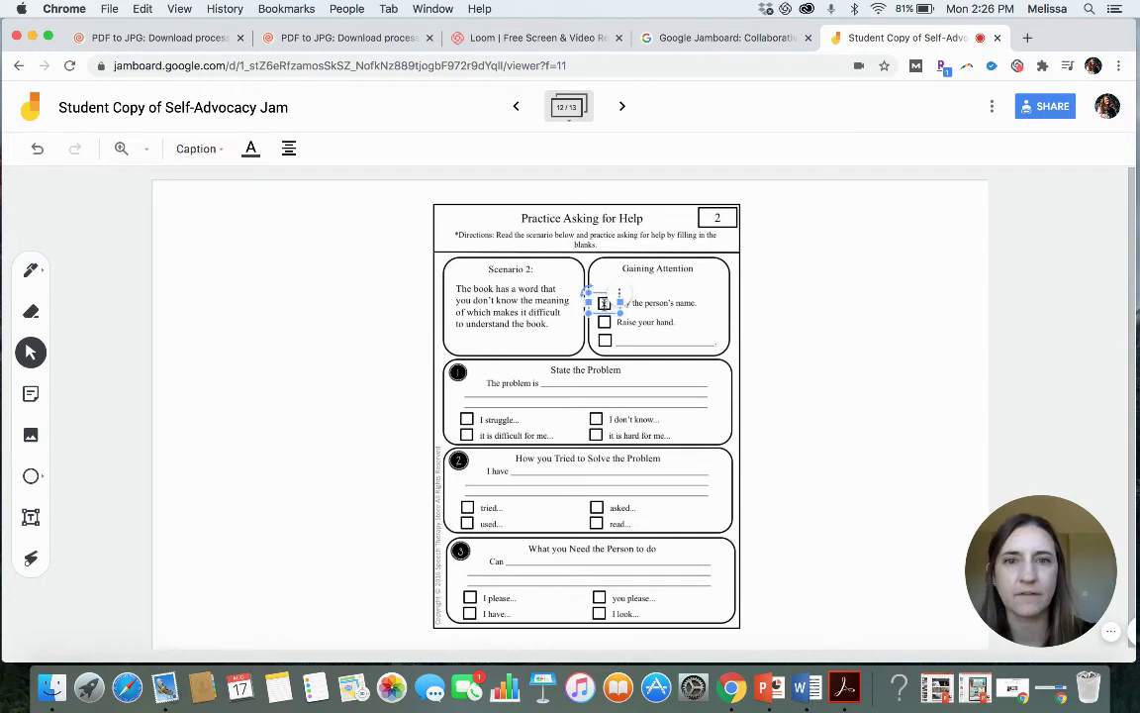
key(BackSpace)
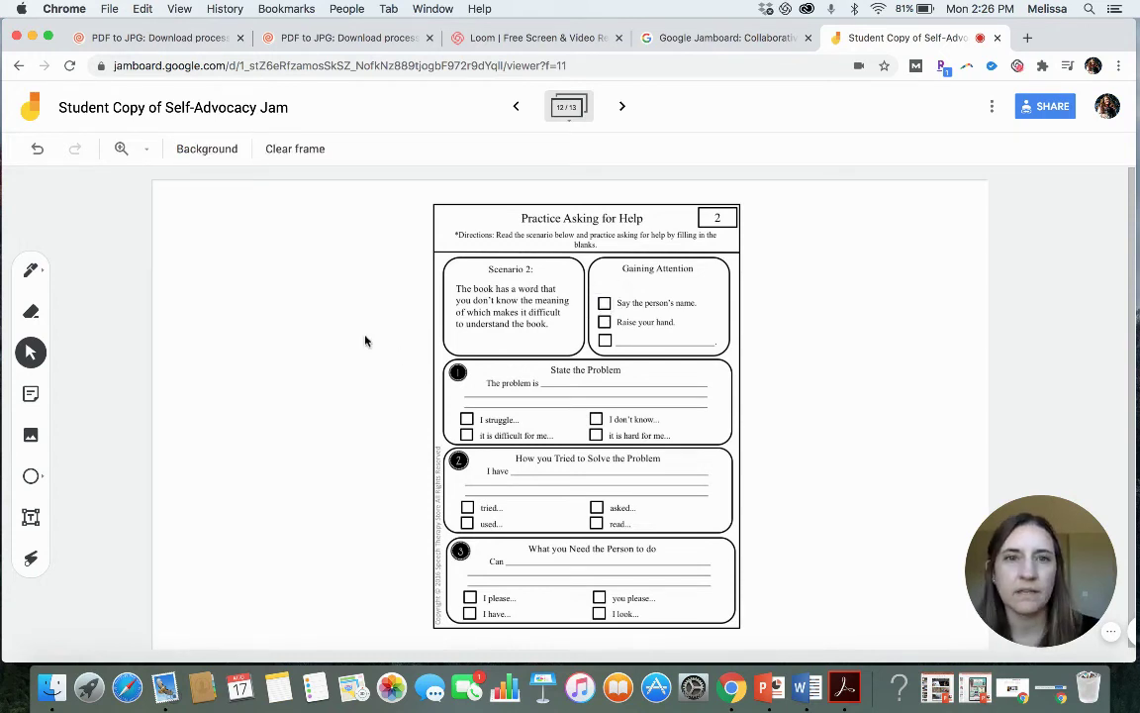
Step: On blank frame 13, insert the Slide34.jpg worksheet image from the computer
click(624, 106)
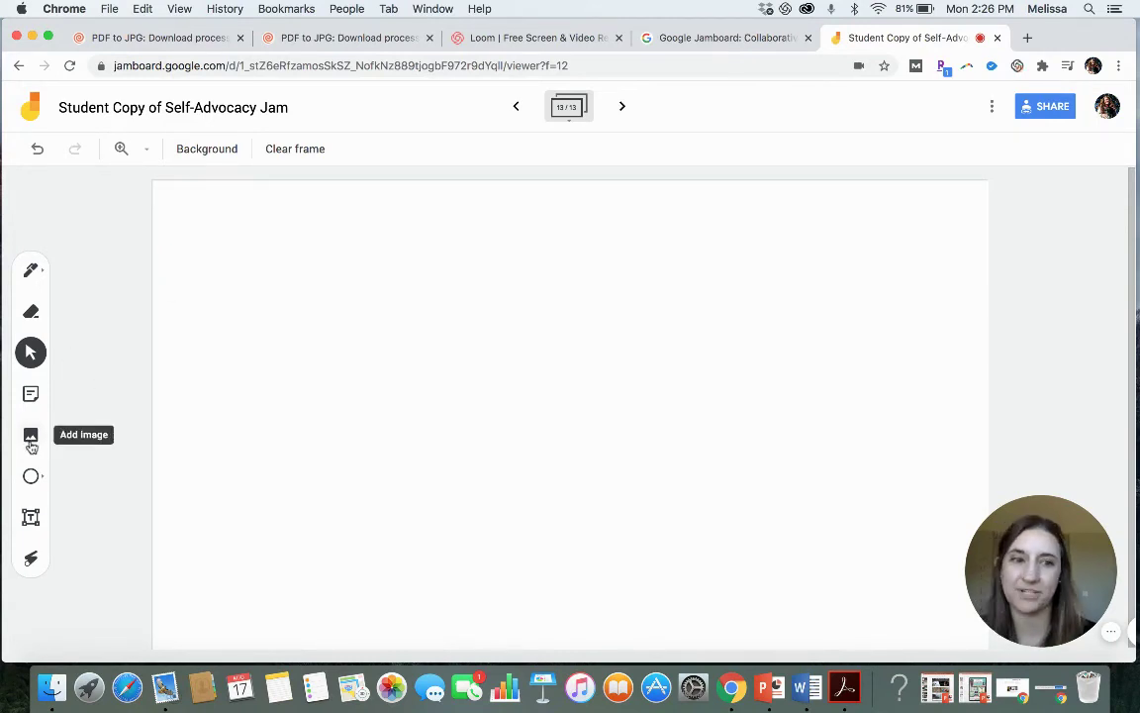
click(31, 438)
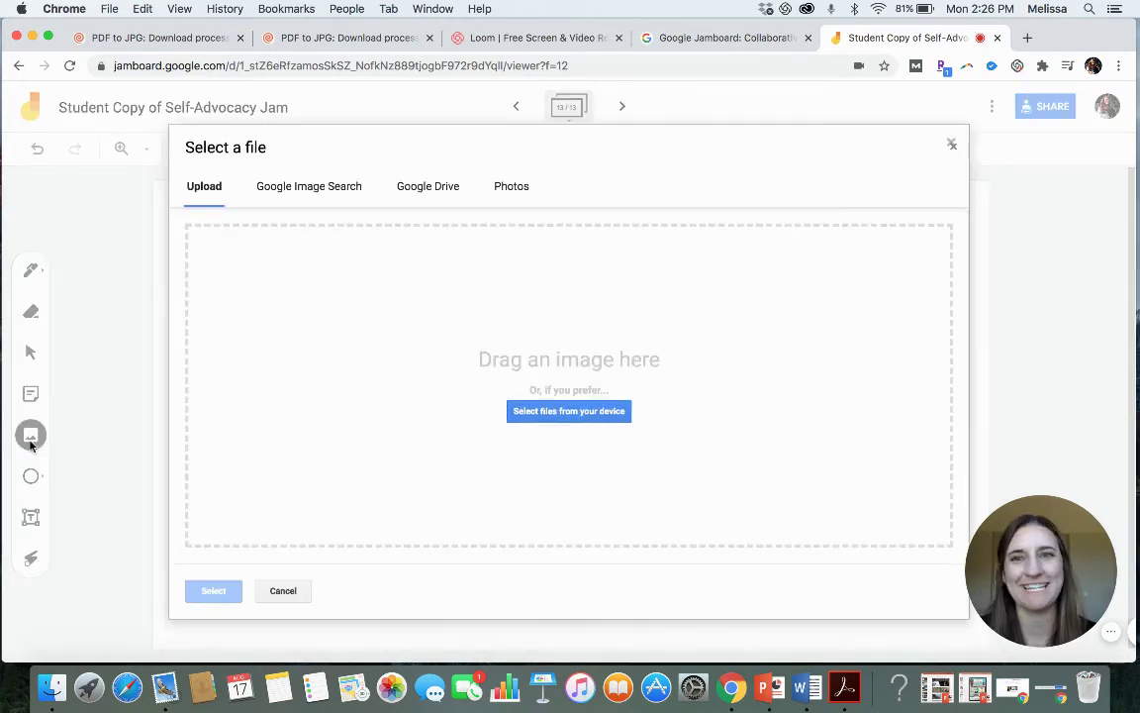
click(582, 415)
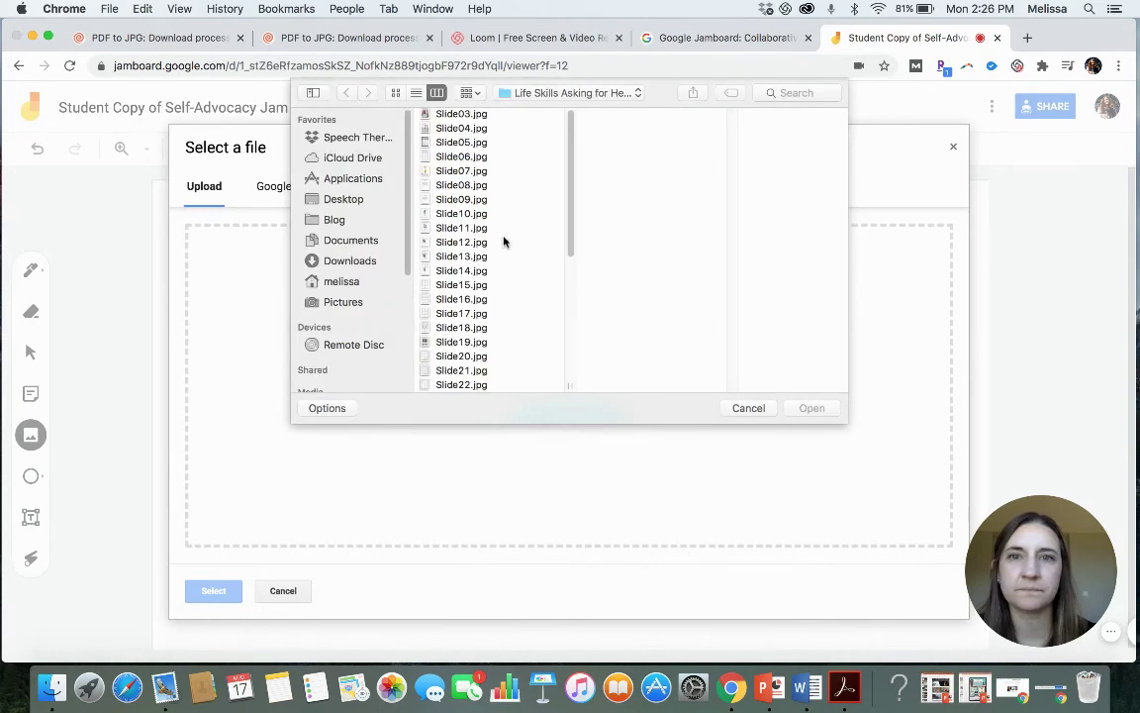
click(495, 217)
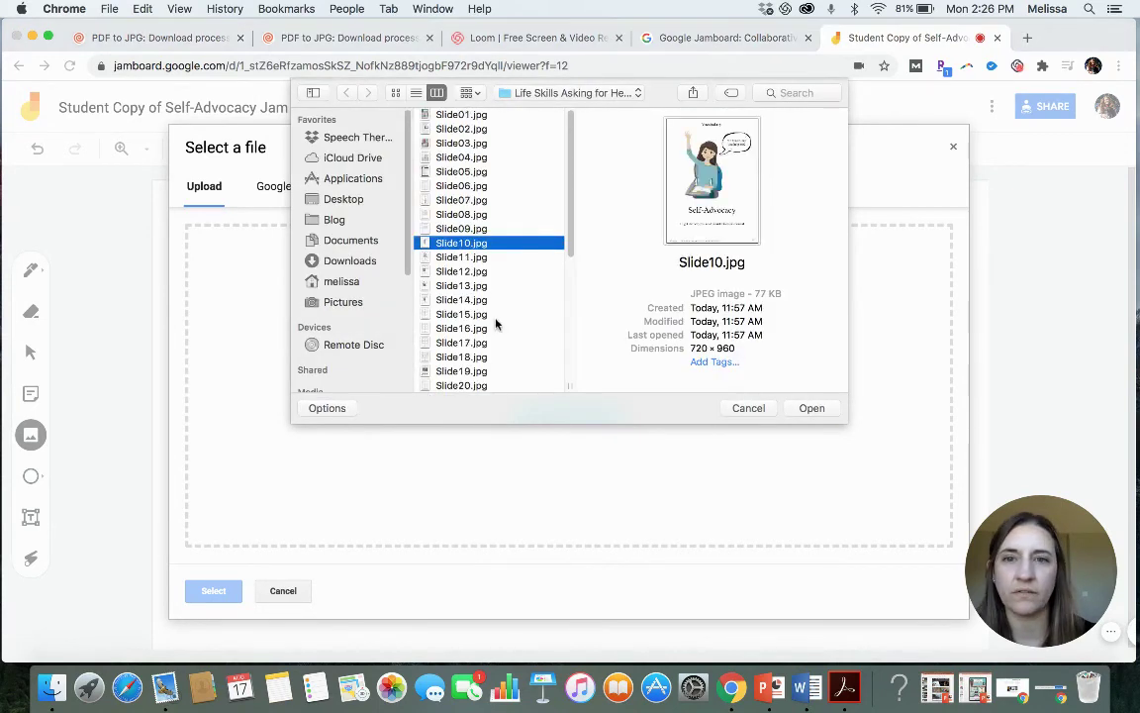
scroll(495, 323, down, 1)
scroll(495, 323, down, 5)
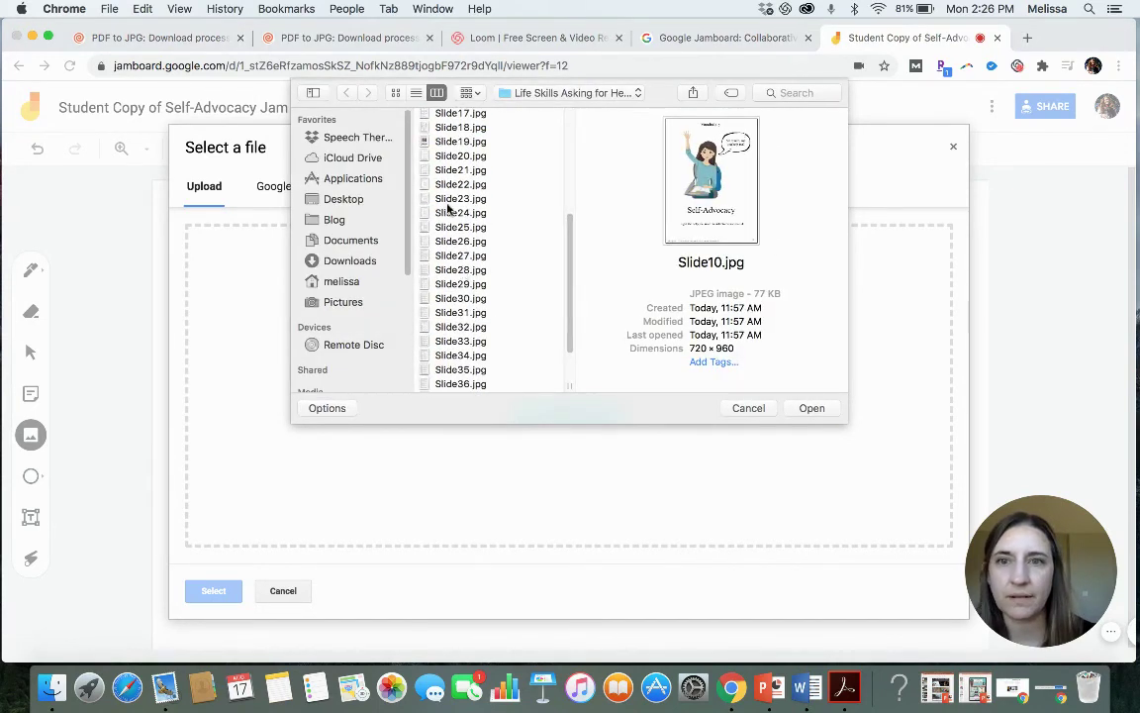
click(447, 200)
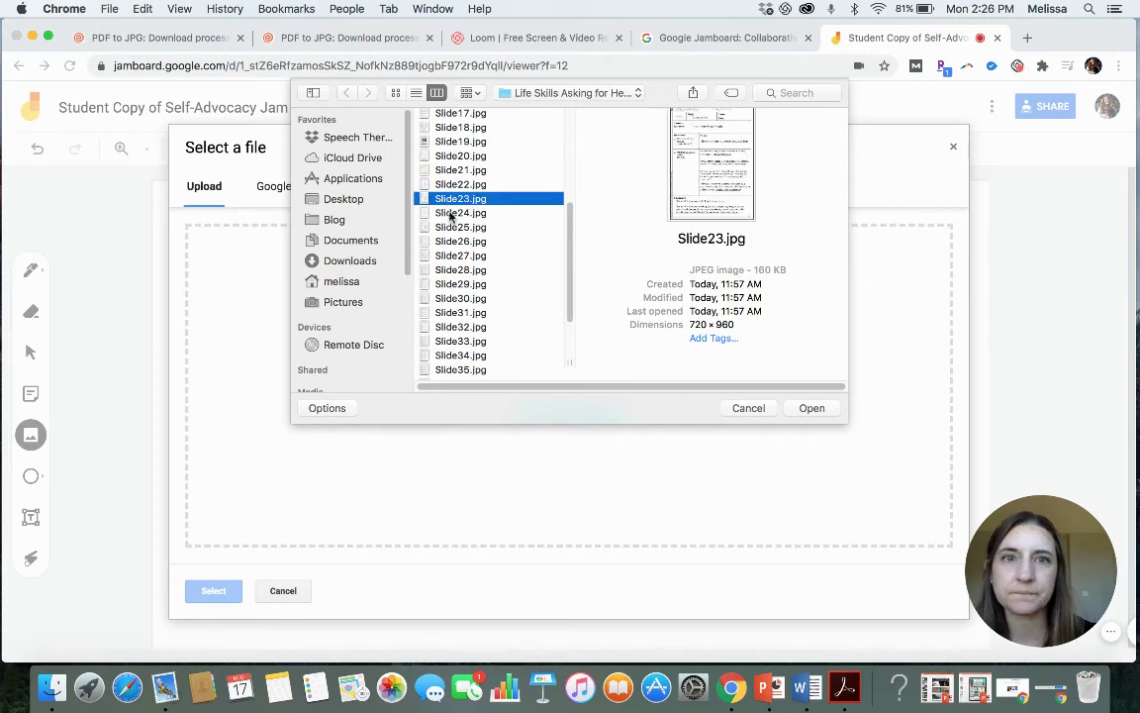
click(458, 256)
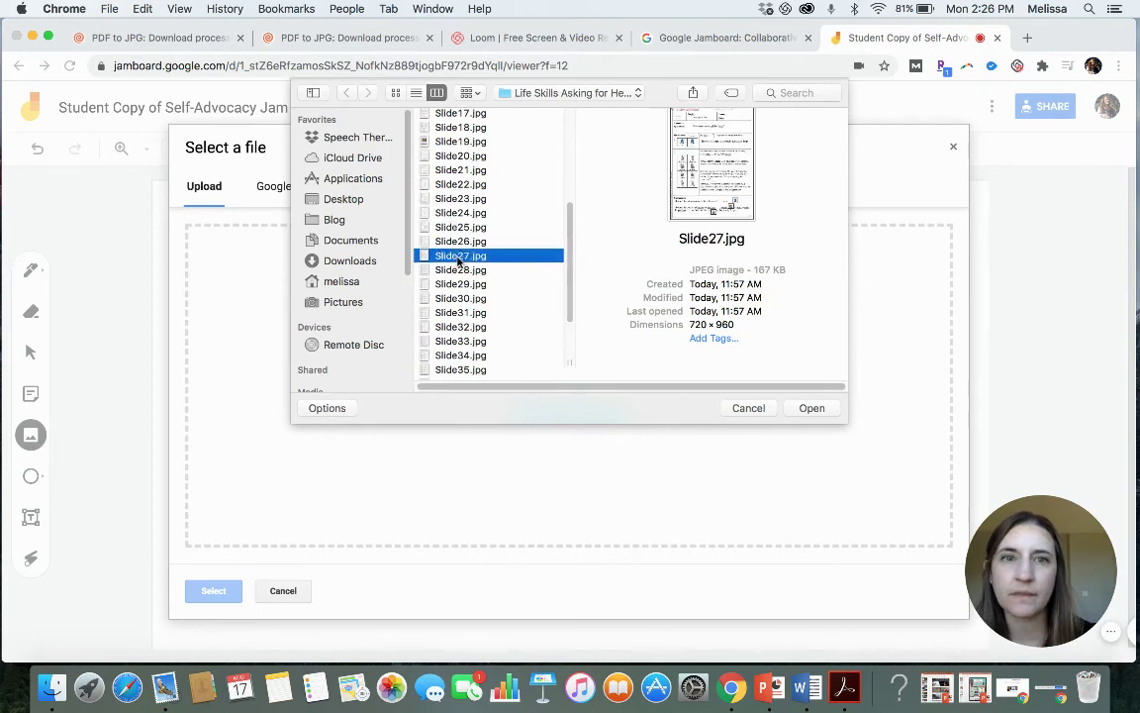
scroll(458, 260, down, 1)
click(461, 264)
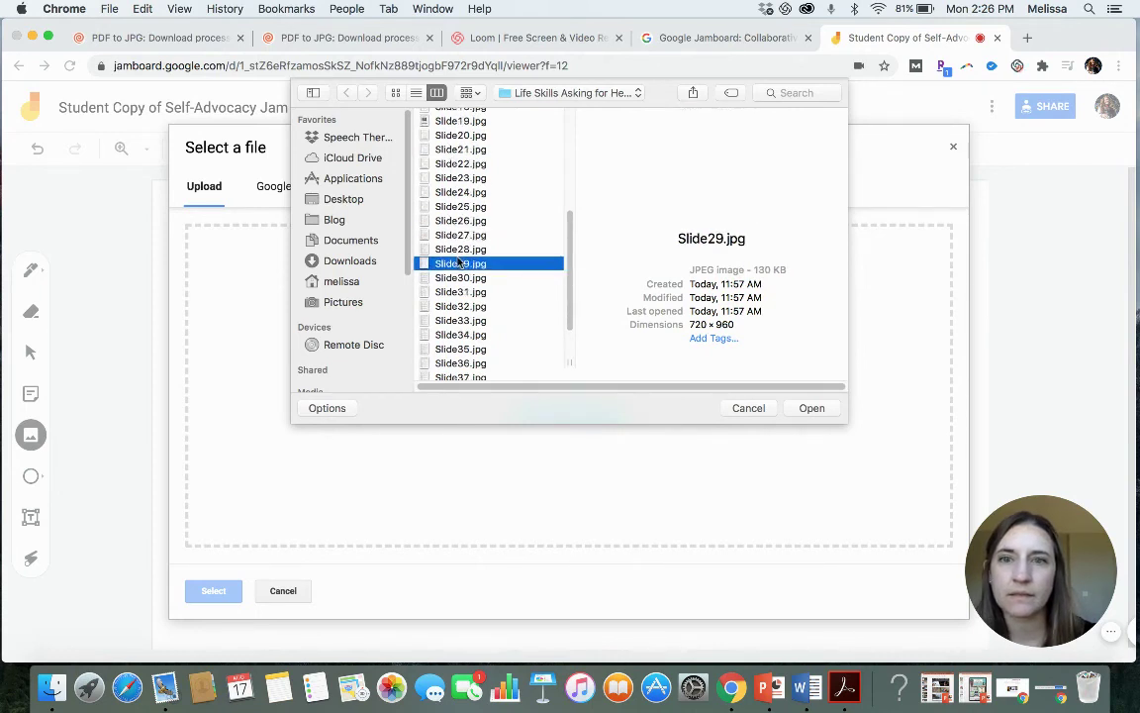
click(462, 335)
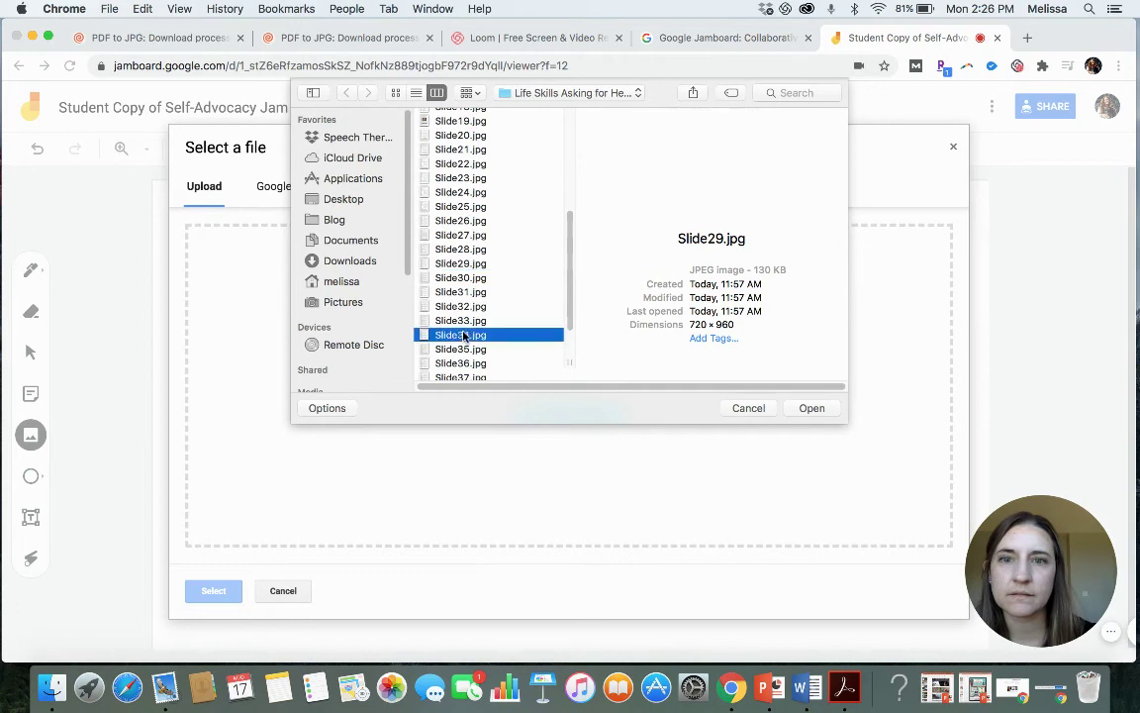
click(820, 416)
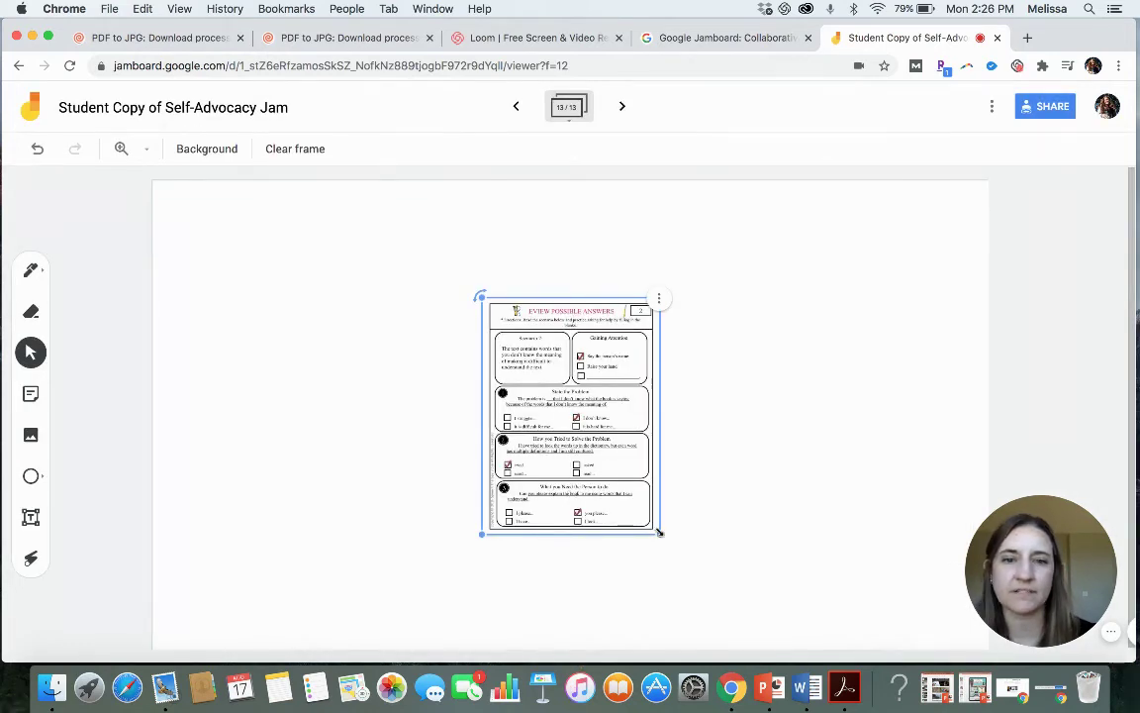
Step: Enlarge the Slide34 worksheet image and centre it on the frame
drag(659, 533, 723, 646)
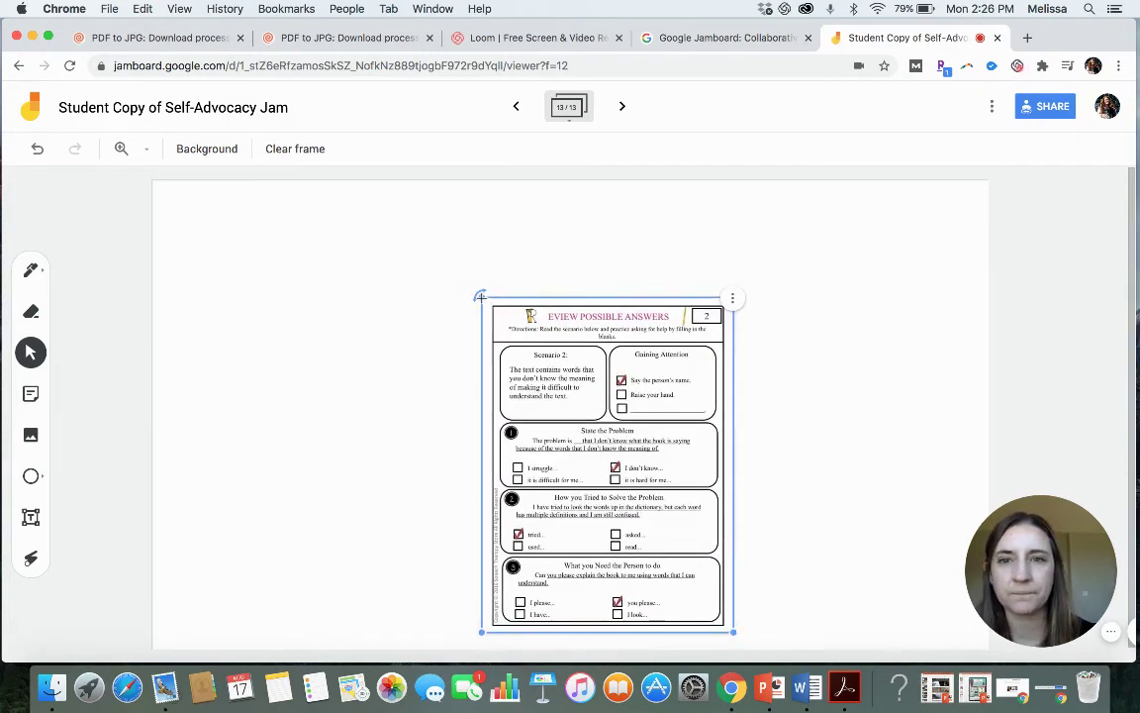
drag(581, 411, 514, 310)
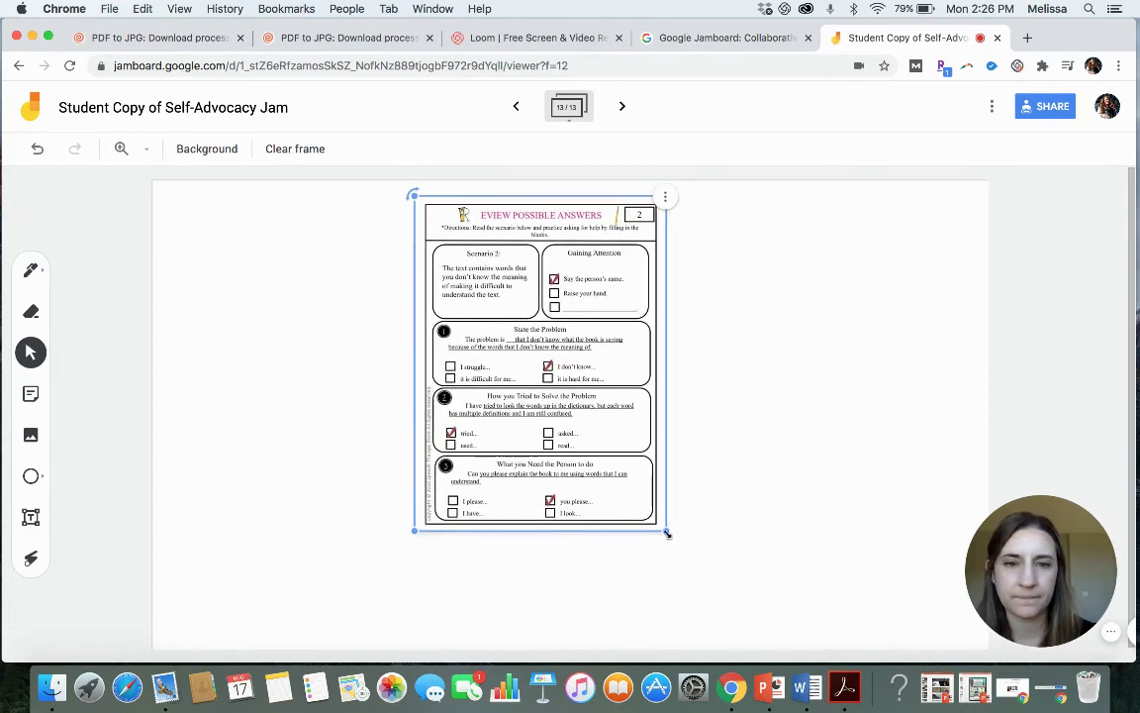
drag(667, 530, 739, 626)
click(840, 543)
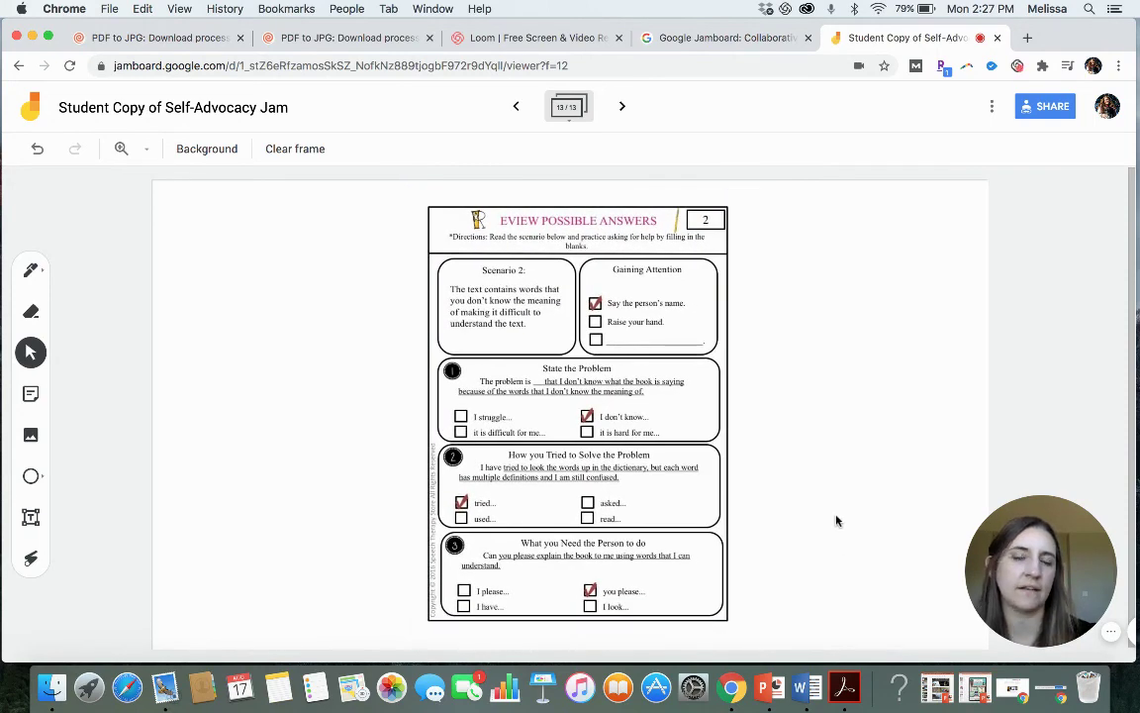
Step: Add blank frame 14 and copy the board's share link from the Share settings
click(620, 108)
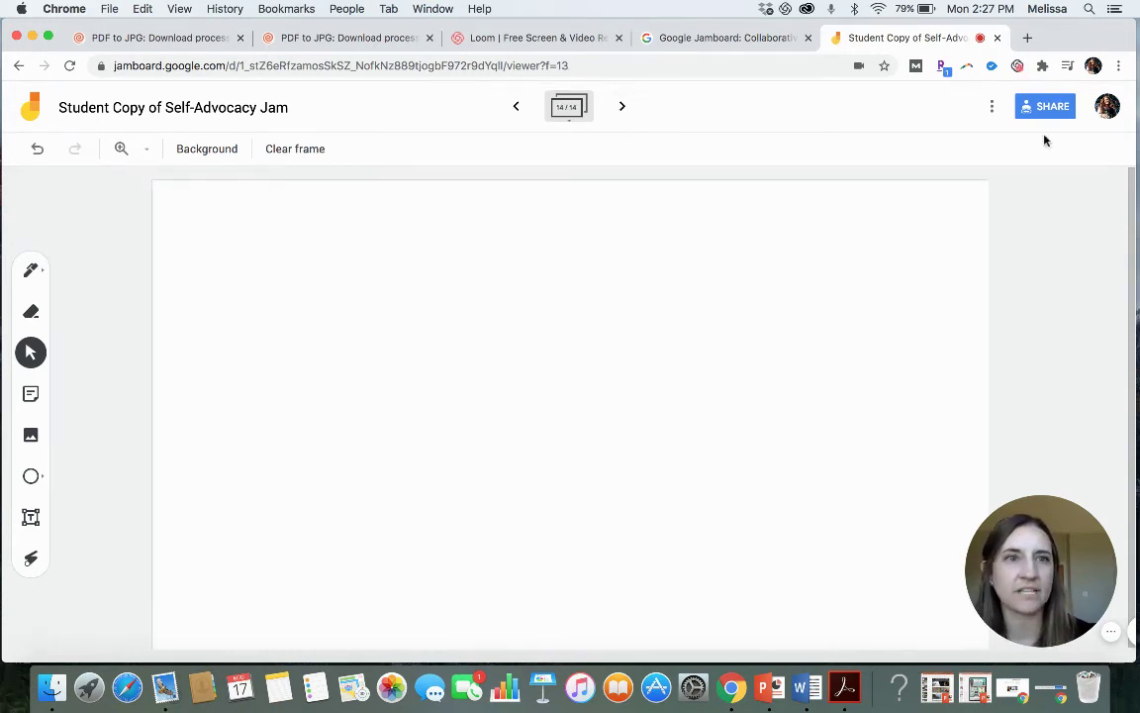
click(992, 107)
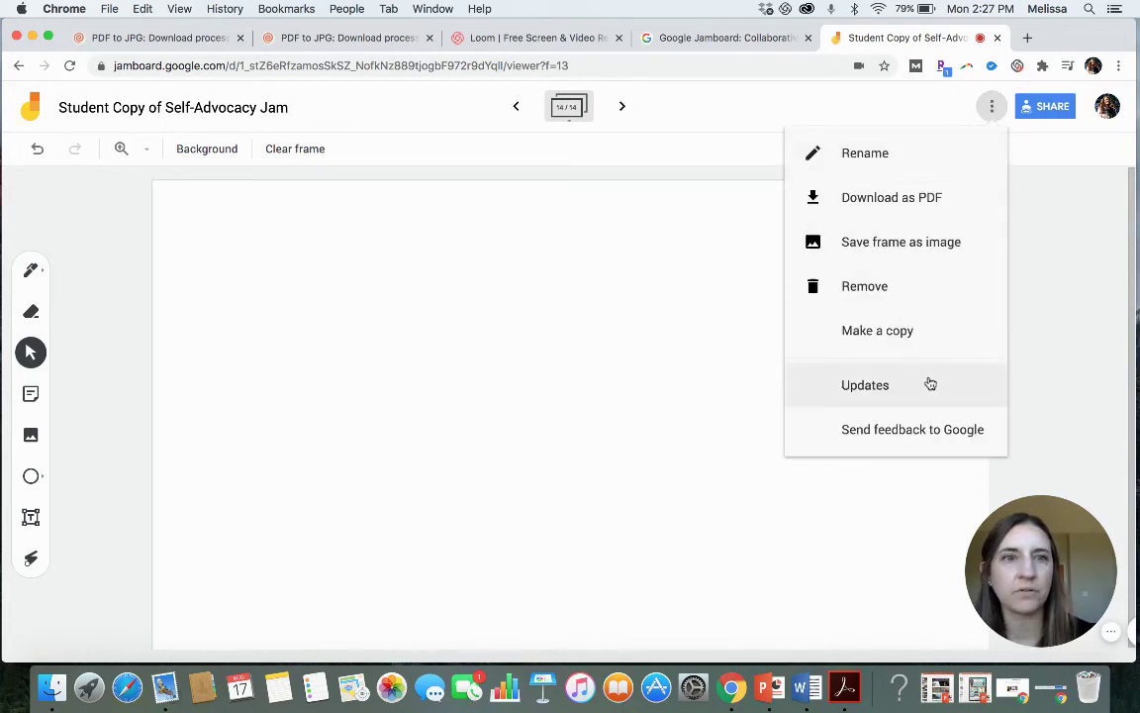
click(648, 269)
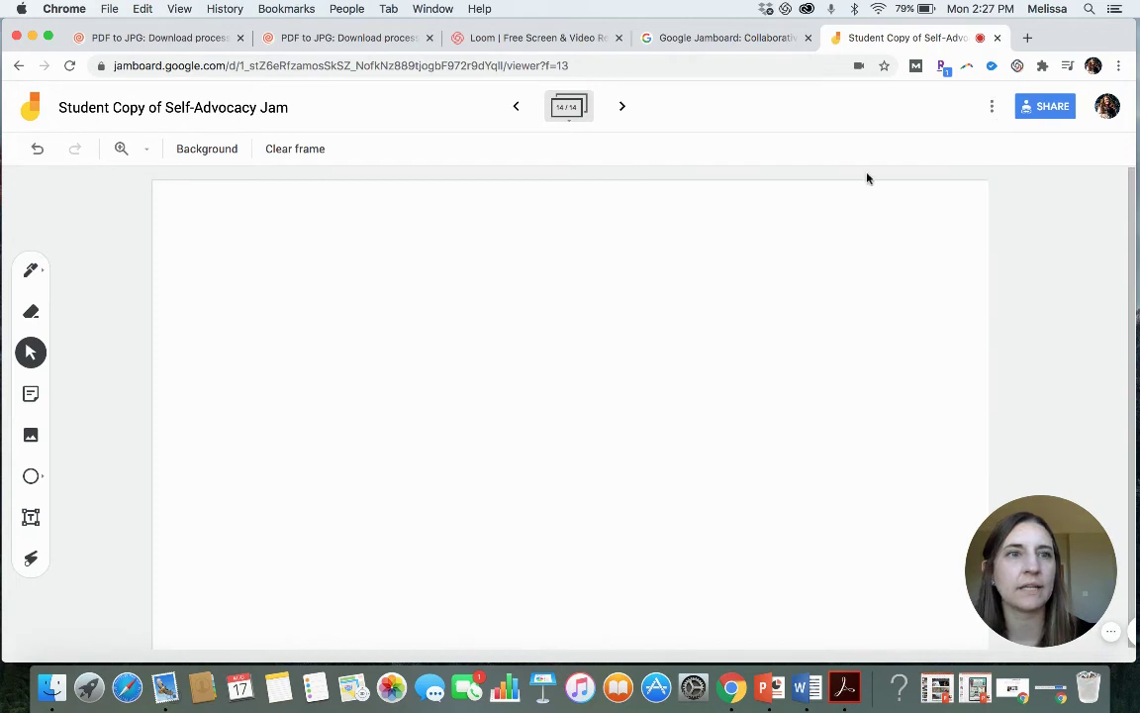
click(1052, 107)
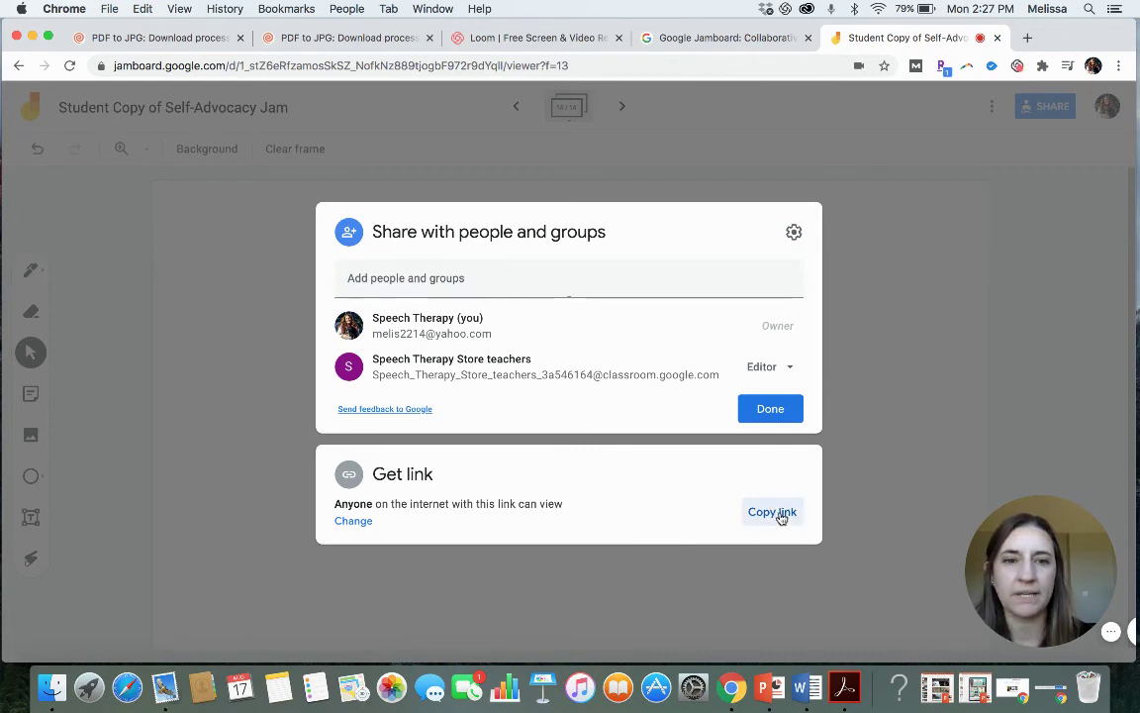
click(781, 515)
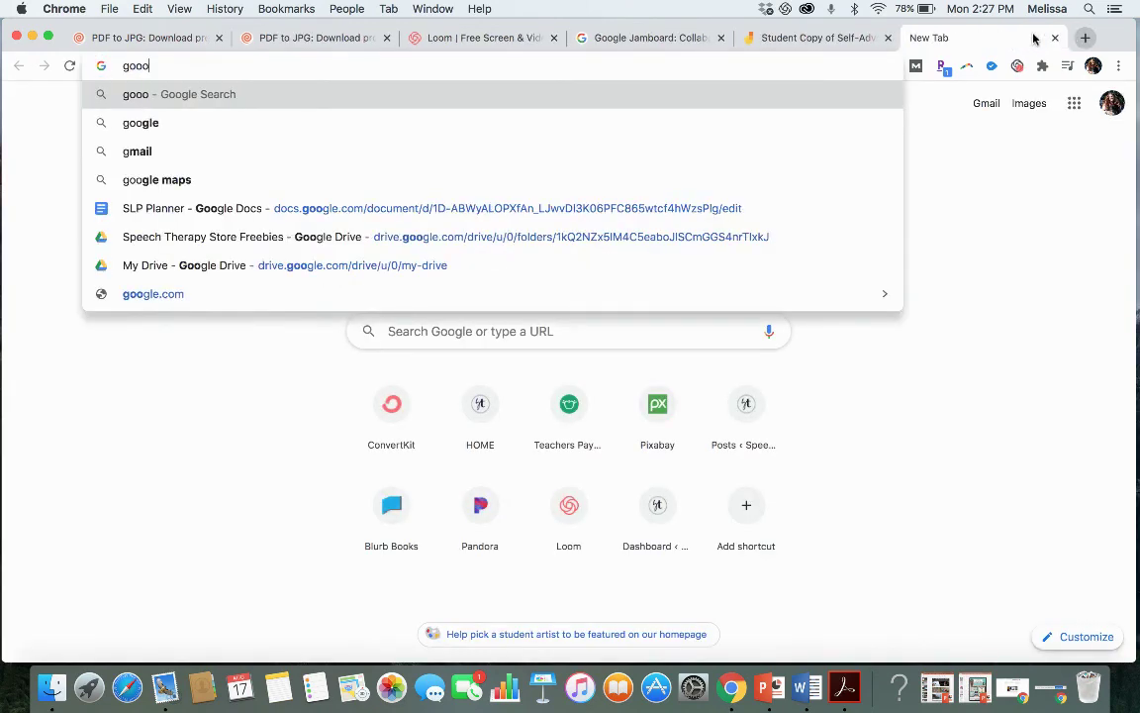
Step: Open the Speech Therapy Store class in Google Classroom and start a new assignment from Classwork
key(Return)
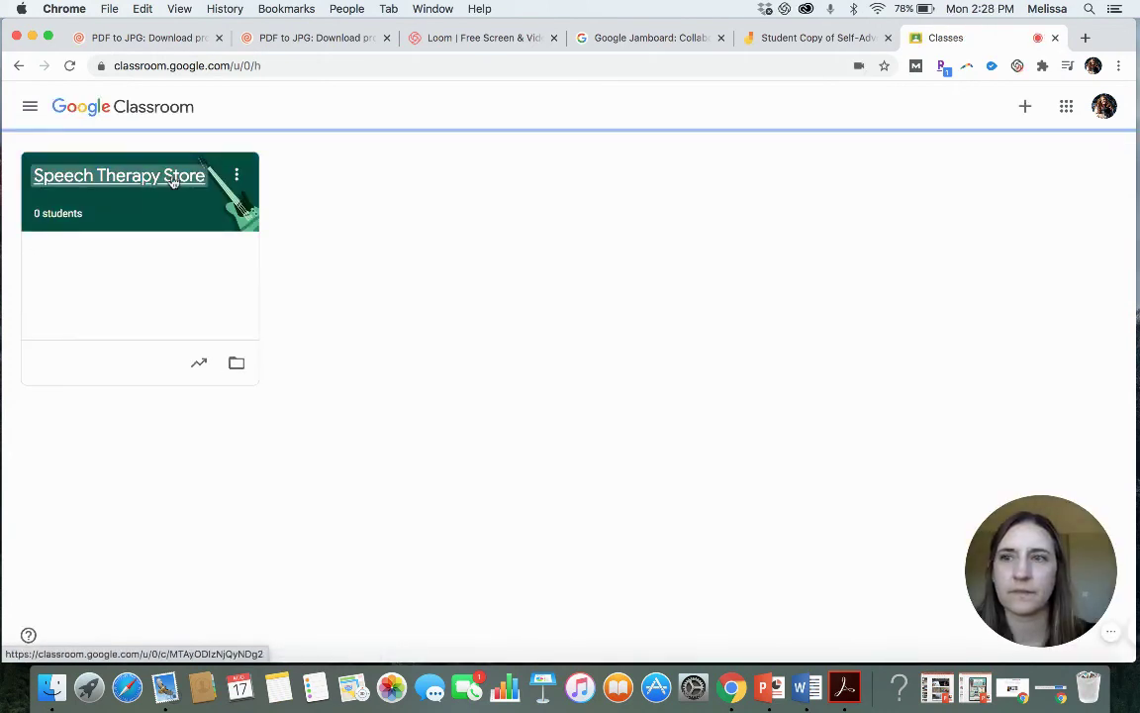
click(170, 175)
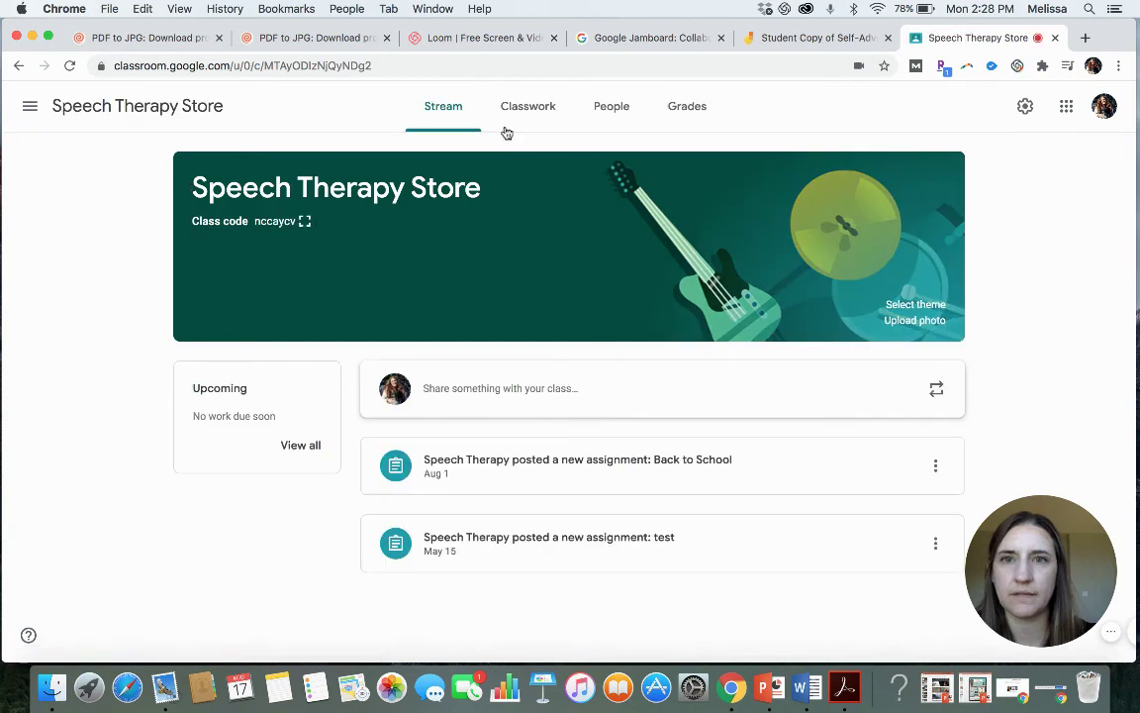
click(528, 111)
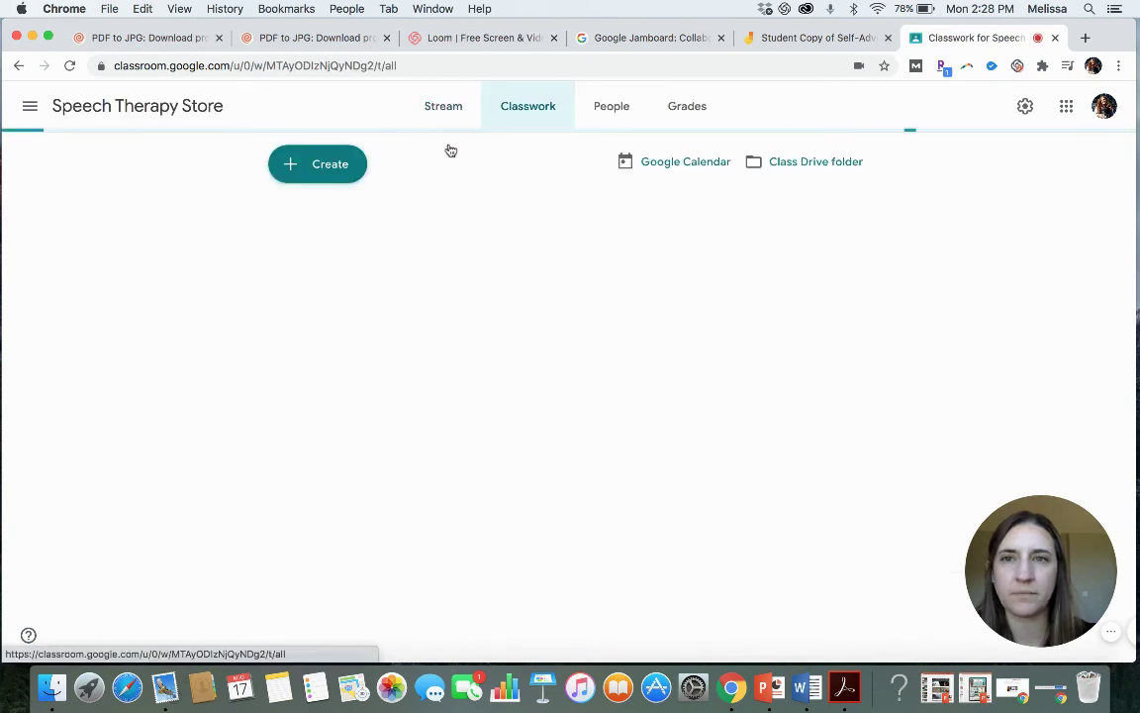
click(339, 173)
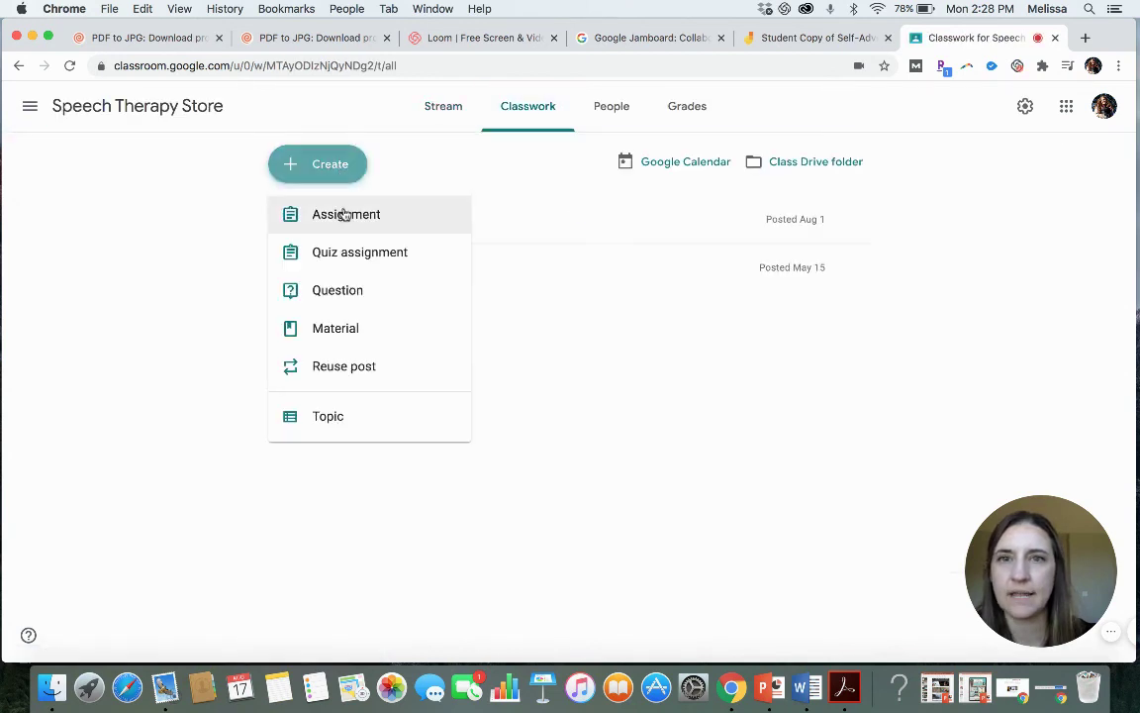
click(343, 214)
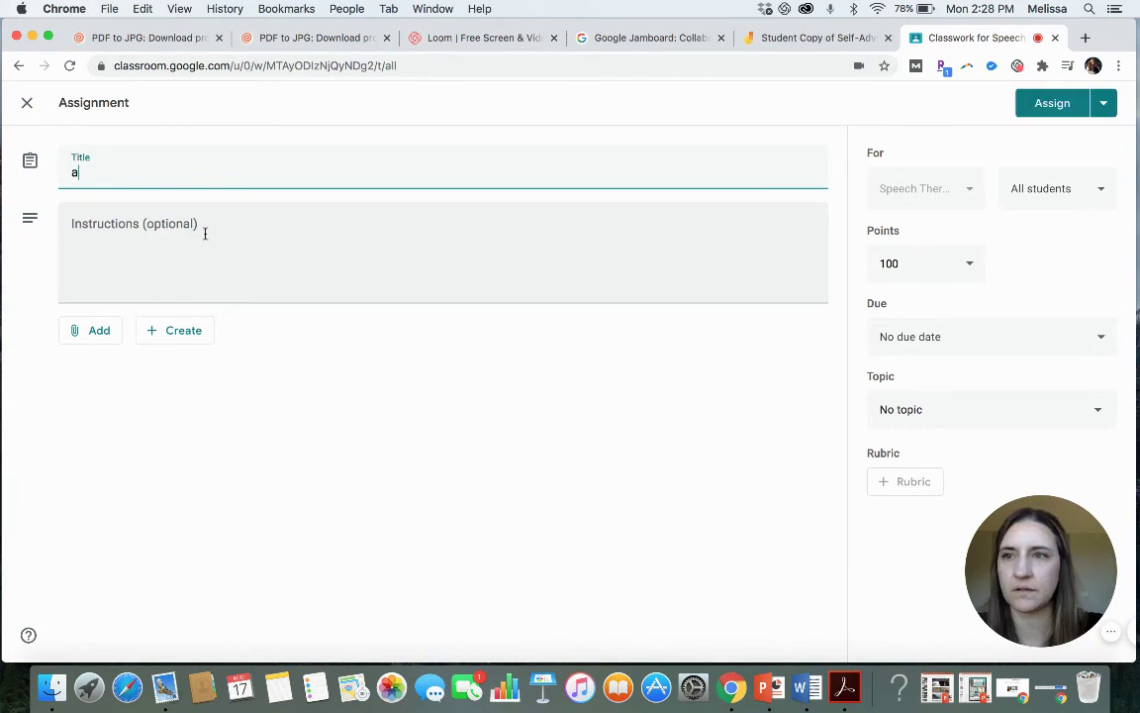
Step: Title the assignment 'Asking for Help' and attach the pasted Jamboard link
text(Asking fo)
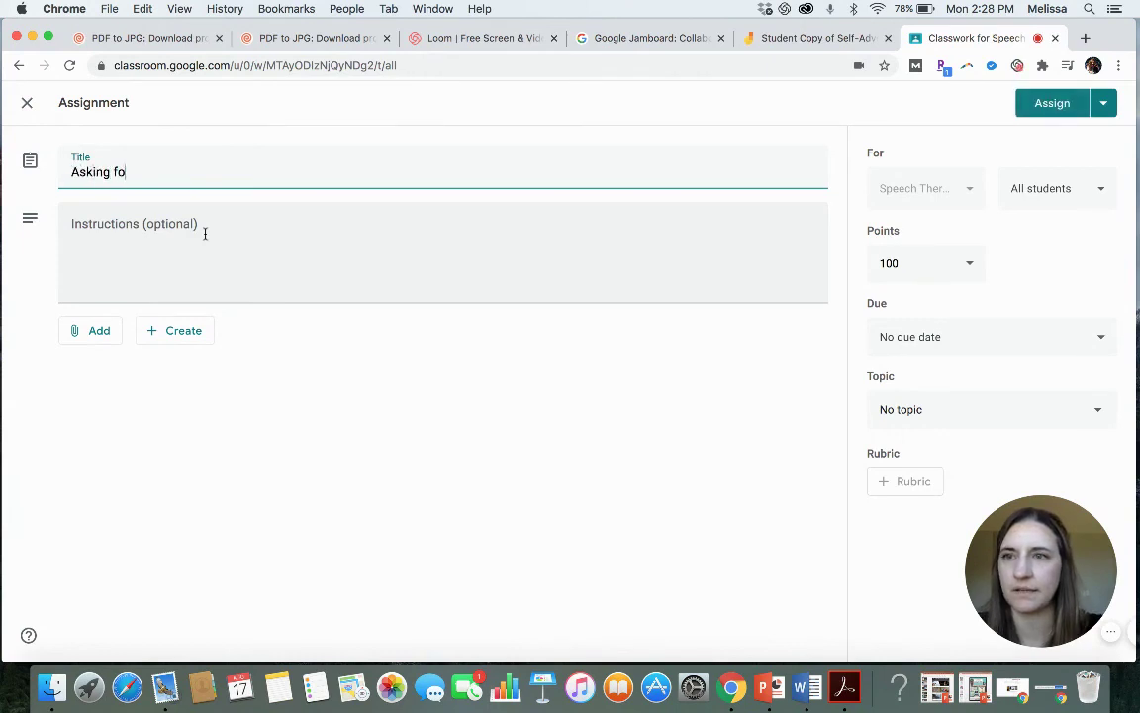
text(r Help)
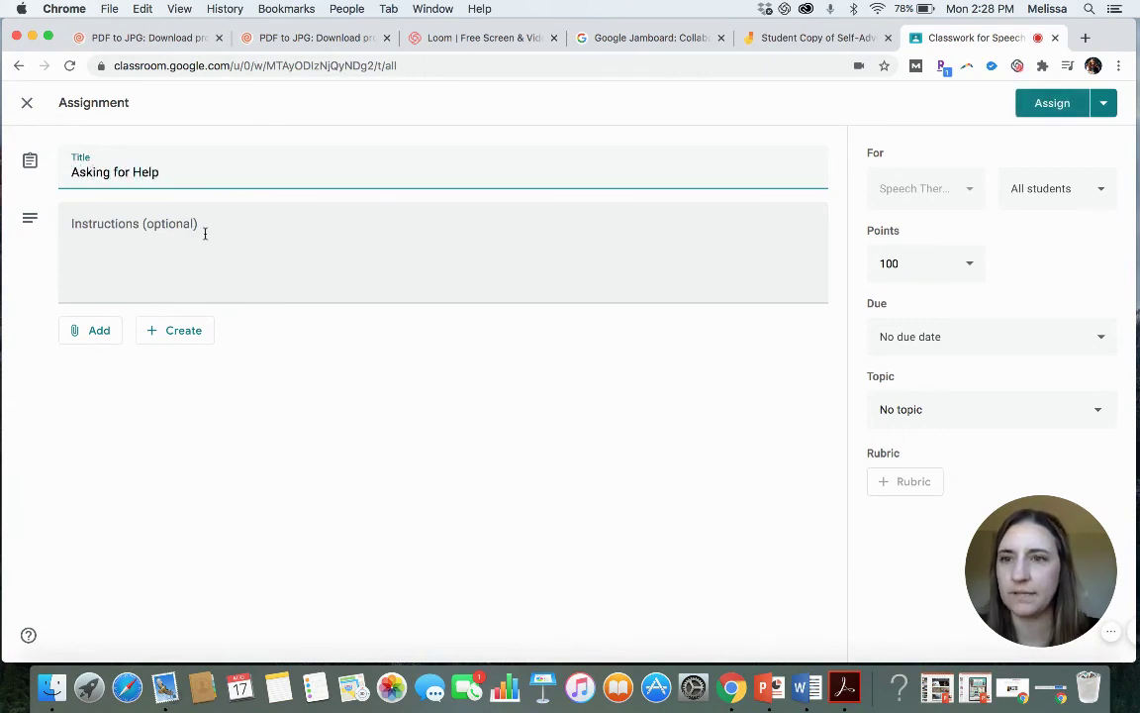
click(103, 331)
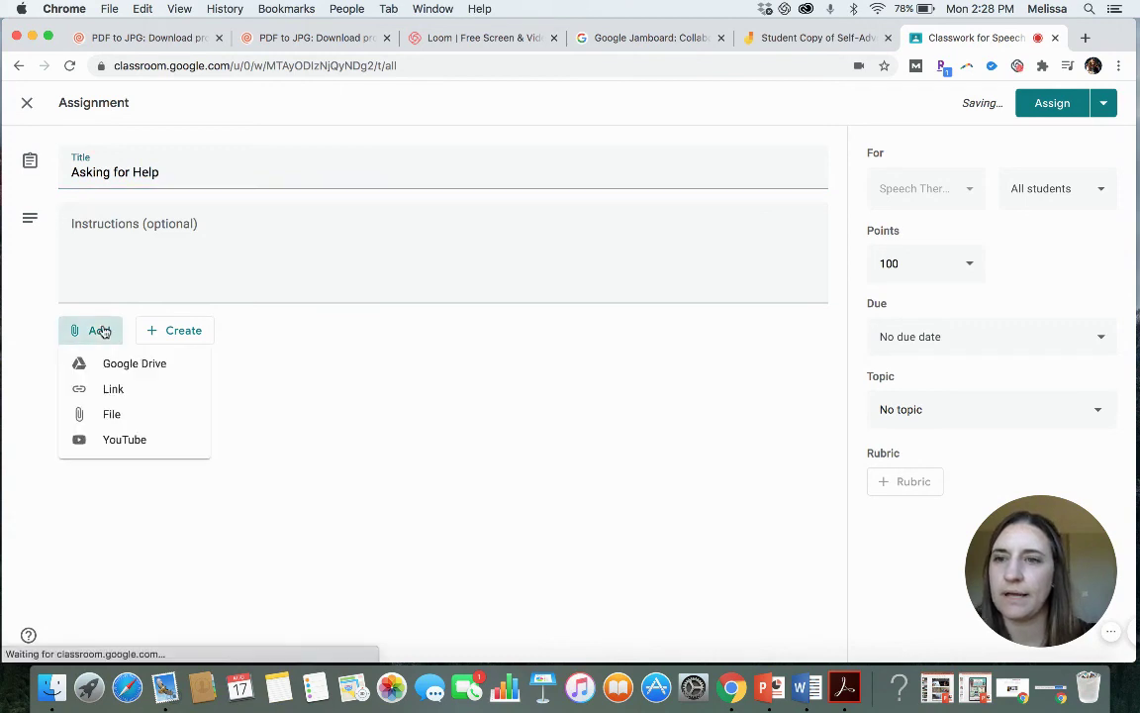
click(156, 392)
key(super+v)
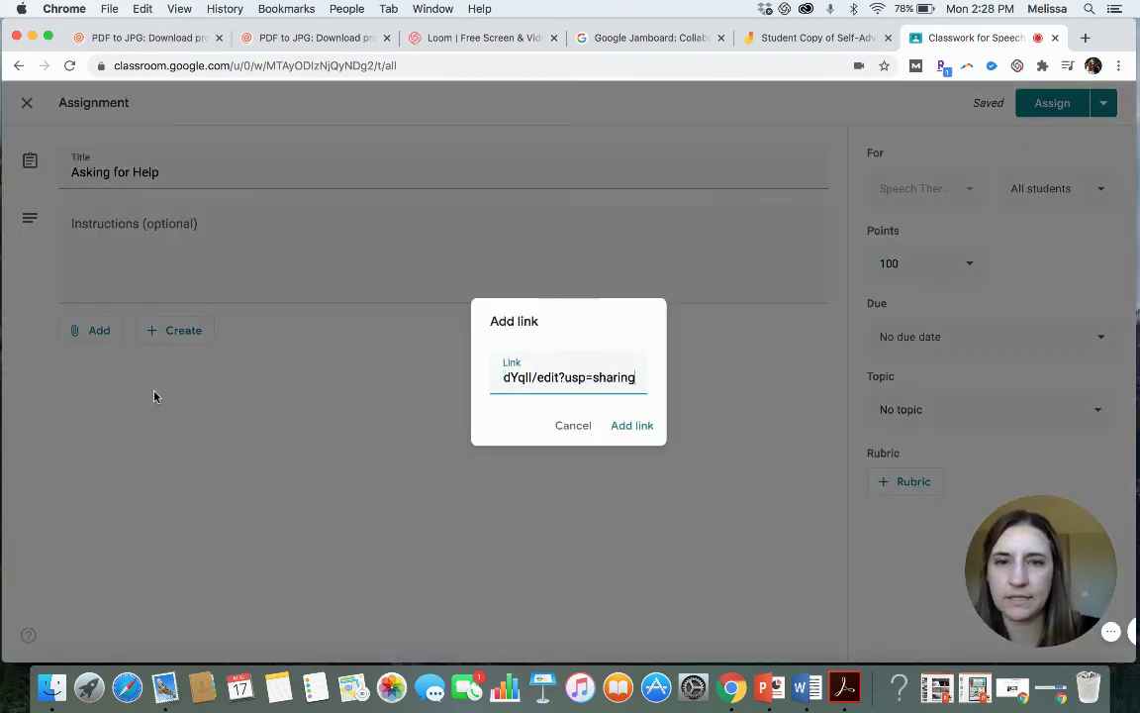
click(628, 428)
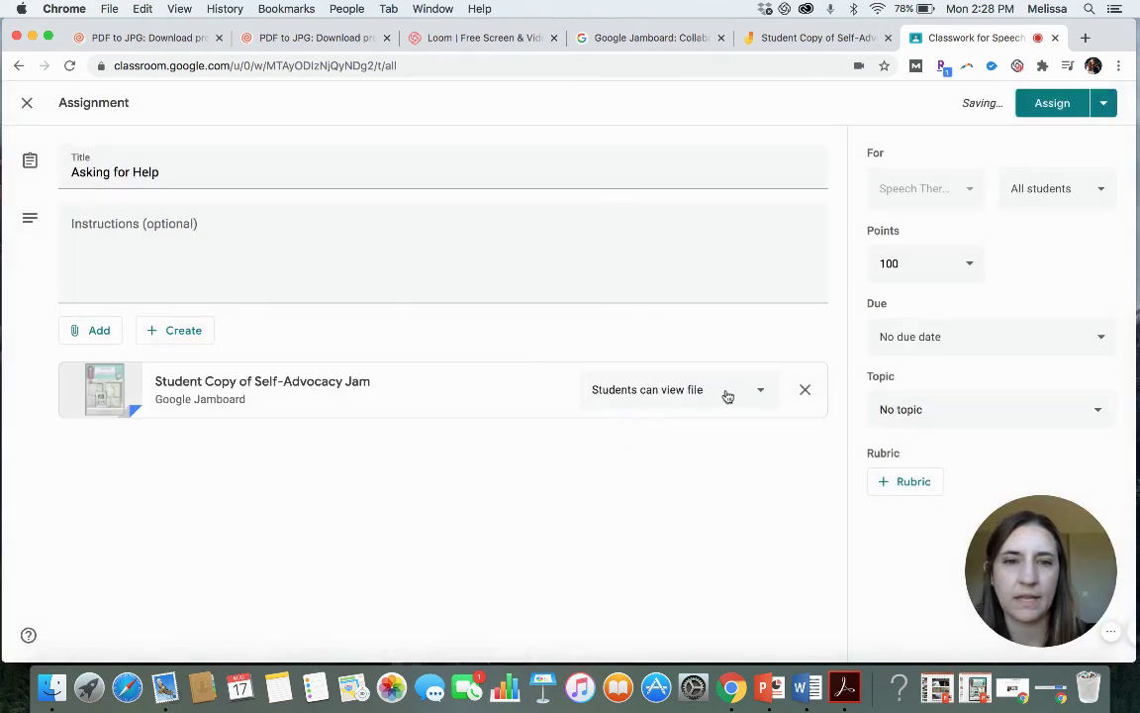
Step: Set the Jamboard attachment to 'Make a copy for each student' and assign it
click(767, 396)
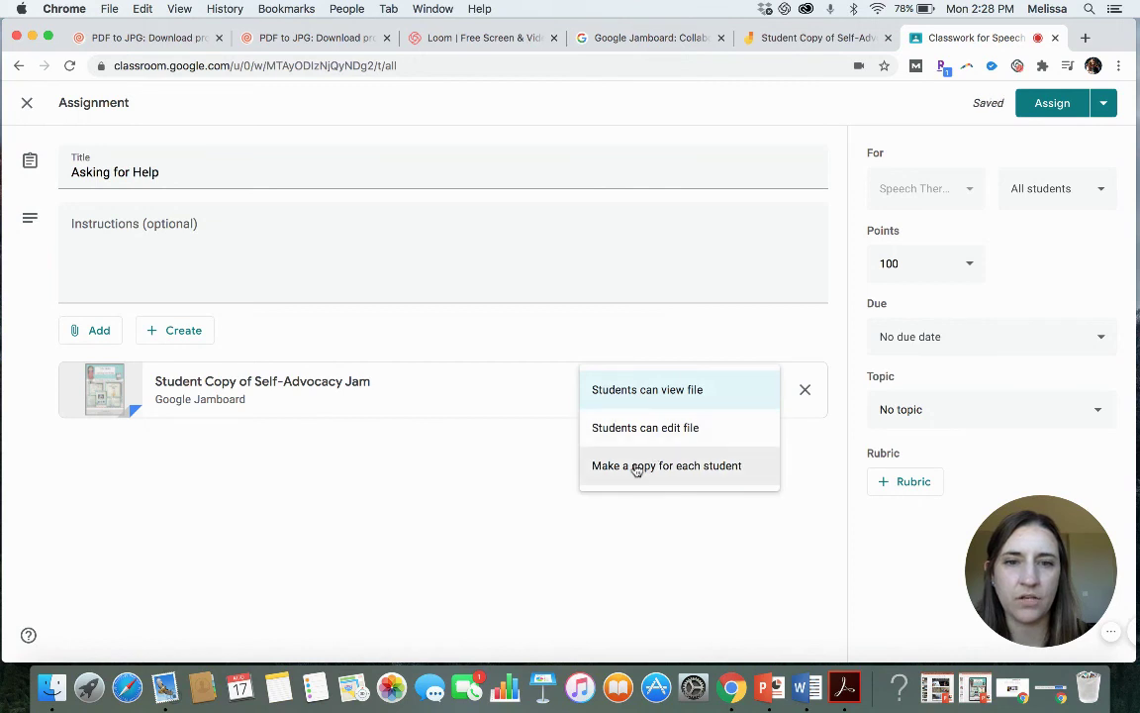
click(730, 474)
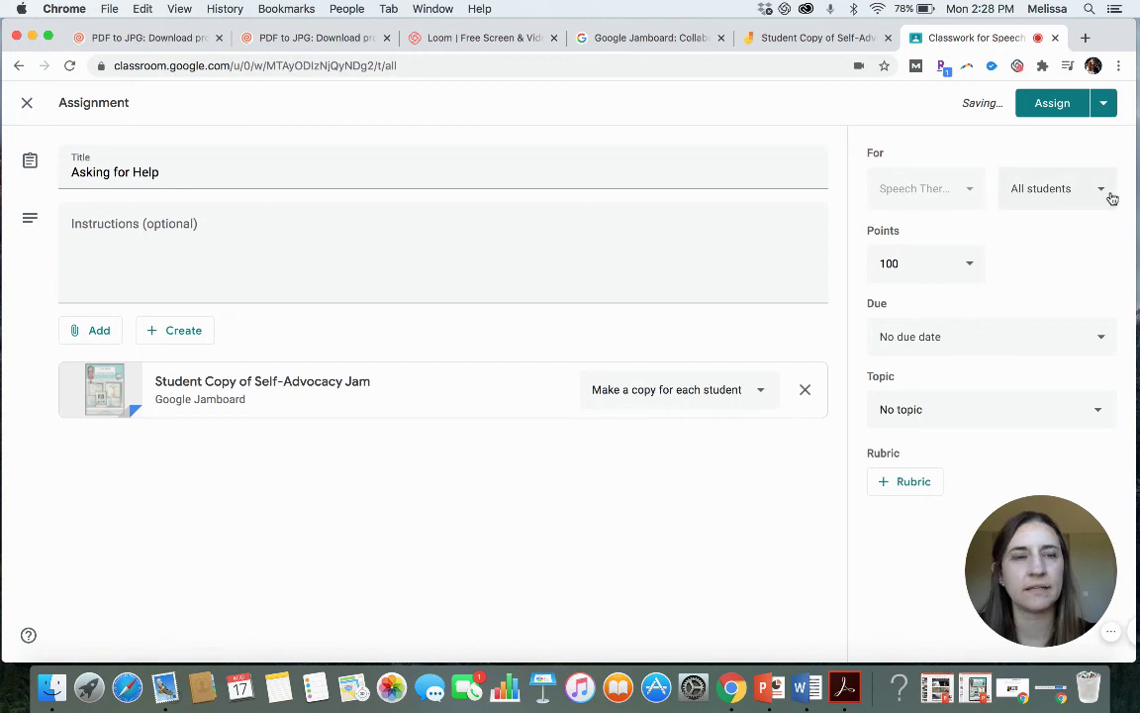
click(1053, 109)
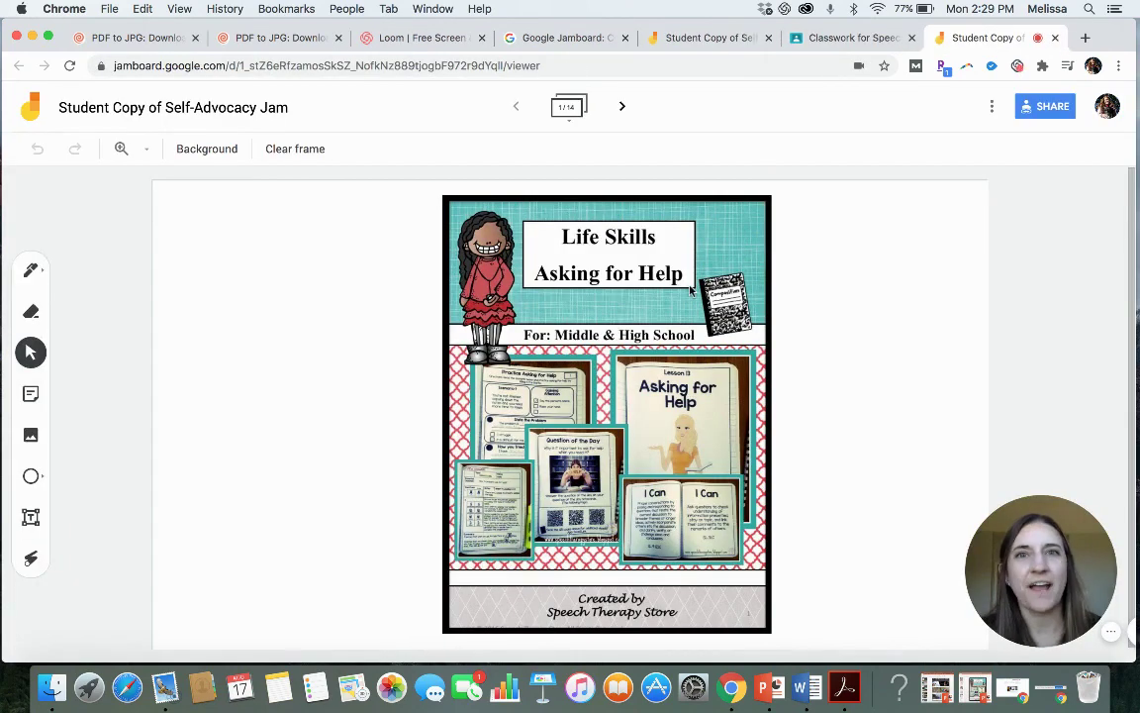
Step: Advance through the student copy to frame 8, Vocabulary Flashcards
click(621, 106)
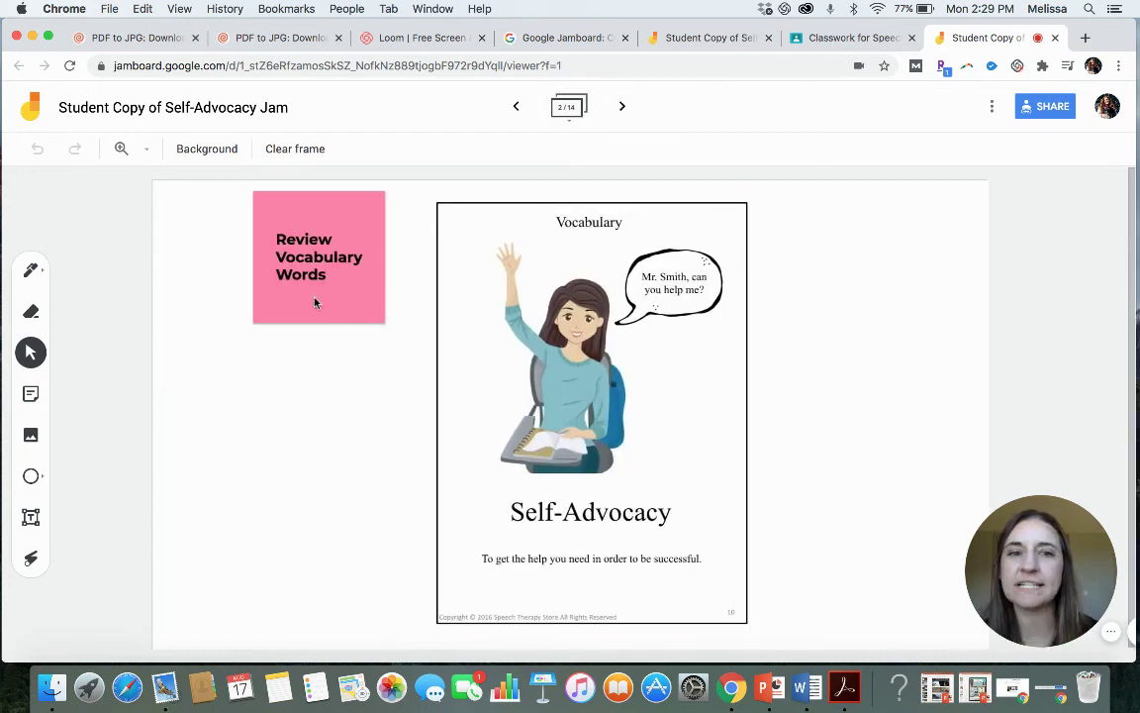
click(623, 107)
click(622, 107)
click(623, 107)
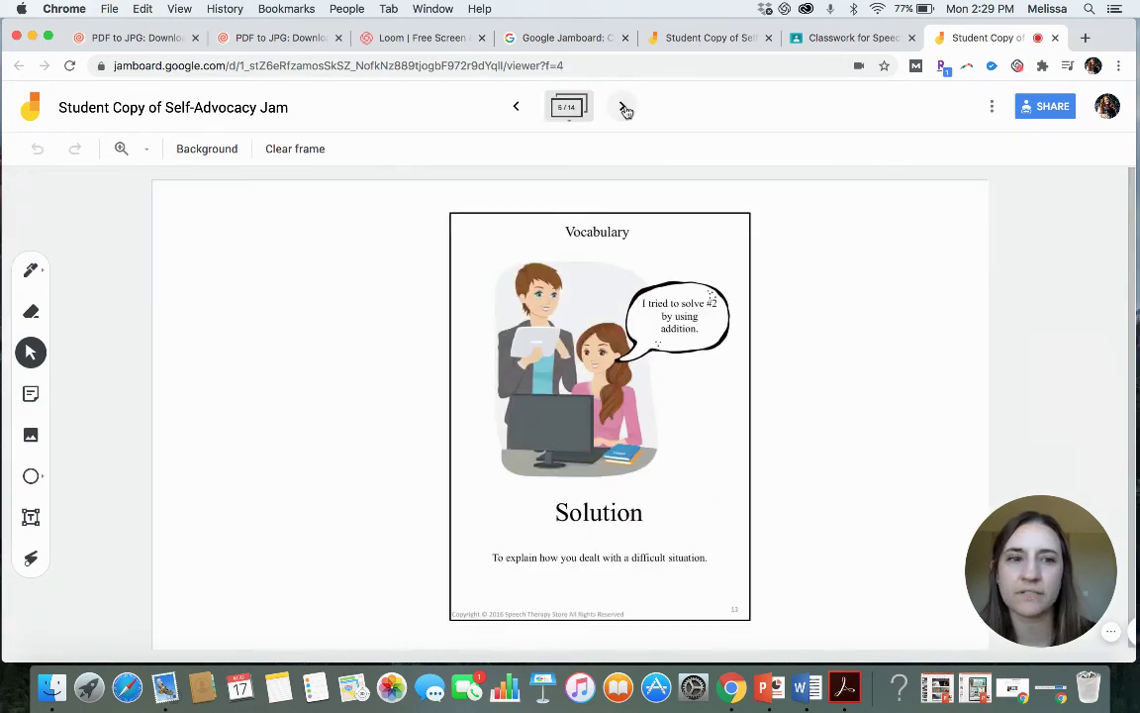
click(622, 107)
click(623, 107)
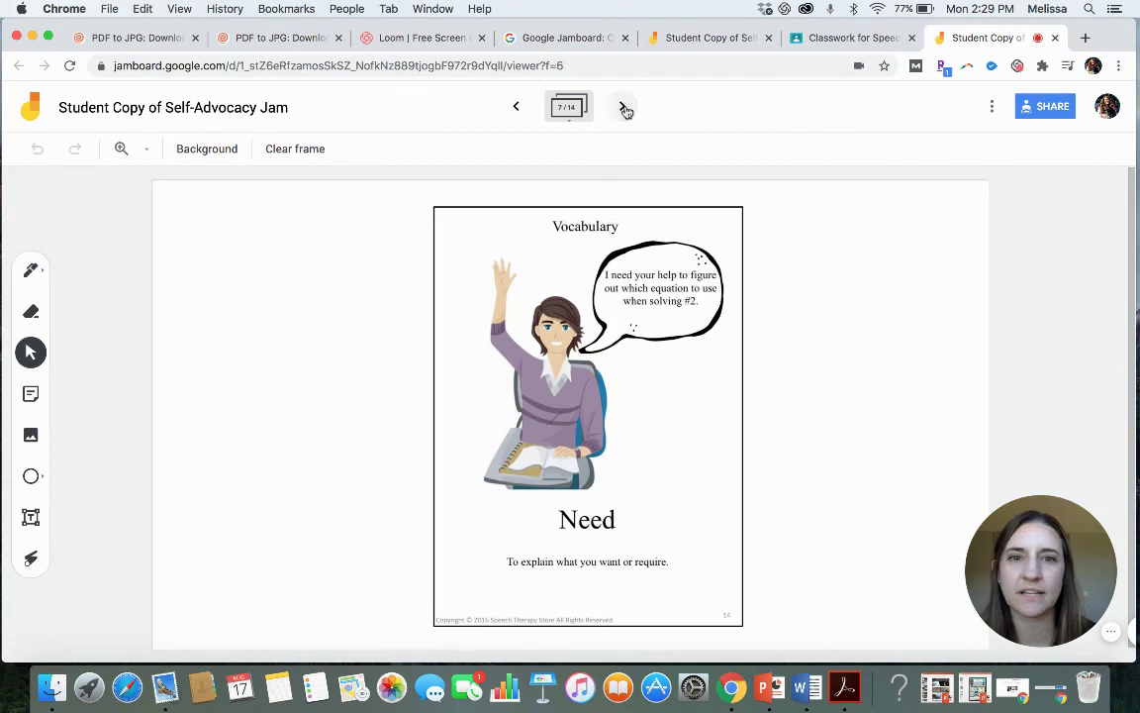
click(623, 107)
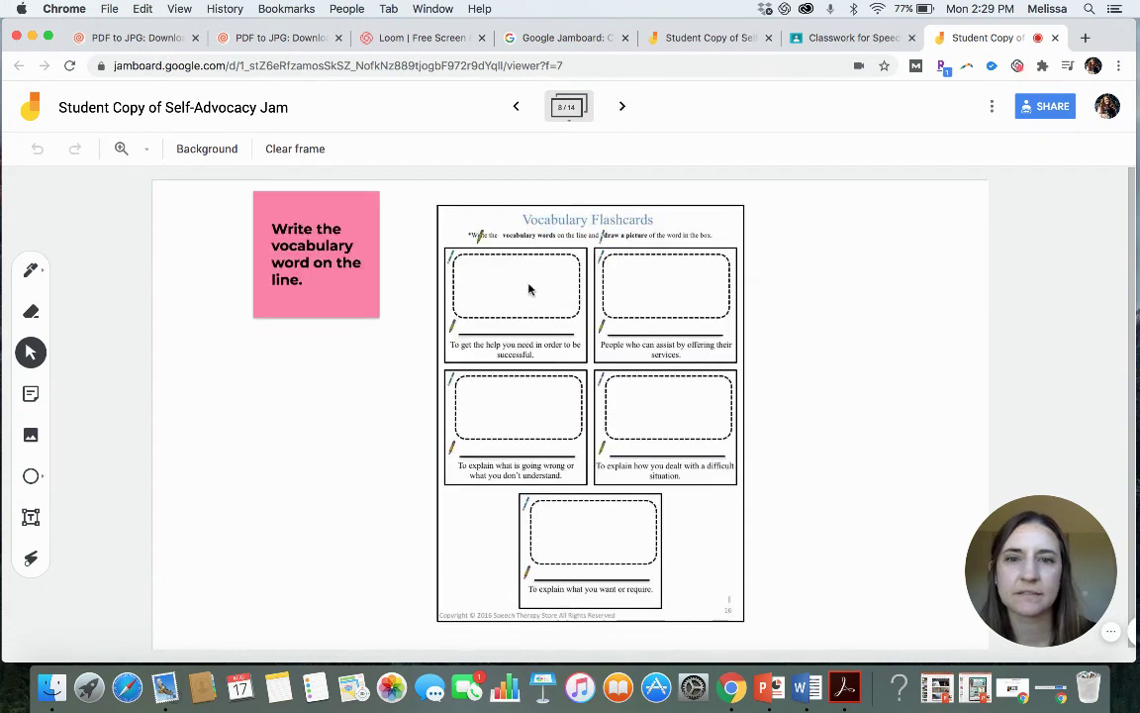
Step: Type 'Self-Advocacy' in the text box on the first flashcard's line
click(522, 324)
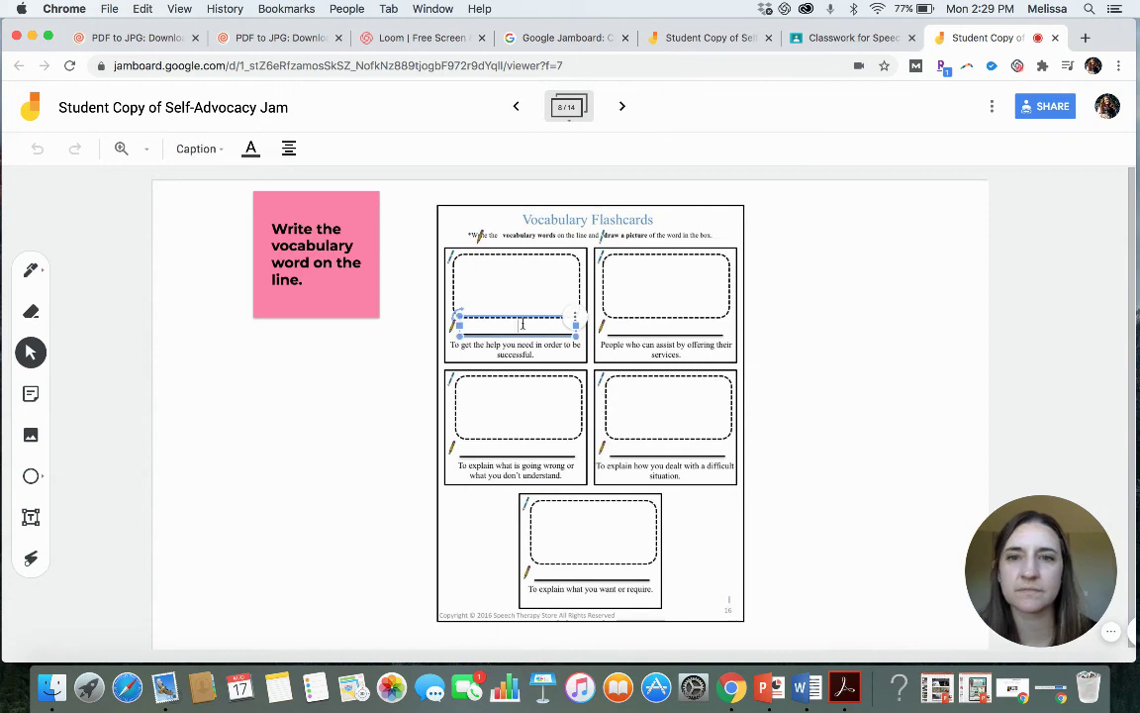
text(Self-Advocacy)
click(527, 446)
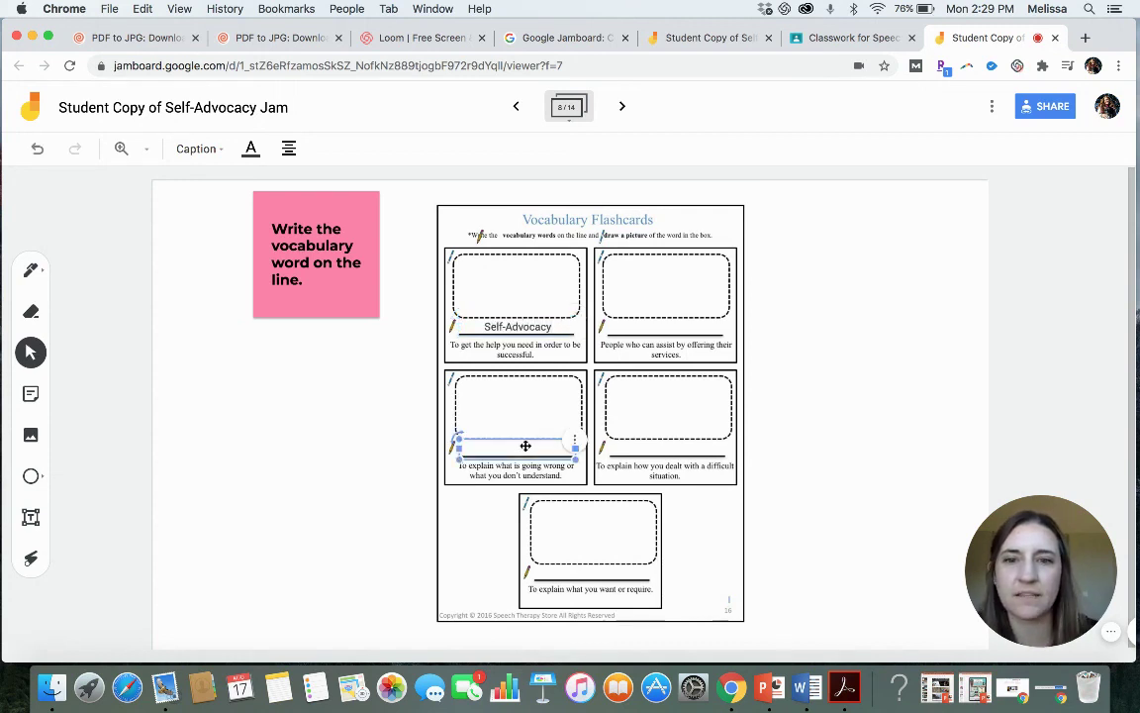